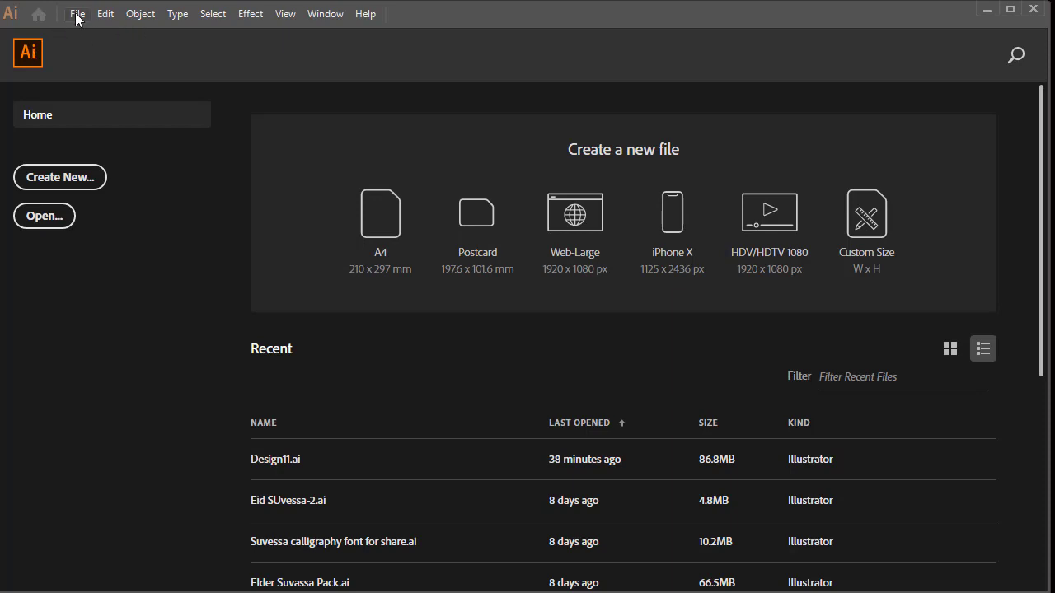
Step: Create a new document 8 in wide and 3 in high
left_click(56, 179)
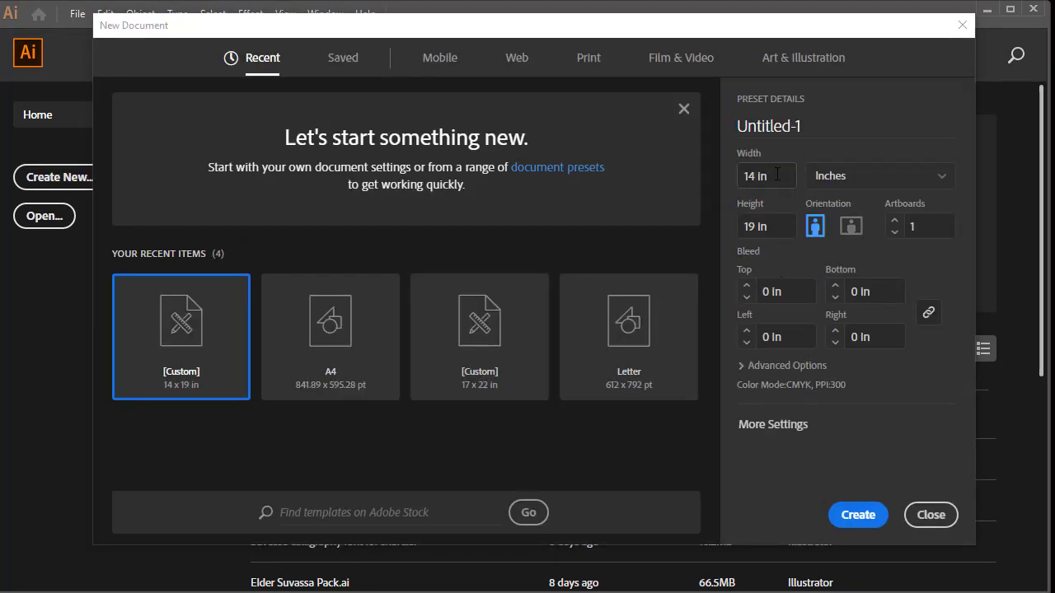
left_click(776, 174)
type("8")
key("Tab")
type("3")
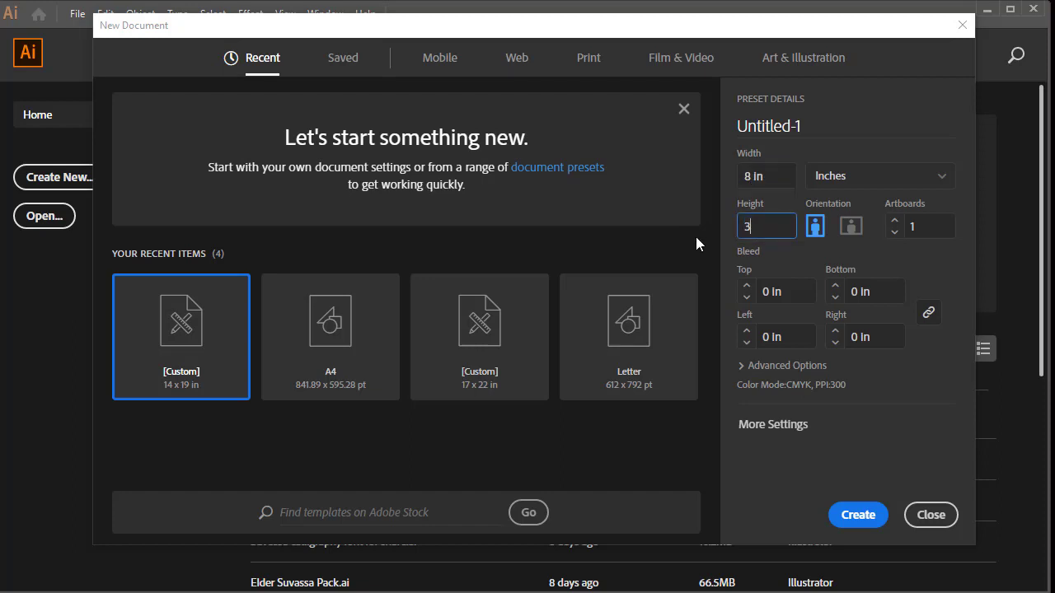
left_click(859, 514)
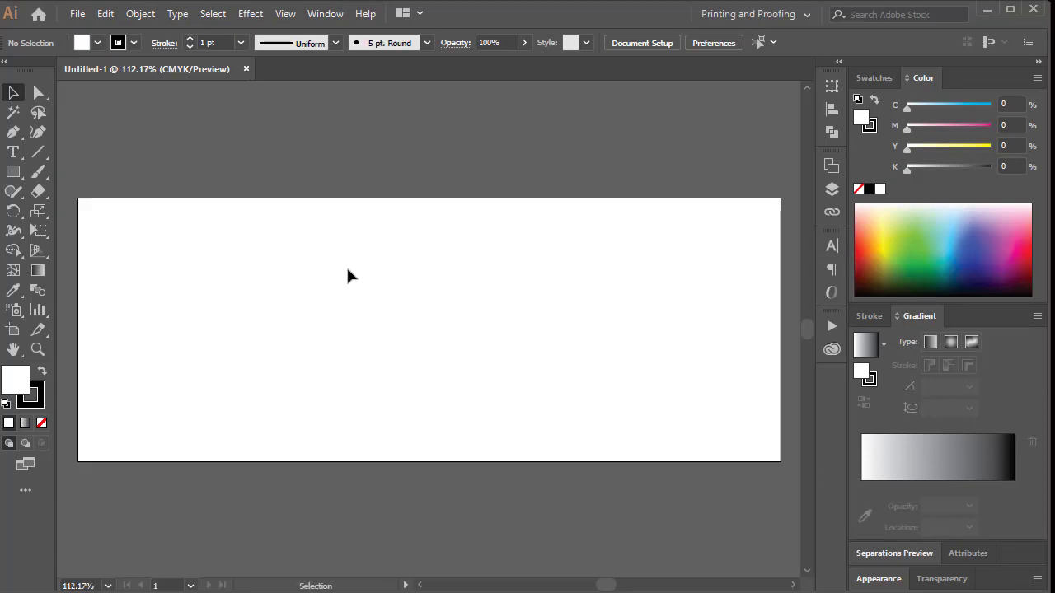
Step: Draw an 8 × 3 in rectangle and position it so that it exactly covers the artboard
left_click(14, 174)
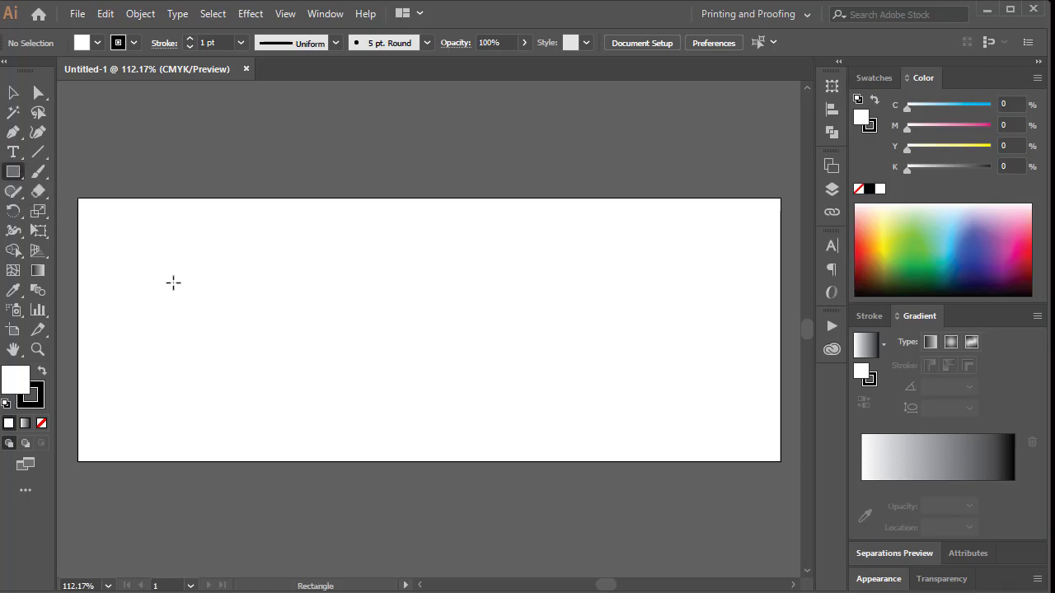
left_click(202, 289)
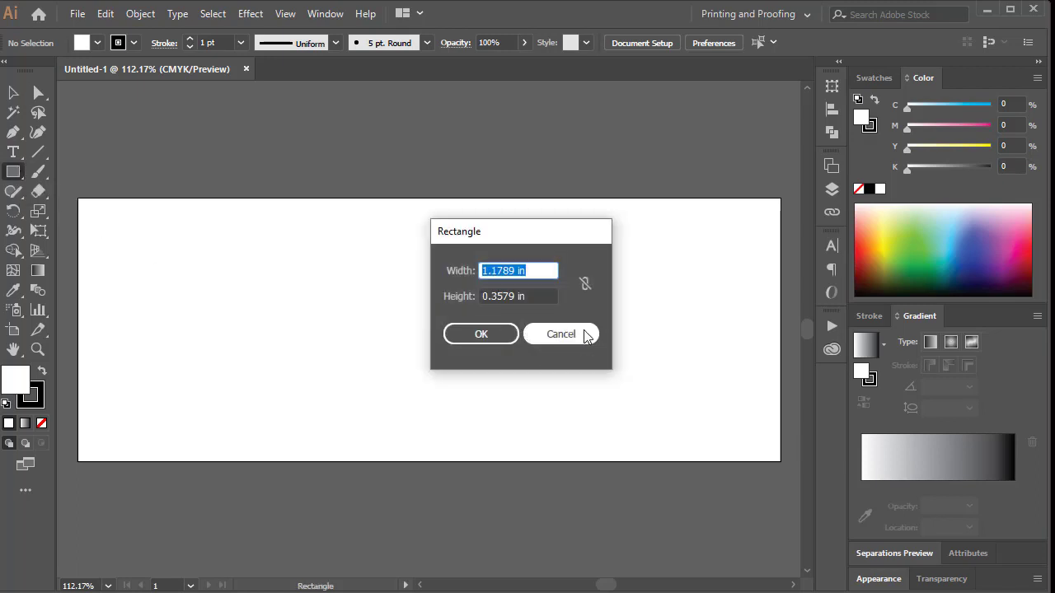
type("8")
key("Tab")
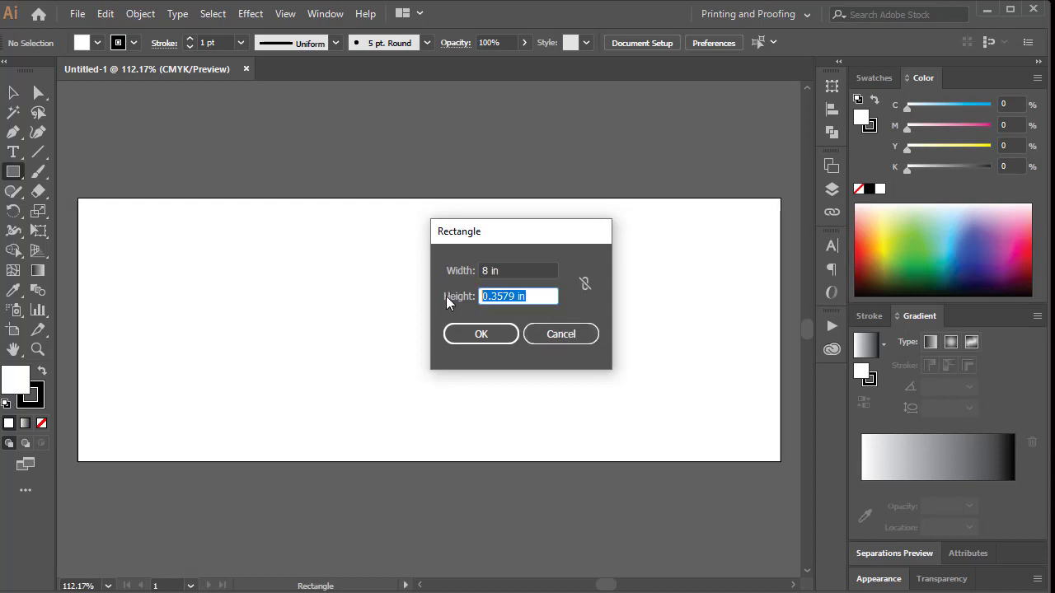
type("3")
left_click(478, 335)
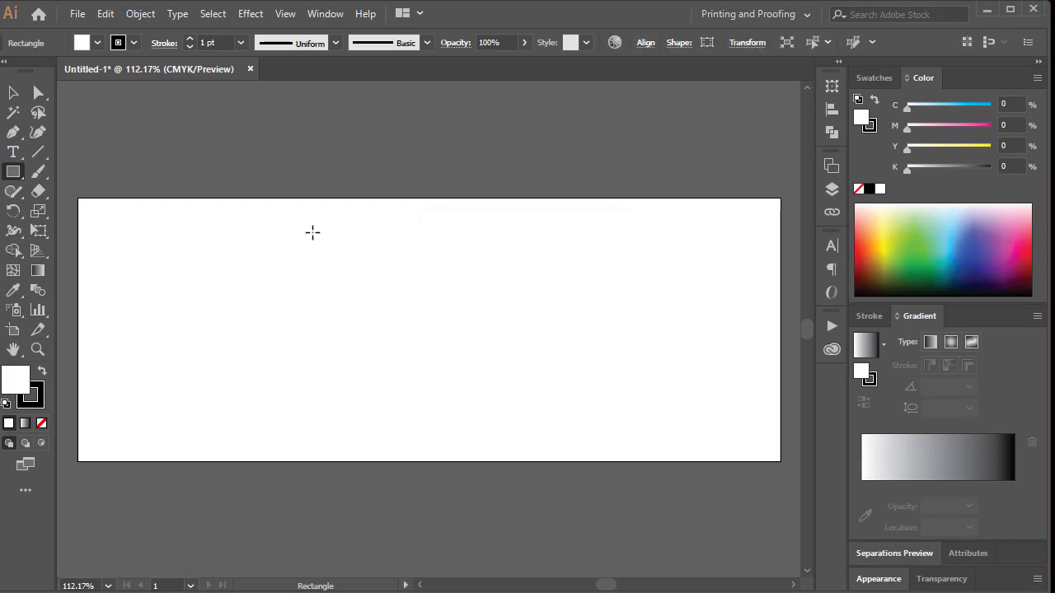
left_click(15, 93)
left_click_drag(386, 376, 269, 284)
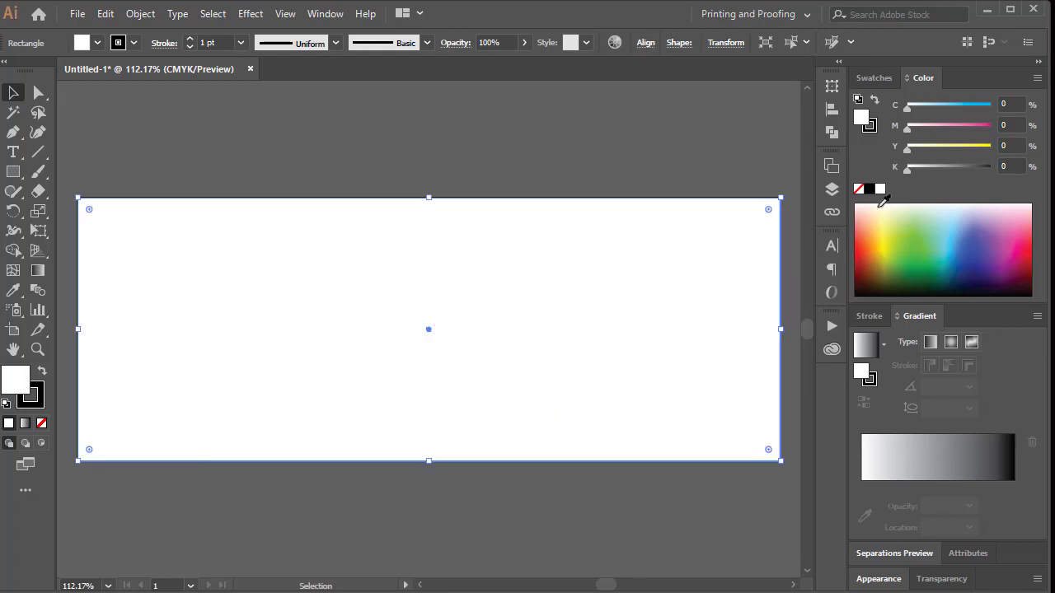
Step: Remove the stroke from the rectangle covering the artboard
left_click(873, 130)
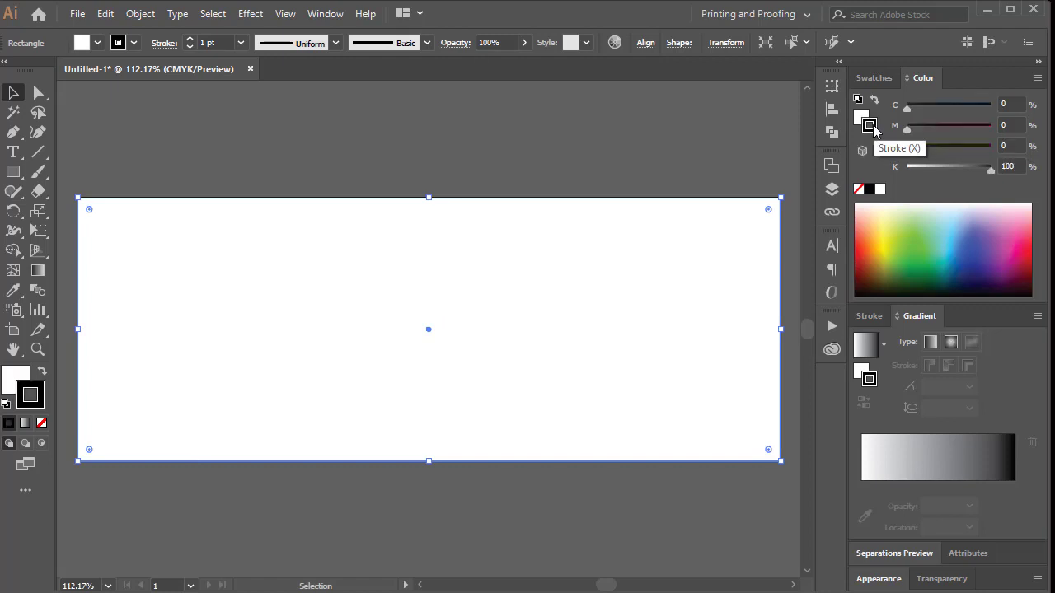
left_click(859, 190)
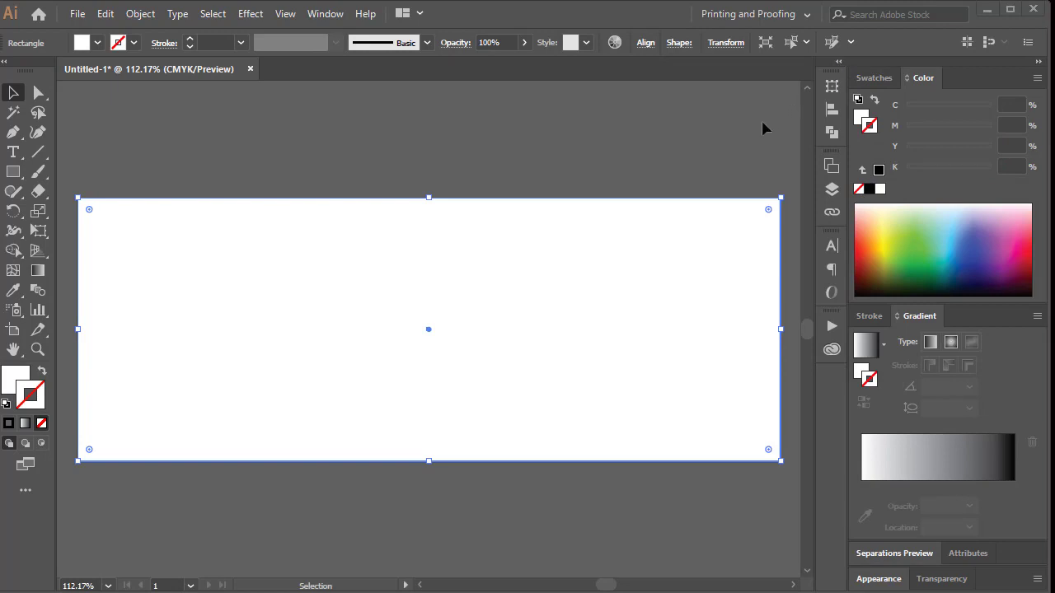
left_click_drag(575, 161, 530, 220)
left_click(552, 189)
left_click_drag(541, 161, 447, 288)
Step: Fill the rectangle with a rich black of C 80, M 70, Y 70, K 90
left_click(861, 116)
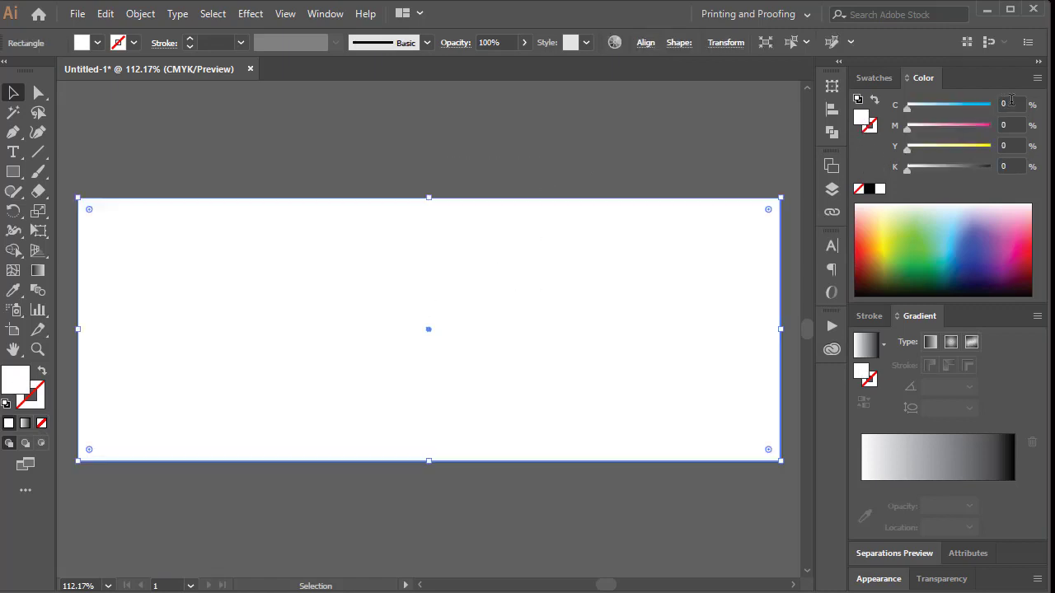
left_click(1010, 102)
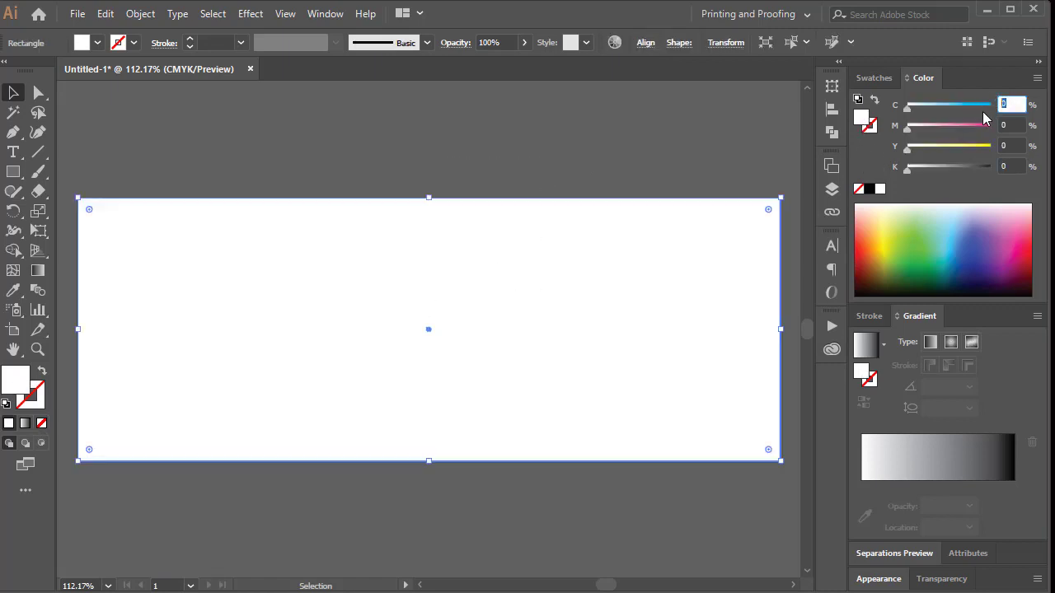
type("80")
key("Tab")
type("70")
key("Tab")
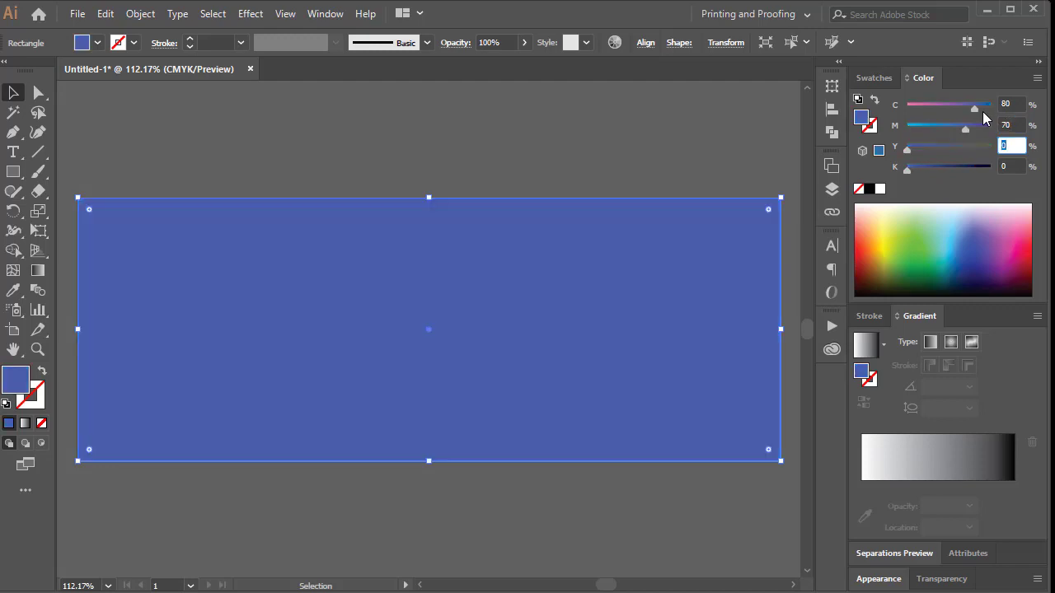
type("70")
key("Tab")
type("90")
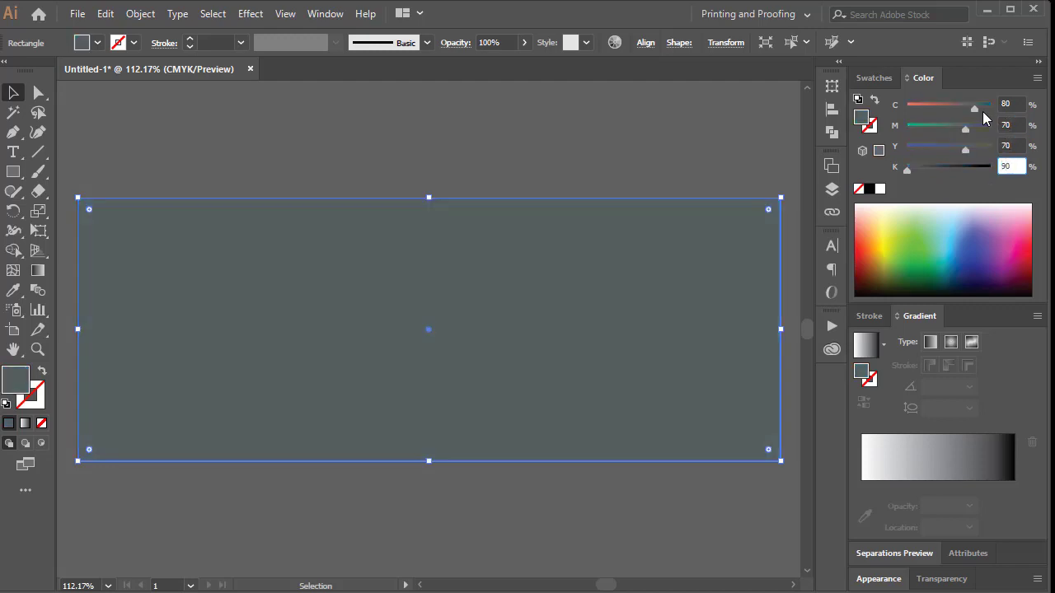
key("Return")
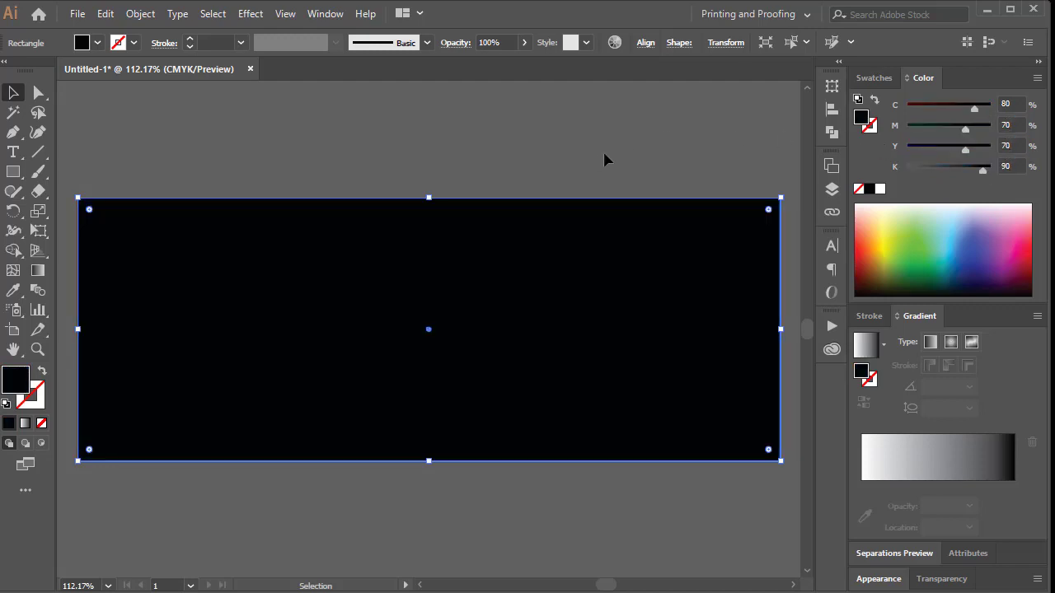
Step: Duplicate the black rectangle in place and narrow the copy to the left half of the artboard
left_click_drag(593, 150, 415, 332)
key("a")
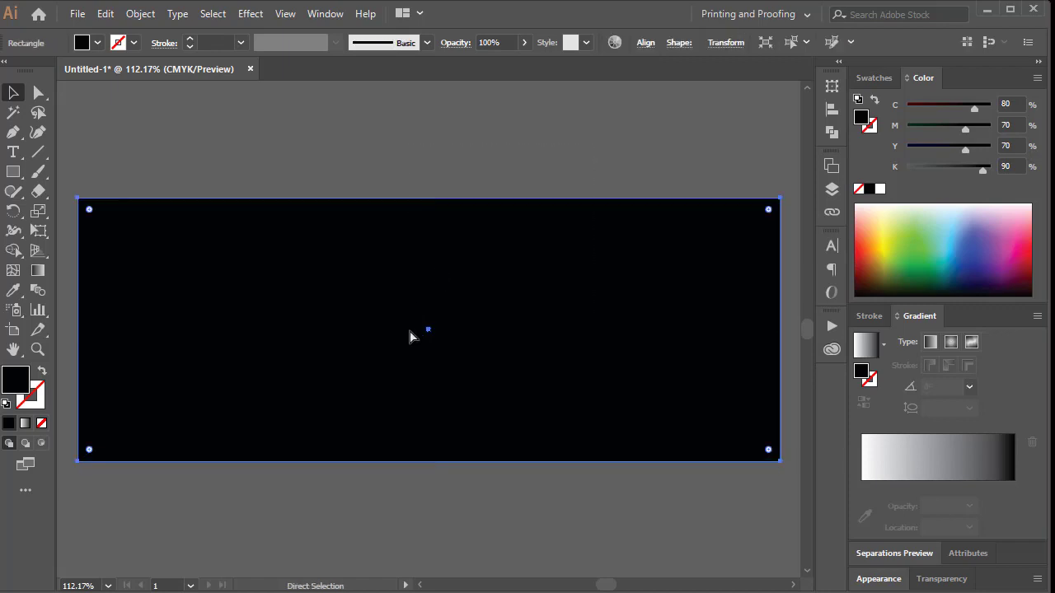
key("v")
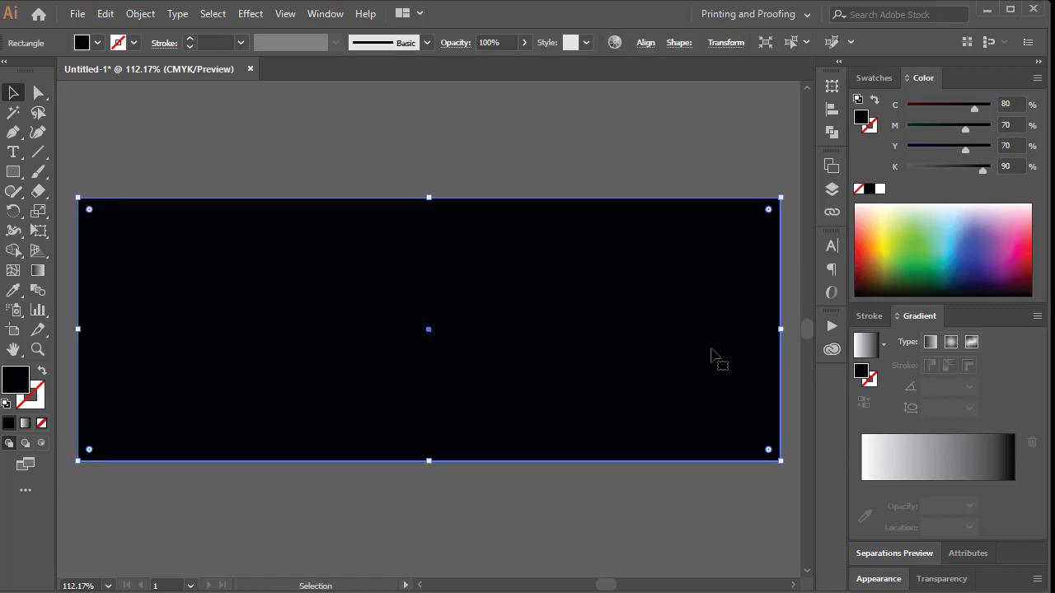
left_click_drag(780, 329, 430, 330)
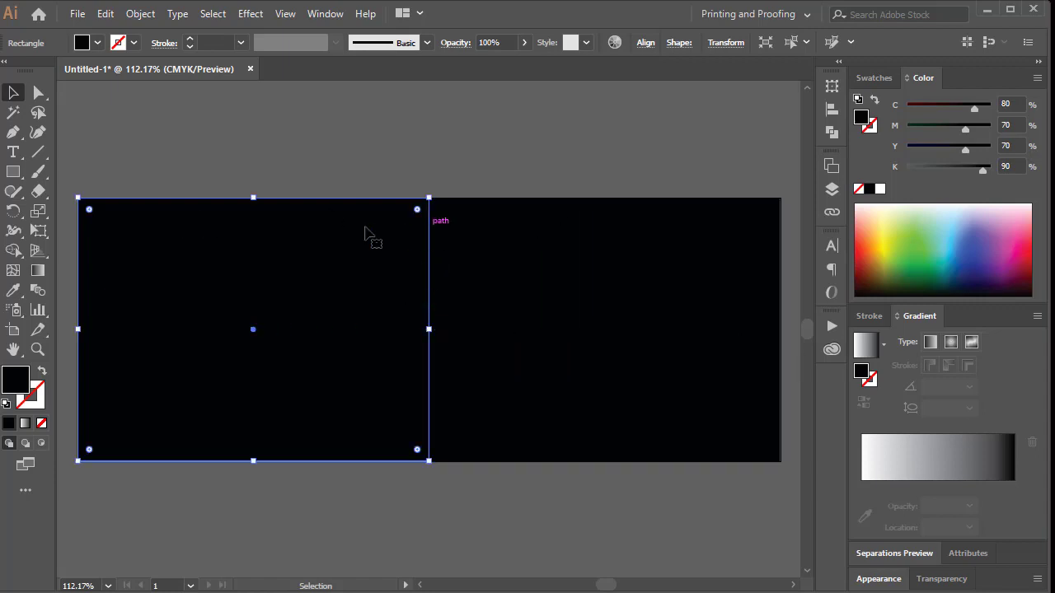
Step: Fill the left-half rectangle with yellow of C 10, M 30, Y 100, K 0 and deselect it
left_click(1016, 102)
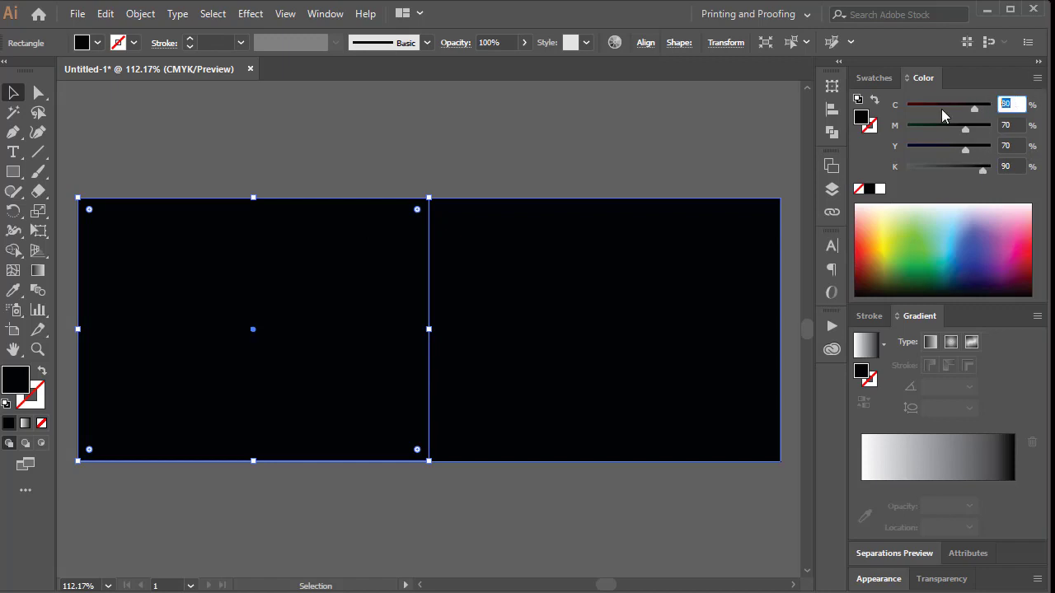
type("10")
key("Tab")
type("30")
key("Tab")
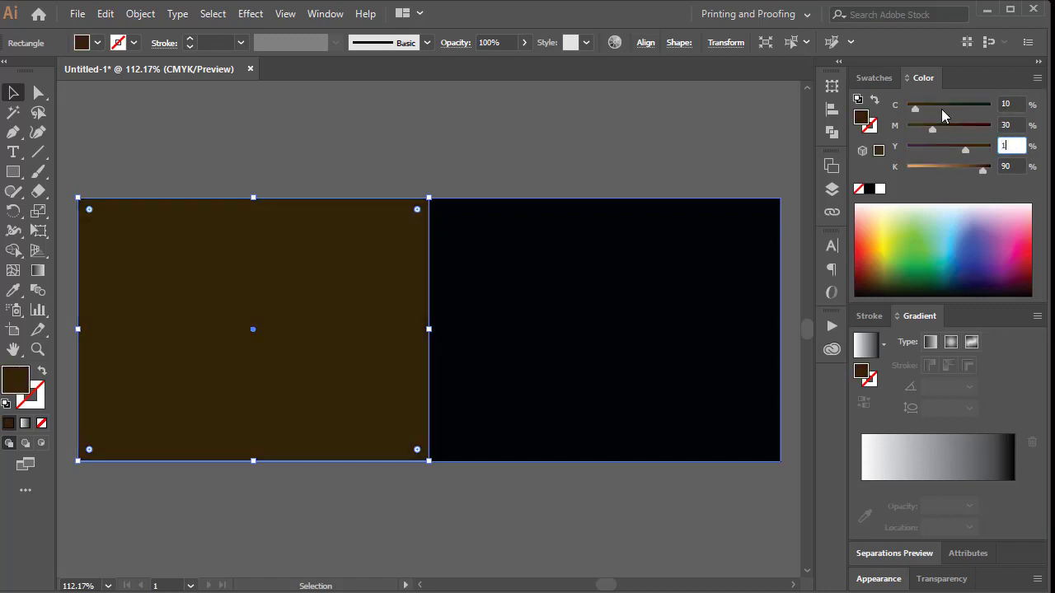
type("100")
key("Tab")
type("0")
key("Return")
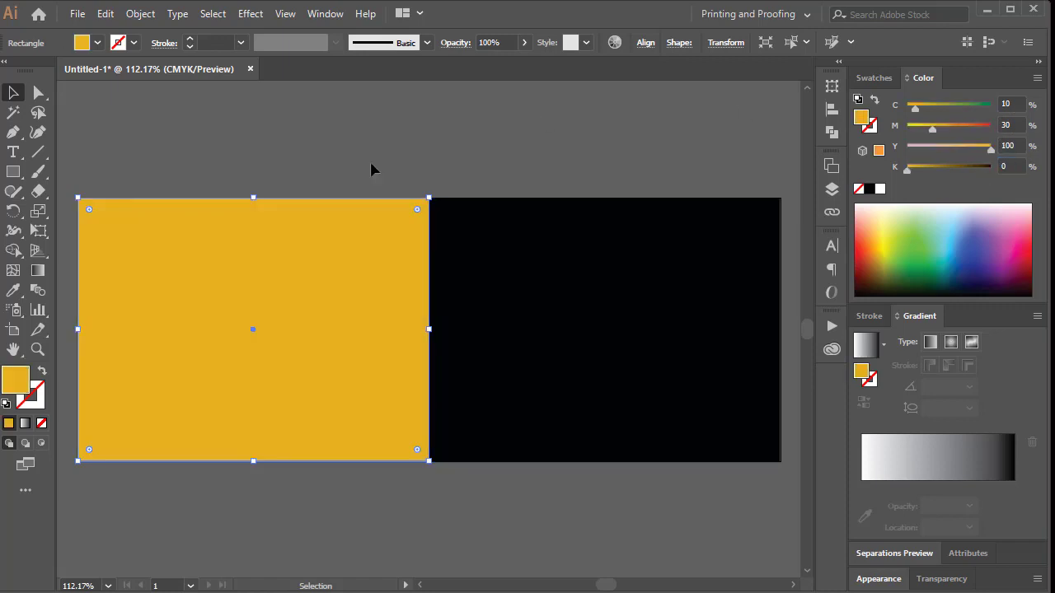
left_click(392, 170)
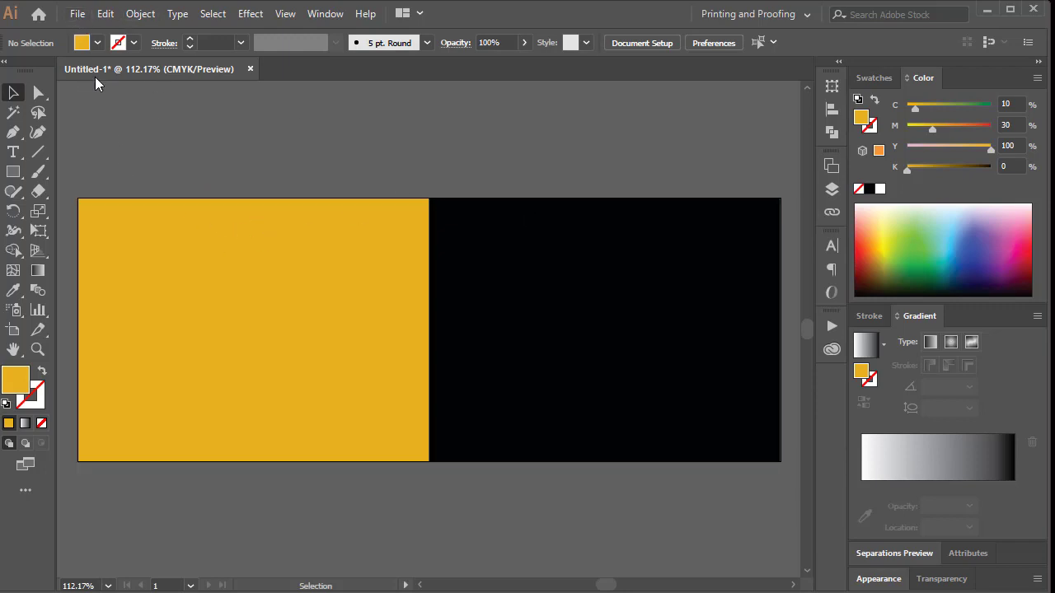
Step: Place the images "pic s" and "Pic" from the Banner-1 folder with linking turned off
left_click(77, 15)
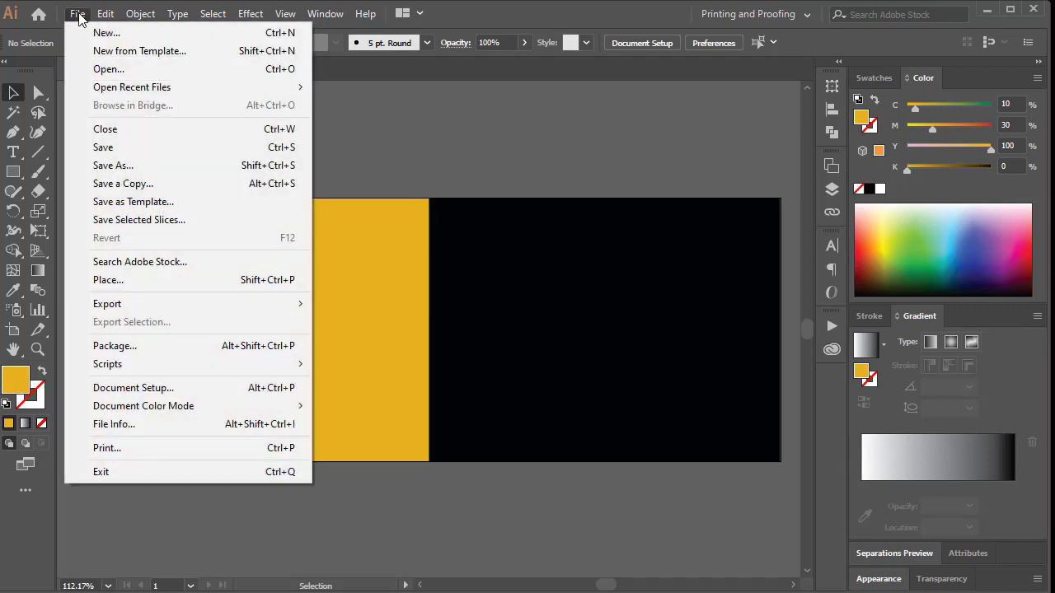
left_click(105, 282)
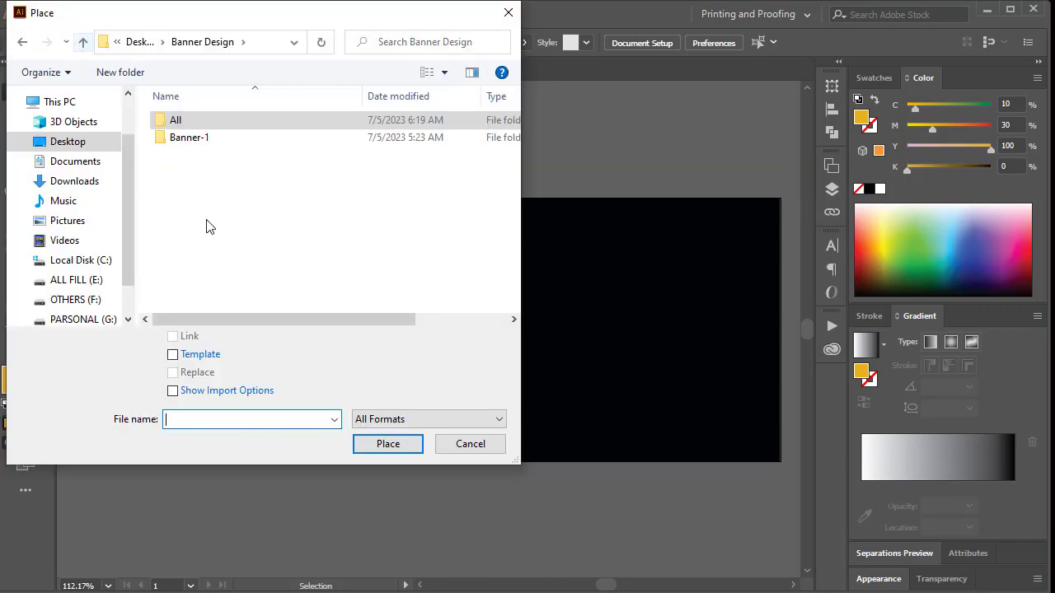
double_click(188, 139)
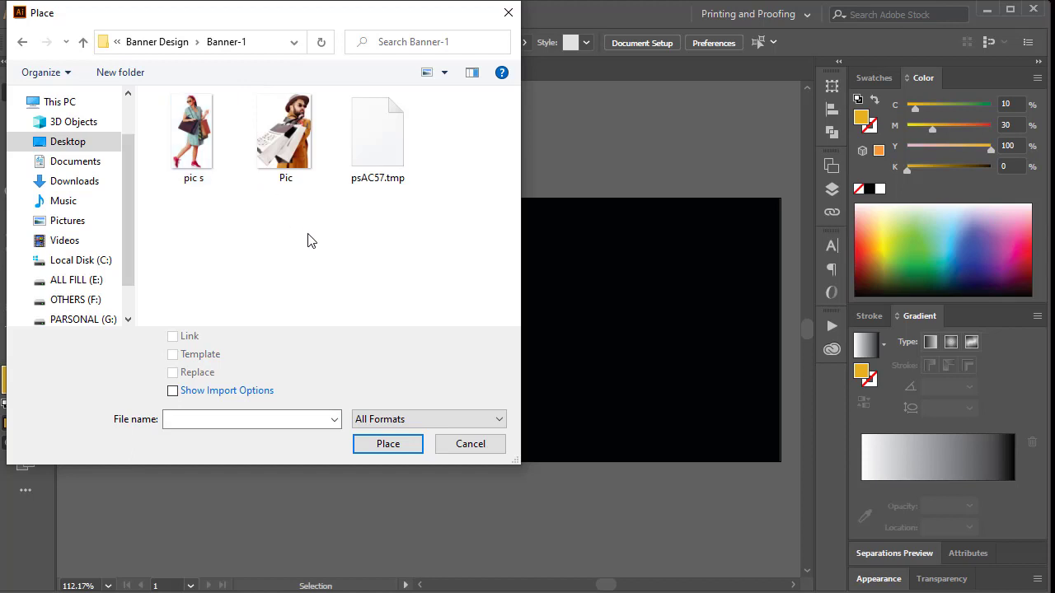
left_click_drag(297, 225, 173, 127)
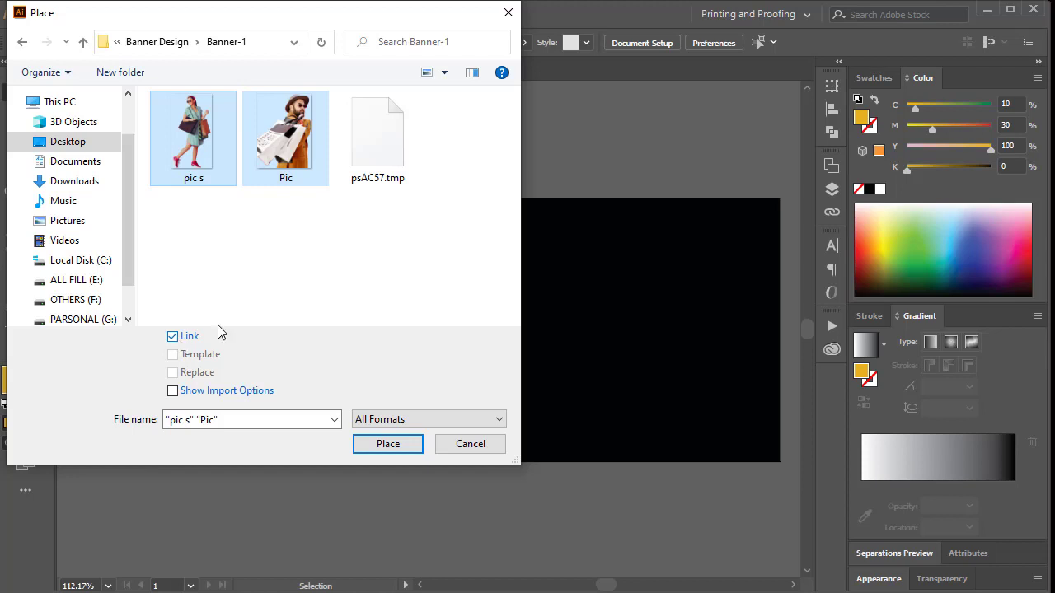
left_click(173, 338)
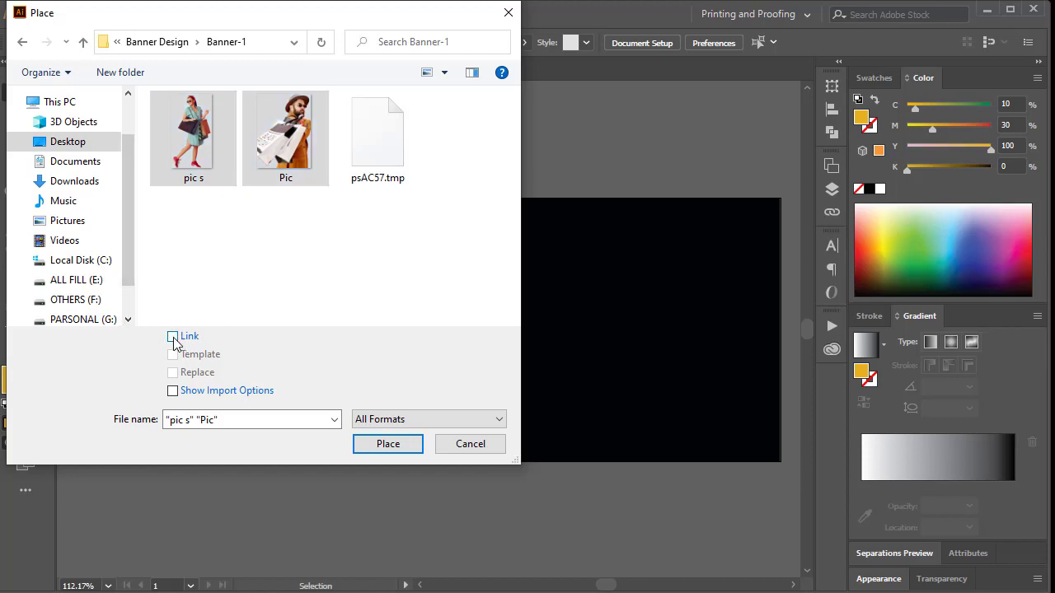
left_click(391, 446)
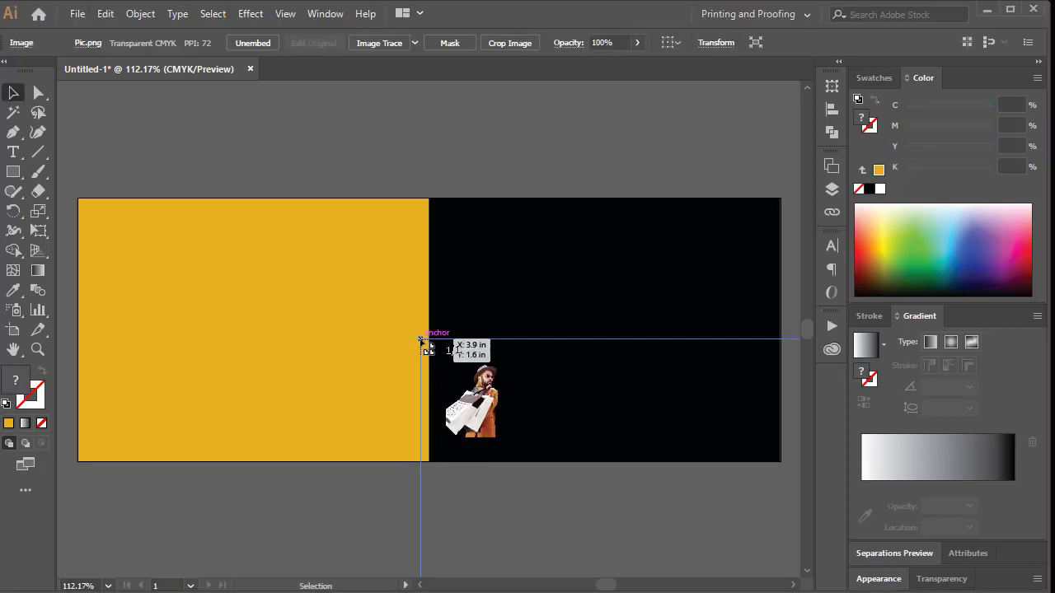
Step: Select both placed images and scale them down together to a fraction of their size
left_click(596, 409, "ctrl+alt")
left_click(597, 409, "ctrl+alt")
left_click(597, 409, "ctrl+alt")
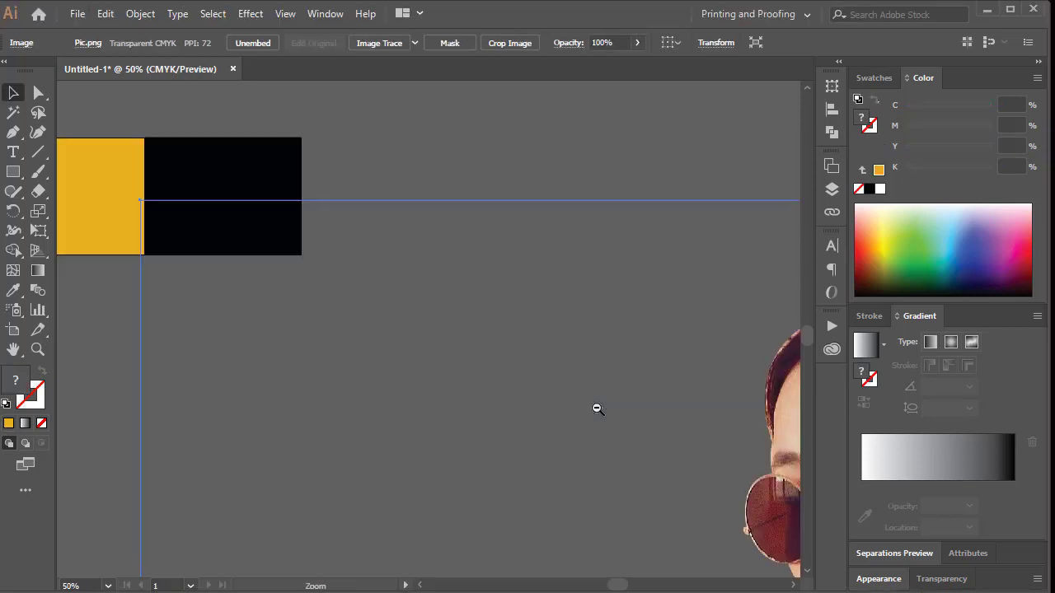
left_click(596, 409, "ctrl+alt")
left_click(570, 416, "ctrl+alt")
left_click(569, 417, "ctrl+alt")
left_click(531, 394, "ctrl+alt")
left_click(532, 394, "ctrl+alt")
left_click(527, 396, "ctrl+alt")
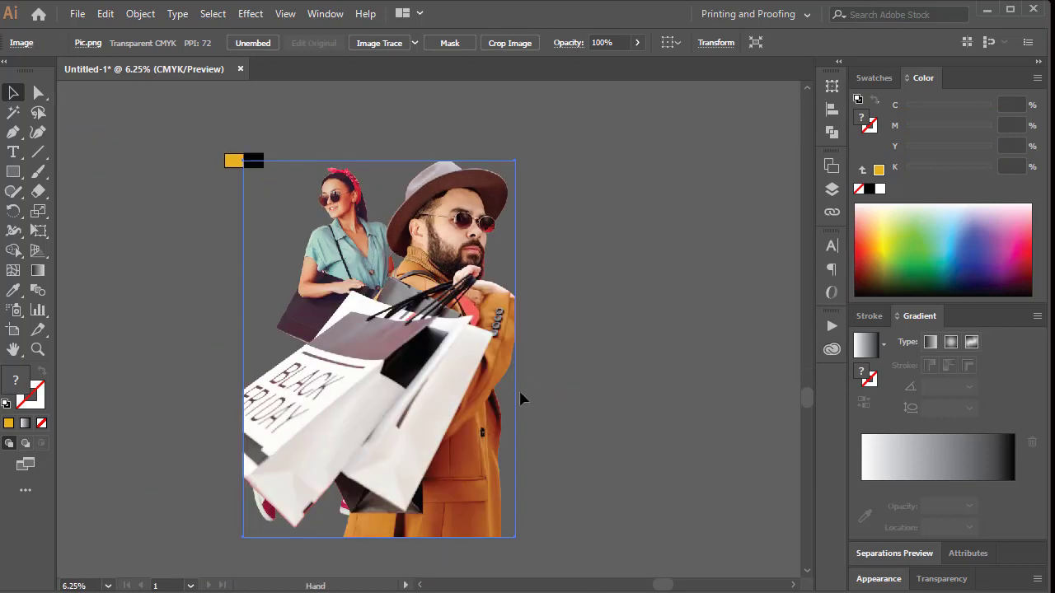
left_click_drag(605, 377, 104, 316)
left_click_drag(517, 538, 281, 216)
left_click_drag(240, 175, 382, 273)
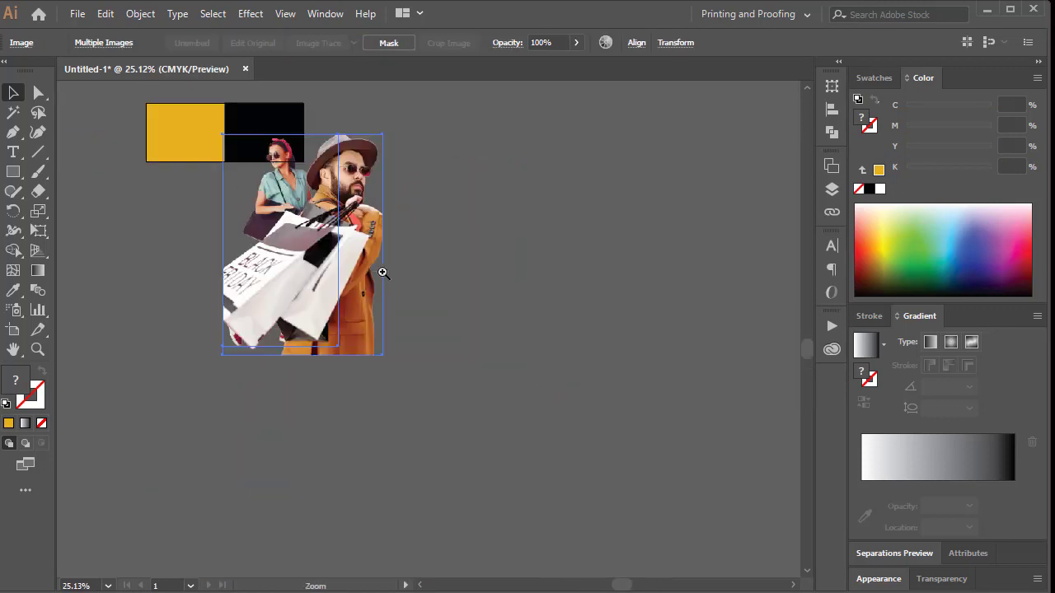
Step: Move the man's picture over the banner's bottom-left corner and scale it down to fit within the banner's height
left_click(366, 199, "ctrl")
left_click_drag(291, 274, 390, 354)
left_click(486, 466)
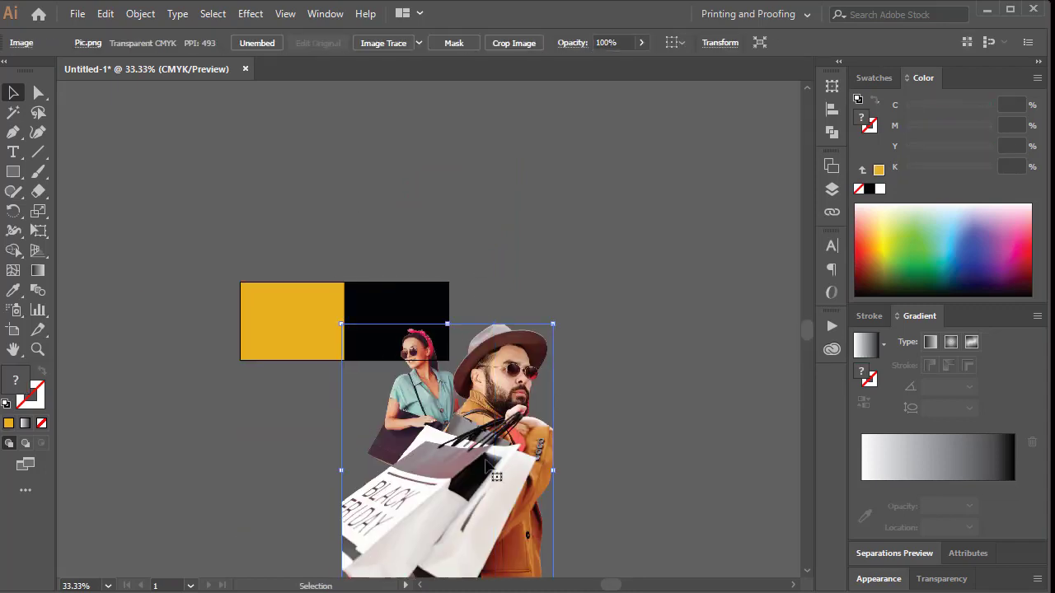
left_click(346, 365)
left_click_drag(428, 467, 326, 239)
scroll(412, 214, "up", 3)
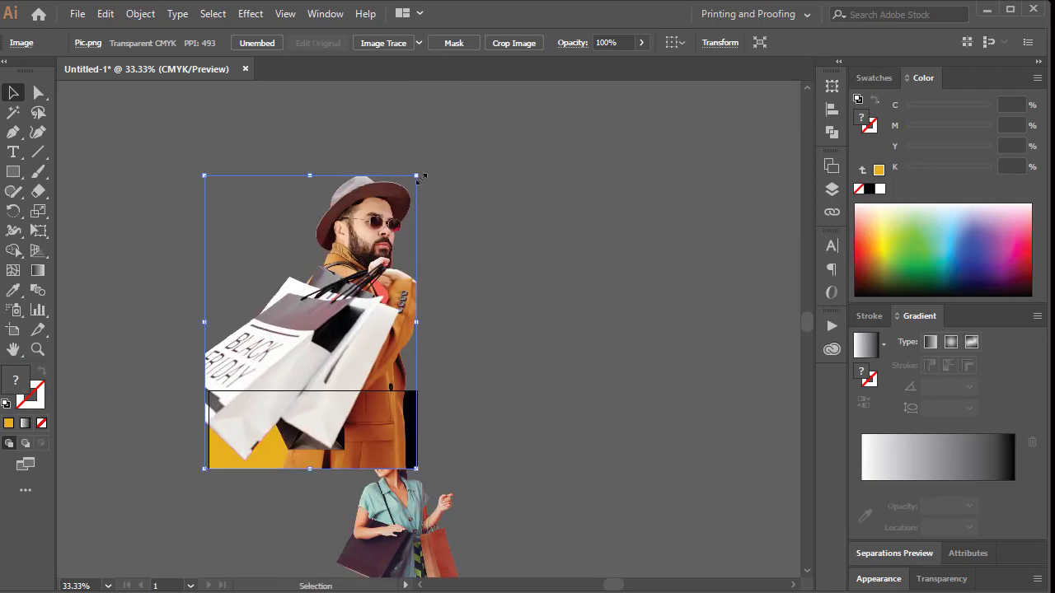
left_click_drag(419, 177, 240, 328)
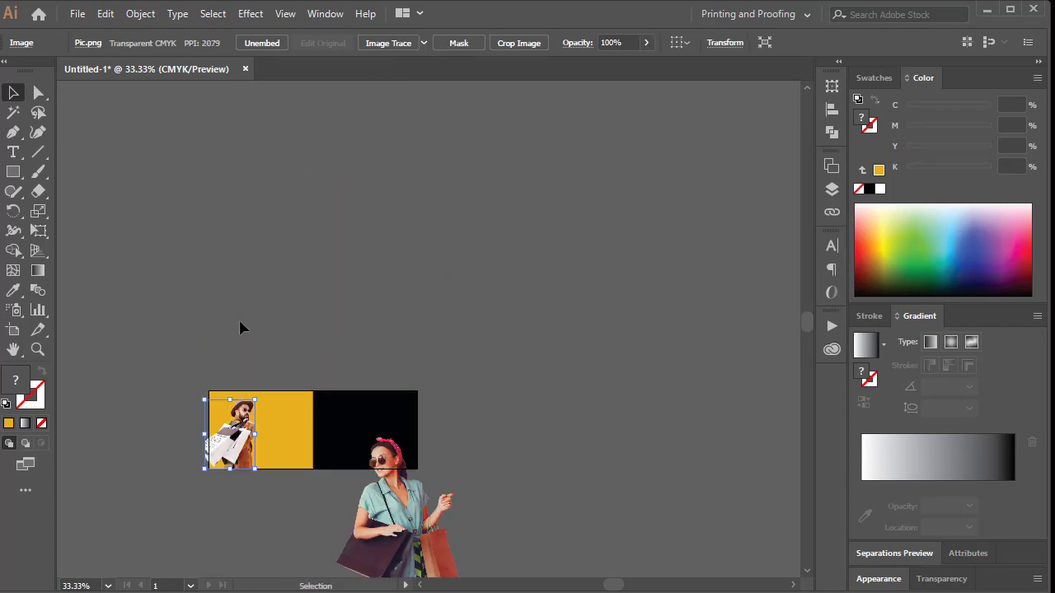
Step: Align the man's picture flush with the left and bottom edges of the yellow half
key("ctrl+space")
left_click_drag(207, 396, 353, 474)
key("space")
left_click_drag(398, 562, 327, 332)
left_click_drag(253, 367, 350, 473)
left_click(532, 278)
key("ctrl+minus")
left_click(333, 235)
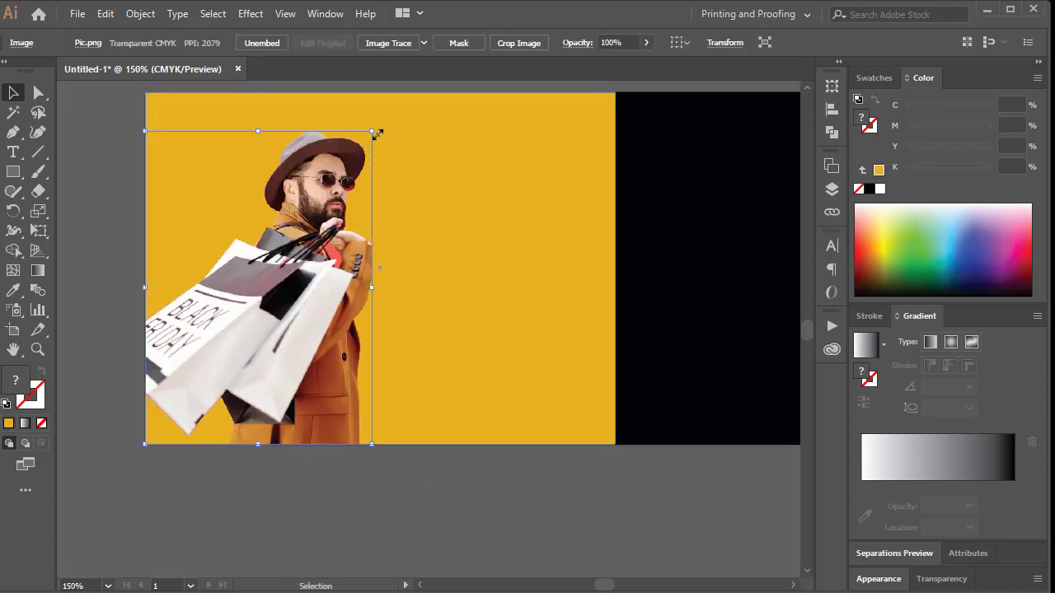
Step: Scale up the man's picture slightly while keeping it anchored at the yellow half's bottom-left corner
left_click_drag(377, 134, 391, 118)
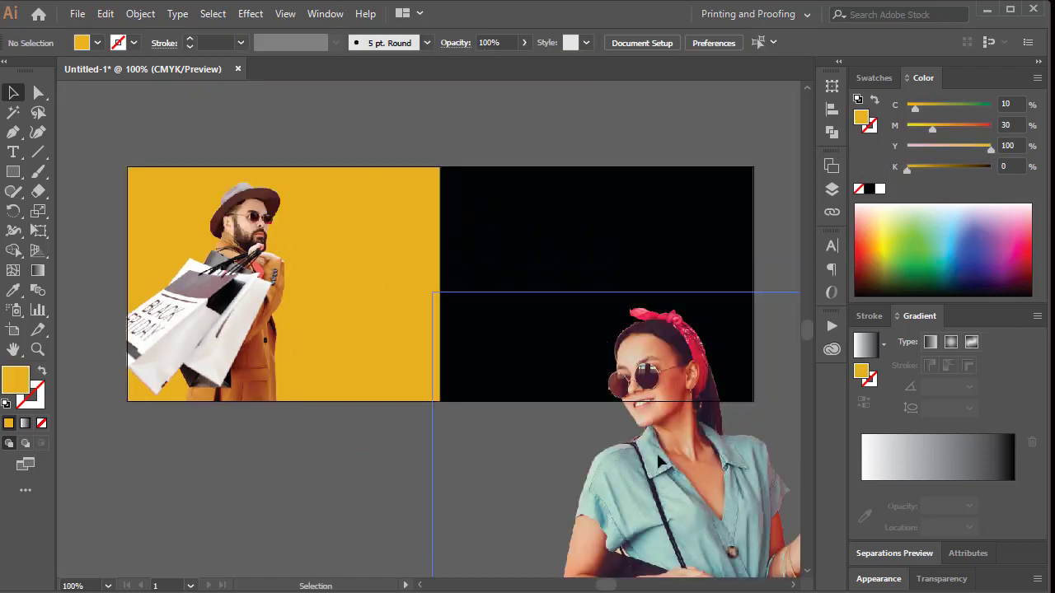
Step: Move the woman's picture onto the black half and scale it down to fit within the banner's height near the right edge
left_click_drag(658, 466, 620, 378)
left_click(620, 381, "ctrl+alt")
left_click(619, 381, "ctrl+alt")
left_click_drag(321, 373, 407, 277)
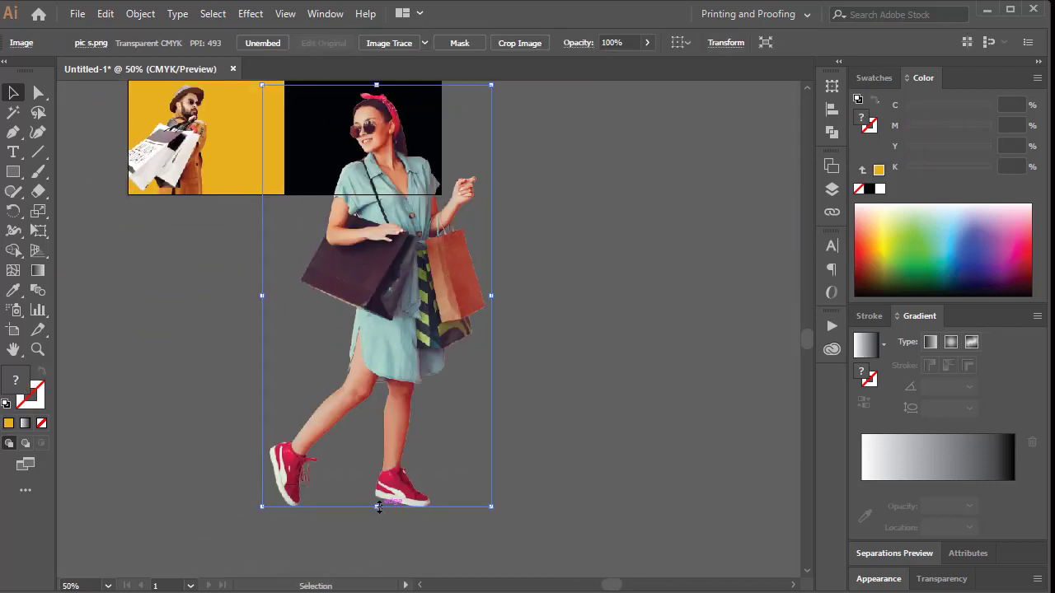
left_click_drag(378, 507, 375, 183)
left_click_drag(269, 135, 565, 259)
left_click_drag(338, 210, 422, 230)
left_click(540, 251)
Step: Enlarge the woman's picture so it nearly fills the black half's height
left_click_drag(390, 198, 418, 366)
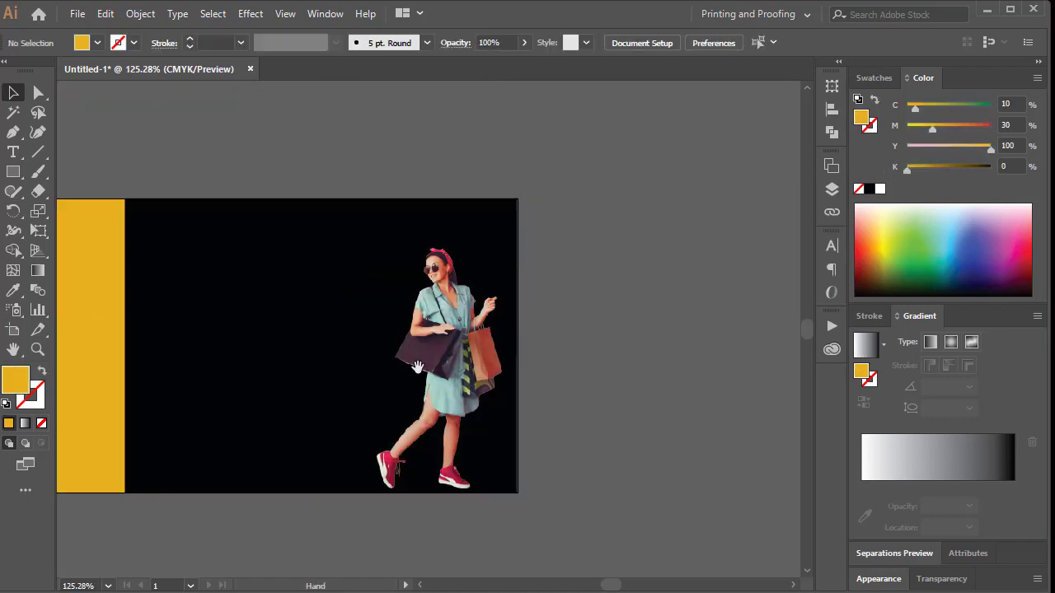
left_click(376, 241)
left_click_drag(375, 243, 353, 201)
left_click(408, 156)
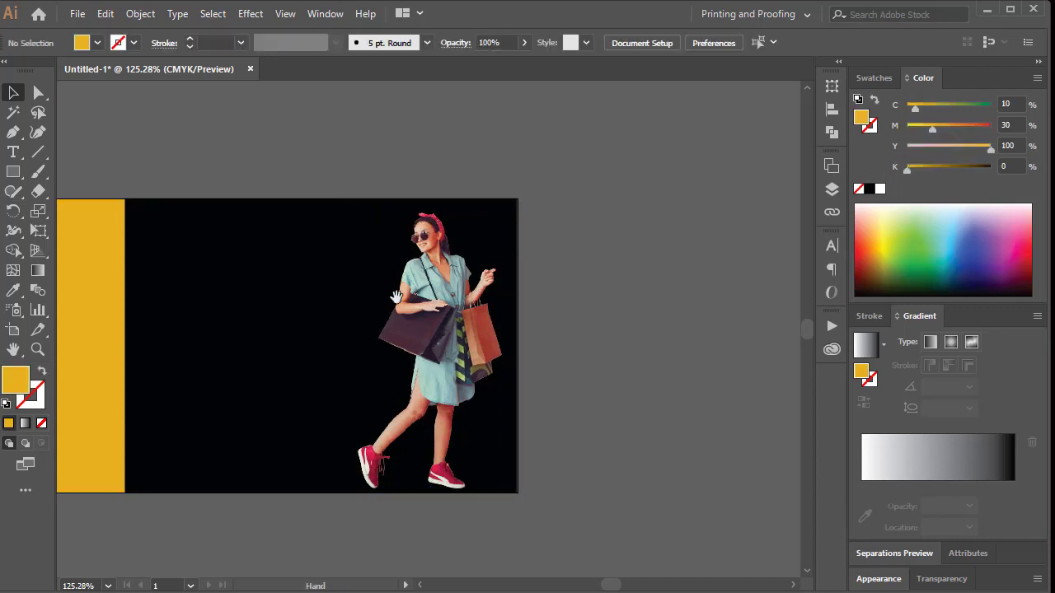
left_click_drag(397, 296, 352, 289)
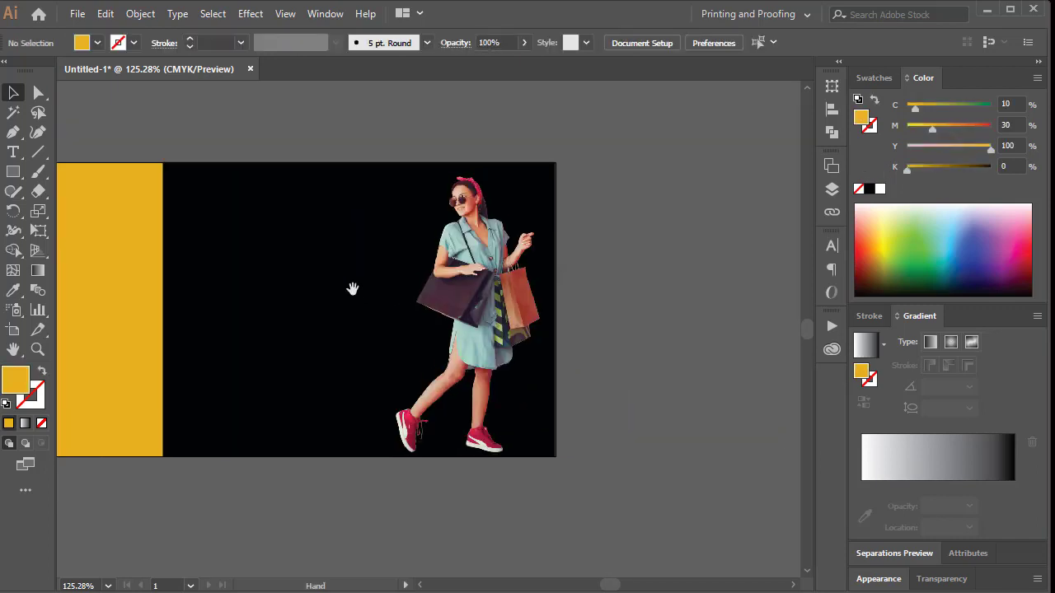
Step: Draw a square in the black half beside the woman and fill it with the black sampled from the background
left_click(13, 173)
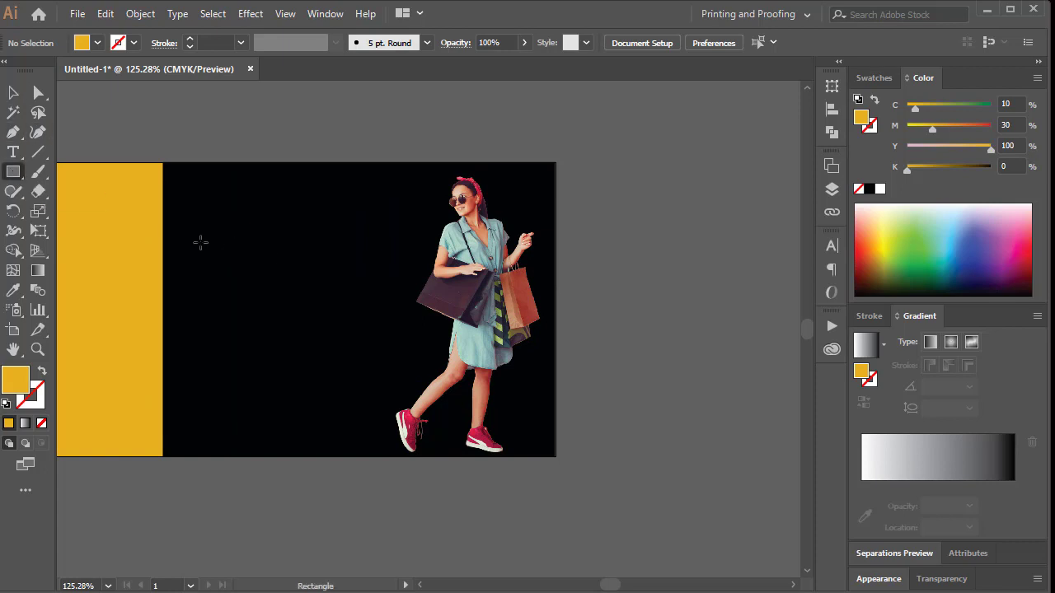
left_click_drag(200, 242, 334, 335)
left_click(13, 93)
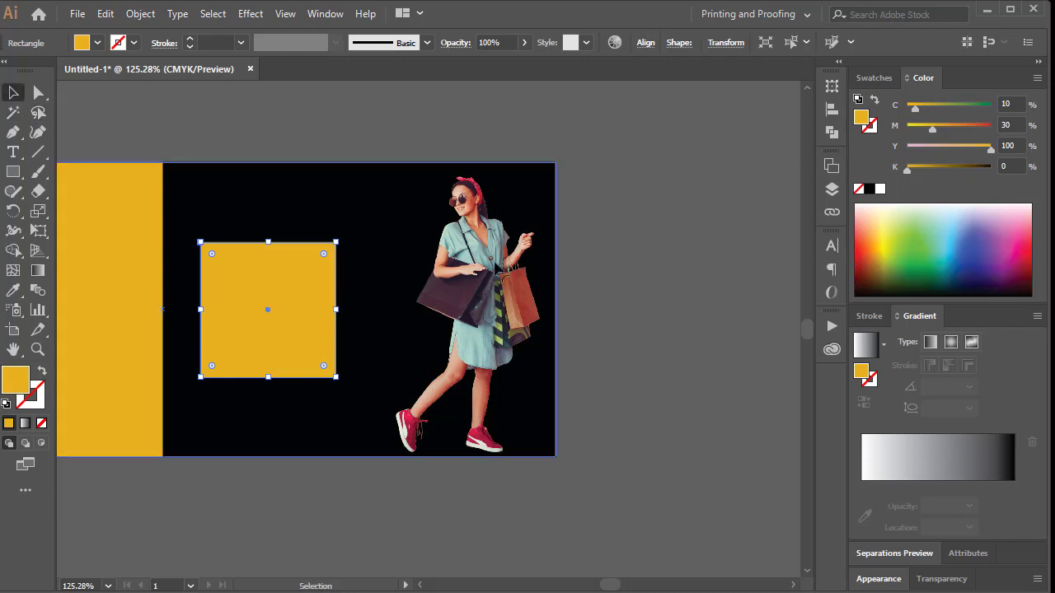
left_click(12, 293)
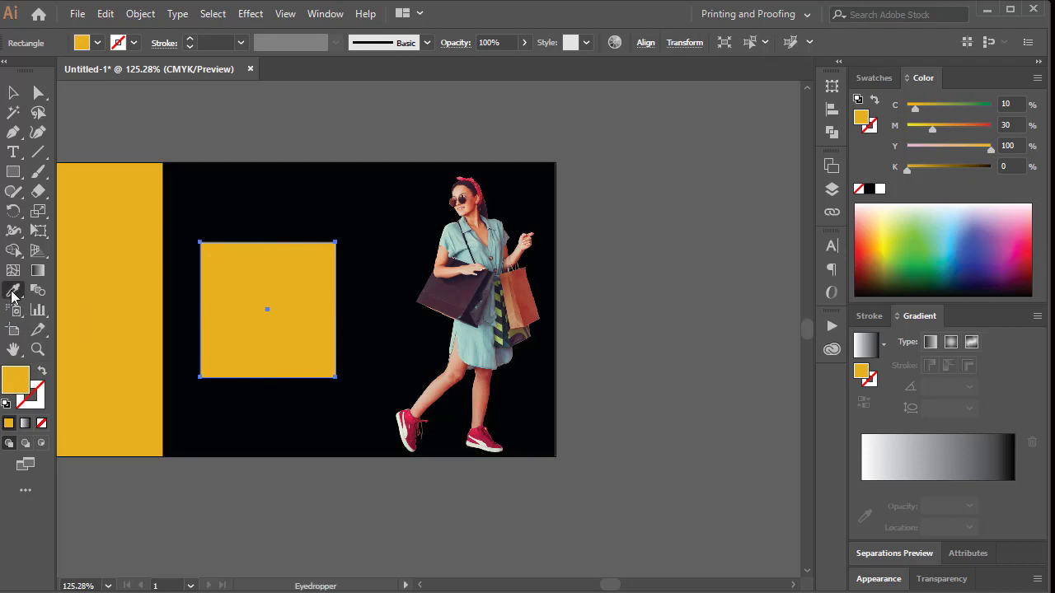
left_click(266, 185)
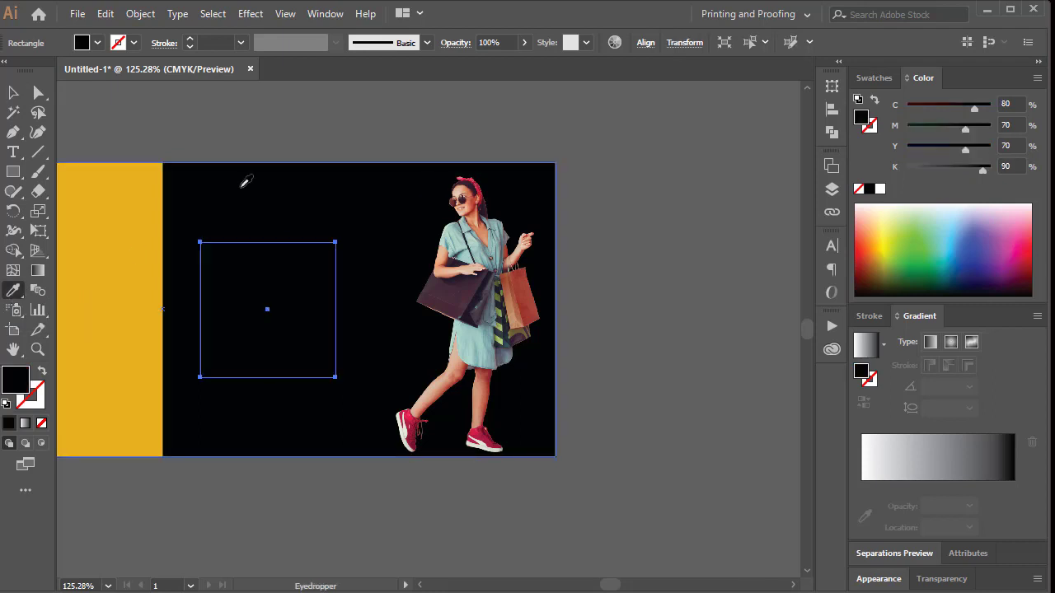
Step: Give the square a white stroke with a weight of 2 pt
left_click(871, 127)
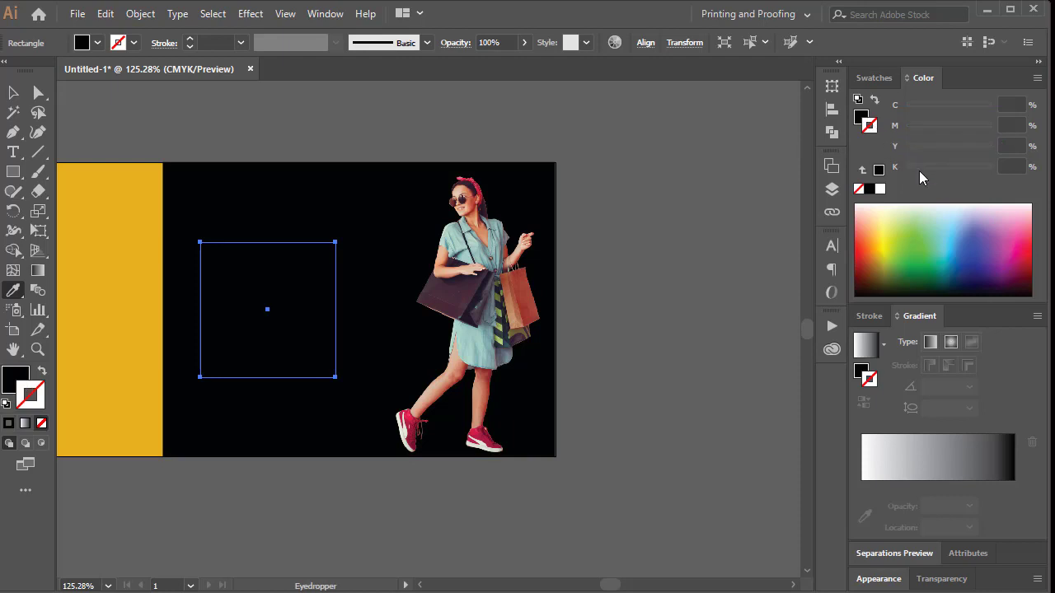
left_click(919, 206)
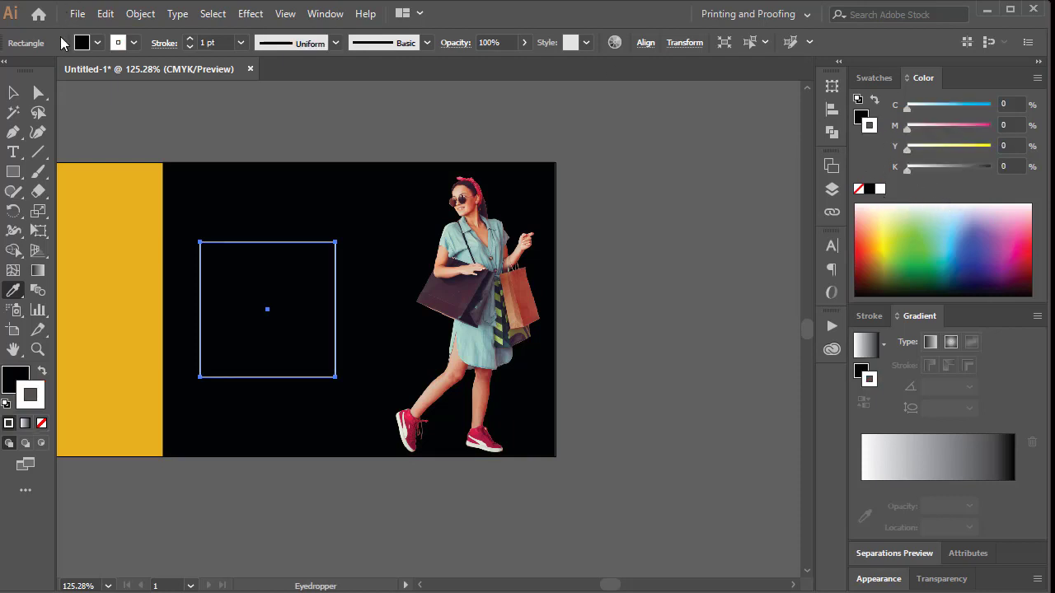
left_click(189, 38)
left_click(189, 38)
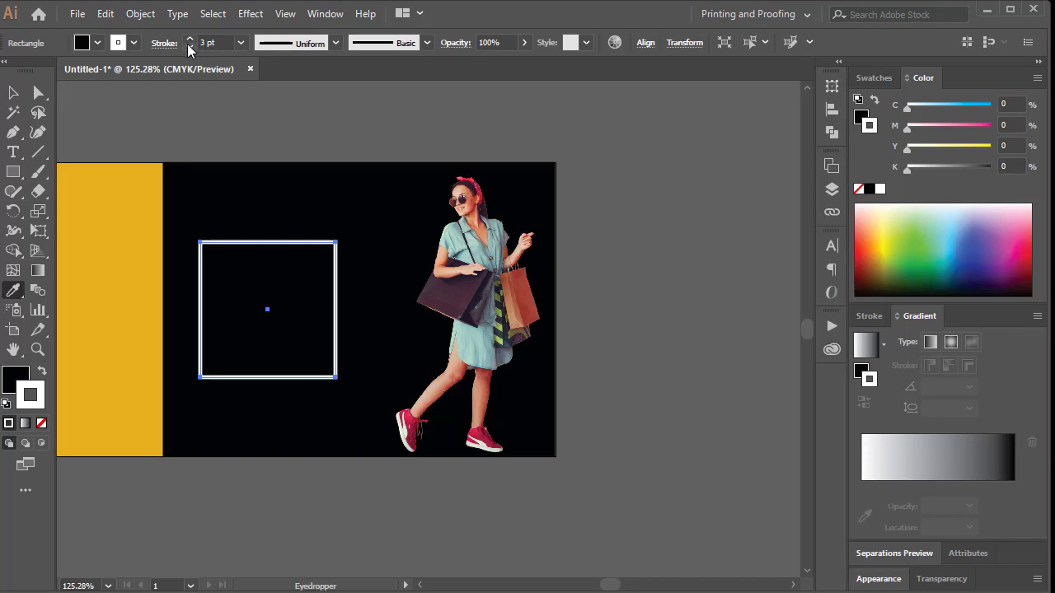
left_click(188, 46)
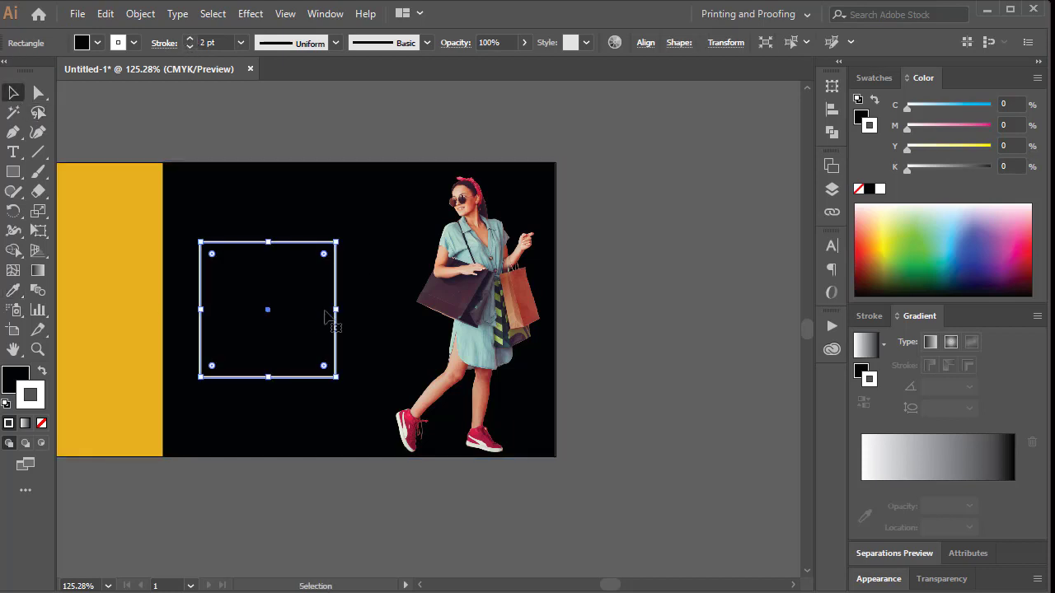
Step: Enlarge the square slightly toward the woman and nudge it up to the vertical middle of the black half
left_click_drag(338, 310, 350, 311)
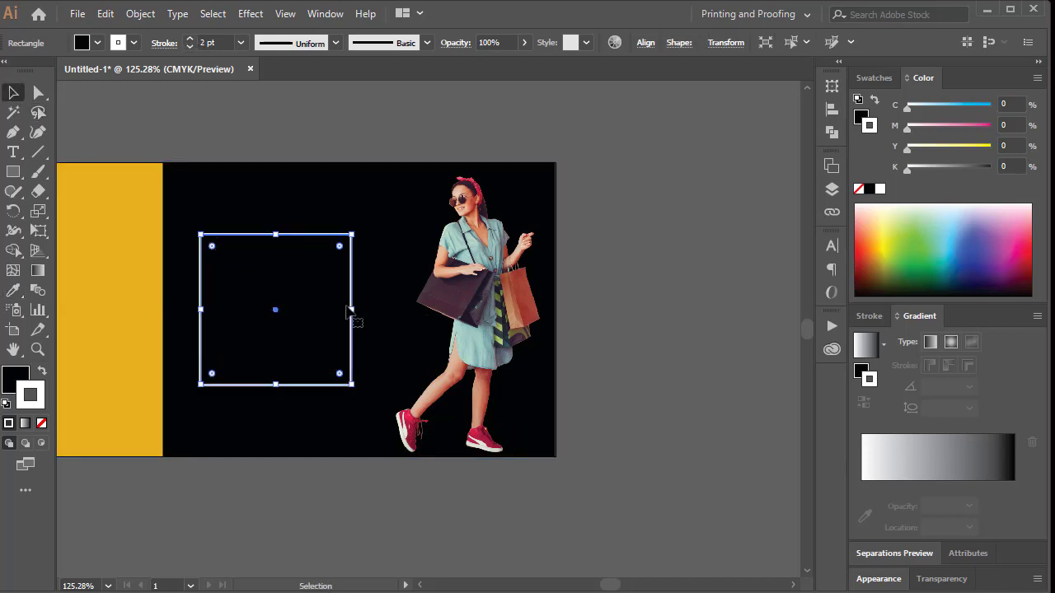
key("Up")
key("Up")
key("Up")
key("Up")
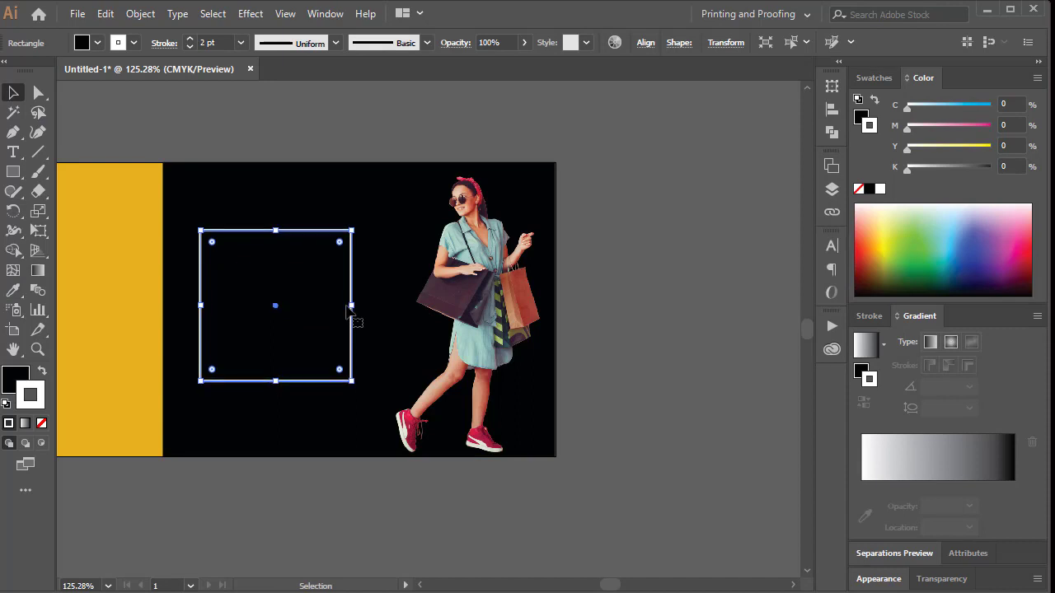
key("Down")
key("Down")
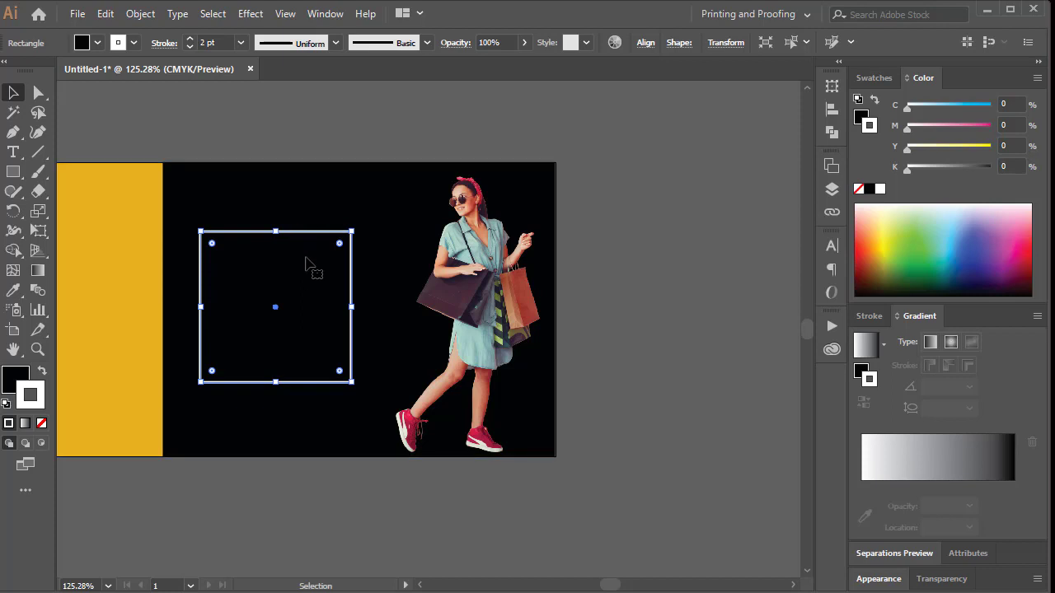
Step: Duplicate the square in place and turn the copy into a short, wider, stroke-free band that hides the middle of the frame's sides
key("a")
key("v")
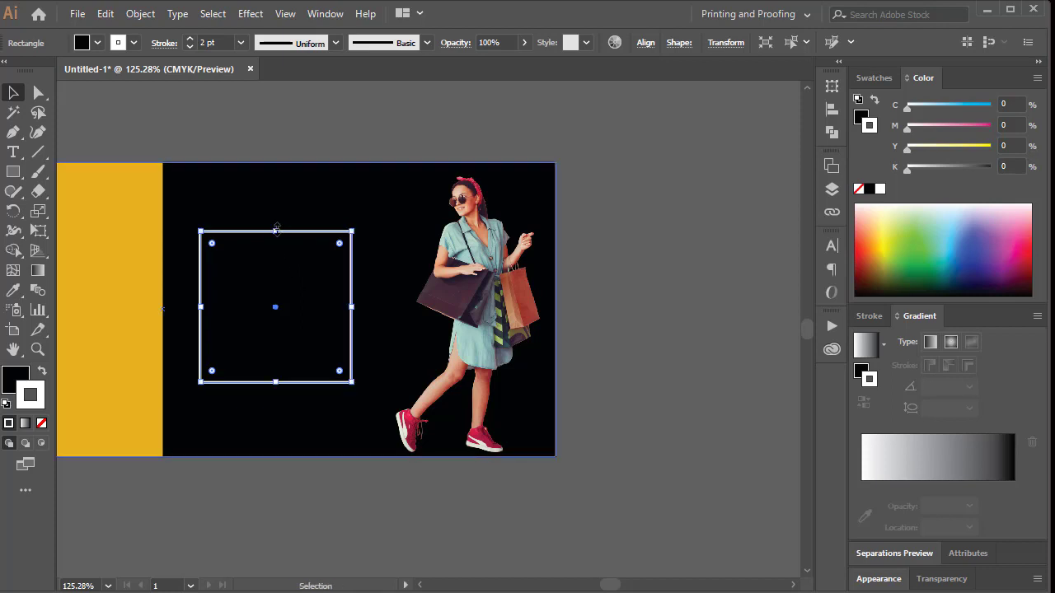
left_click_drag(279, 233, 286, 286)
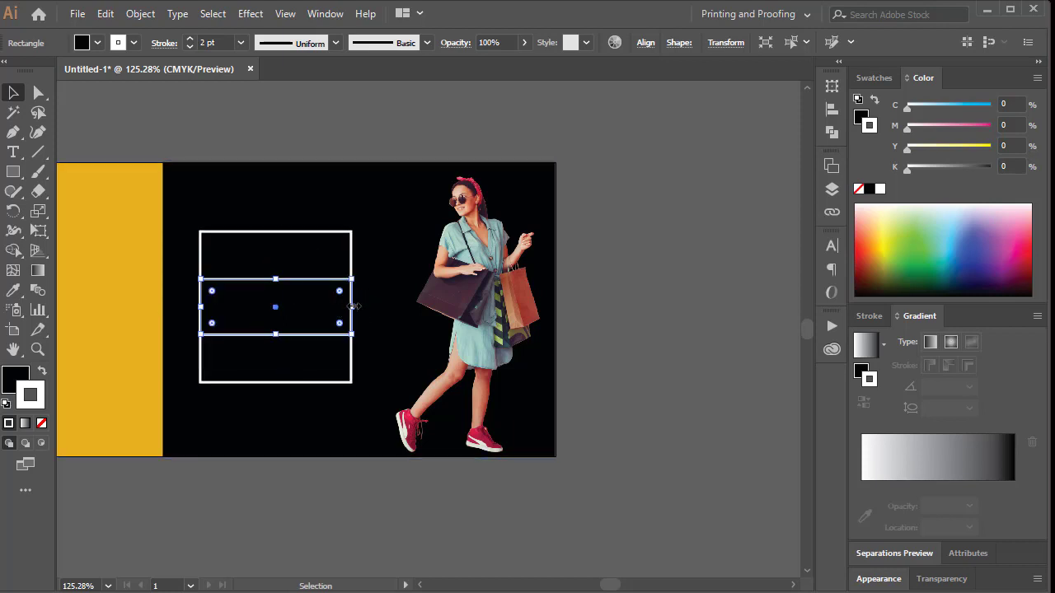
left_click_drag(354, 307, 366, 306)
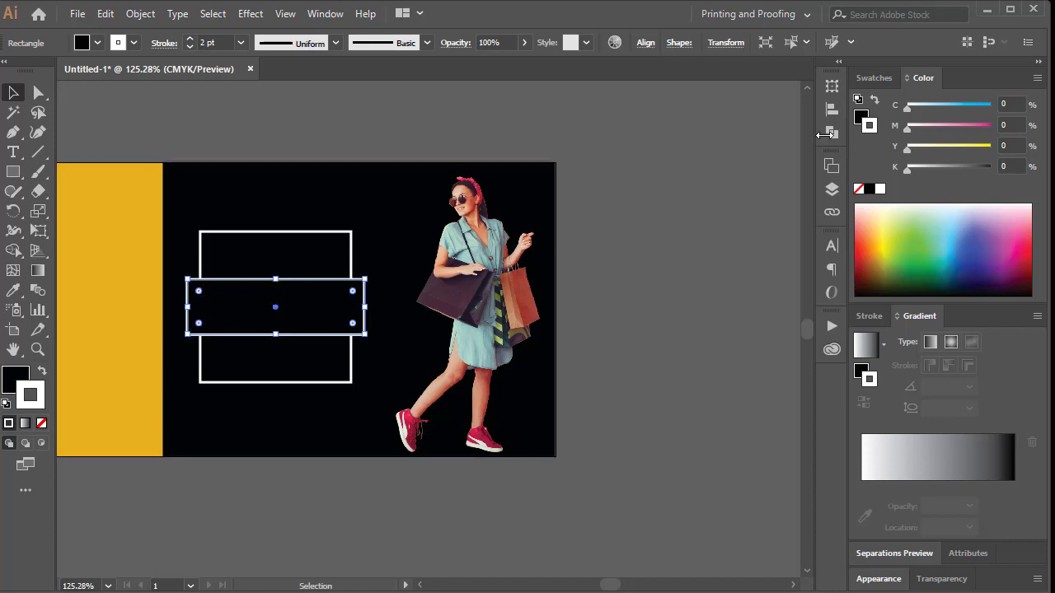
left_click(858, 190)
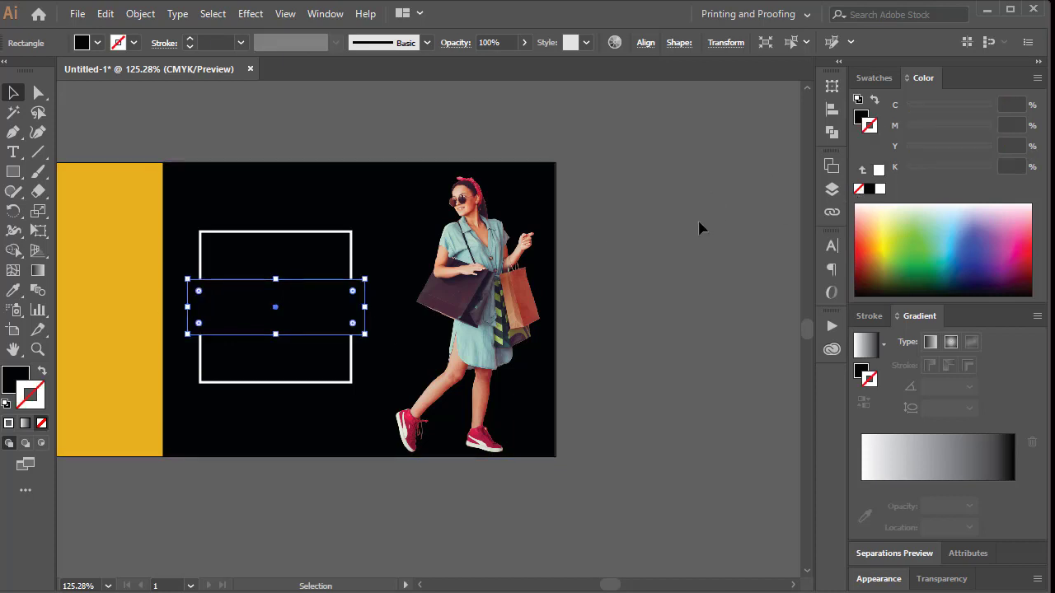
left_click(661, 228)
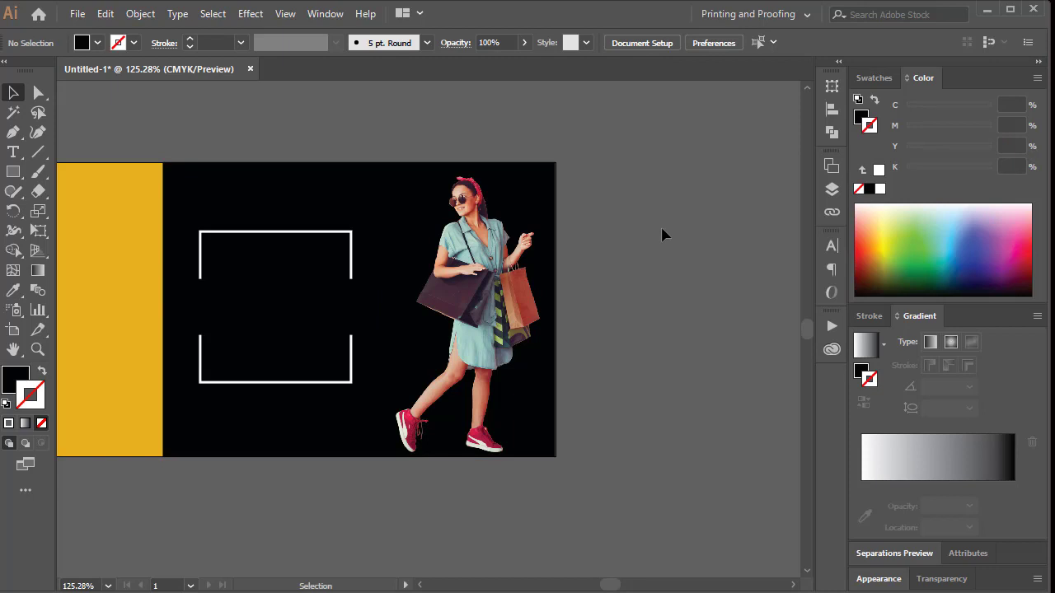
Step: Add the text "FASHION" in Myriad Pro, enlarge it to about 24.83 pt and place it inside the white frame
scroll(412, 304, "left", 3)
scroll(424, 289, "down", 3)
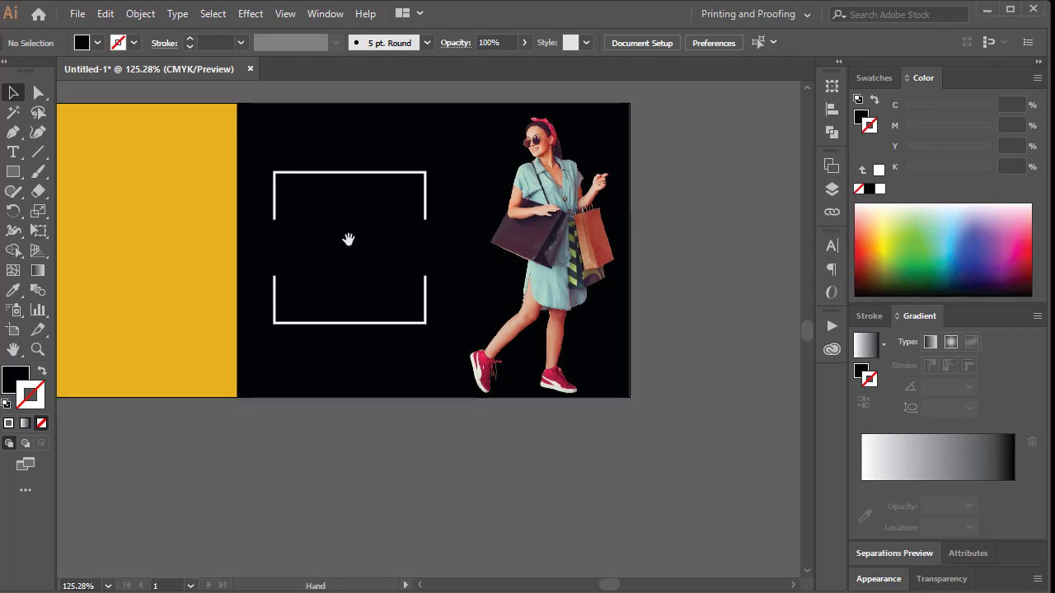
scroll(285, 222, "up", 5)
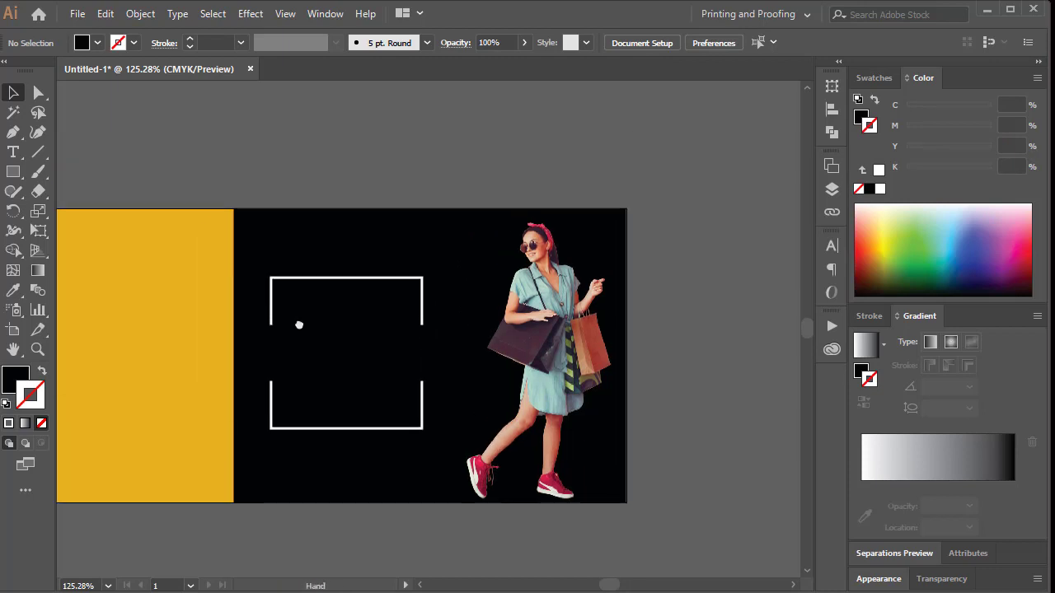
left_click(13, 152)
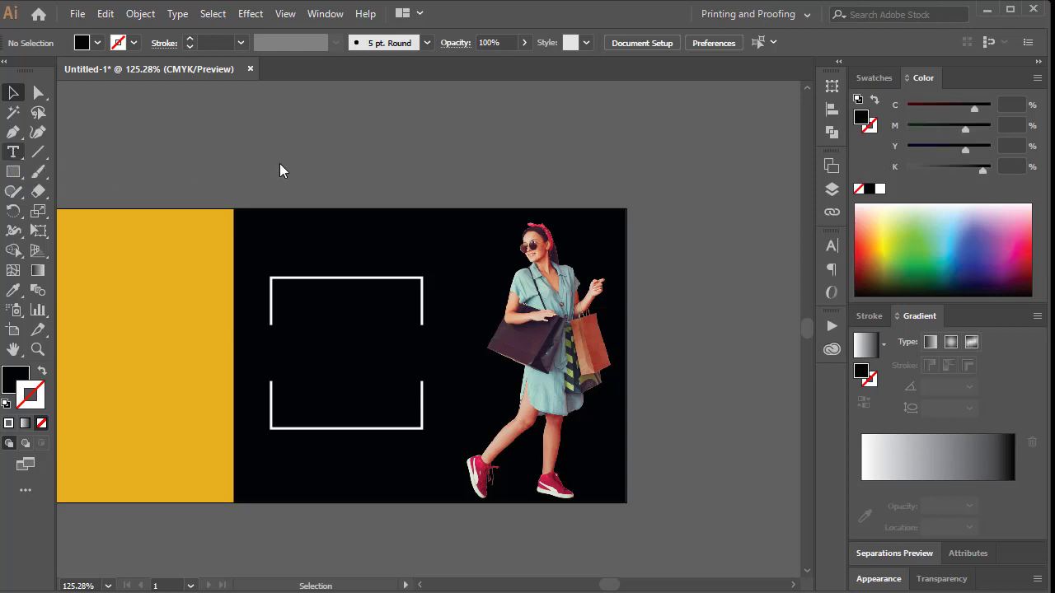
left_click(275, 145)
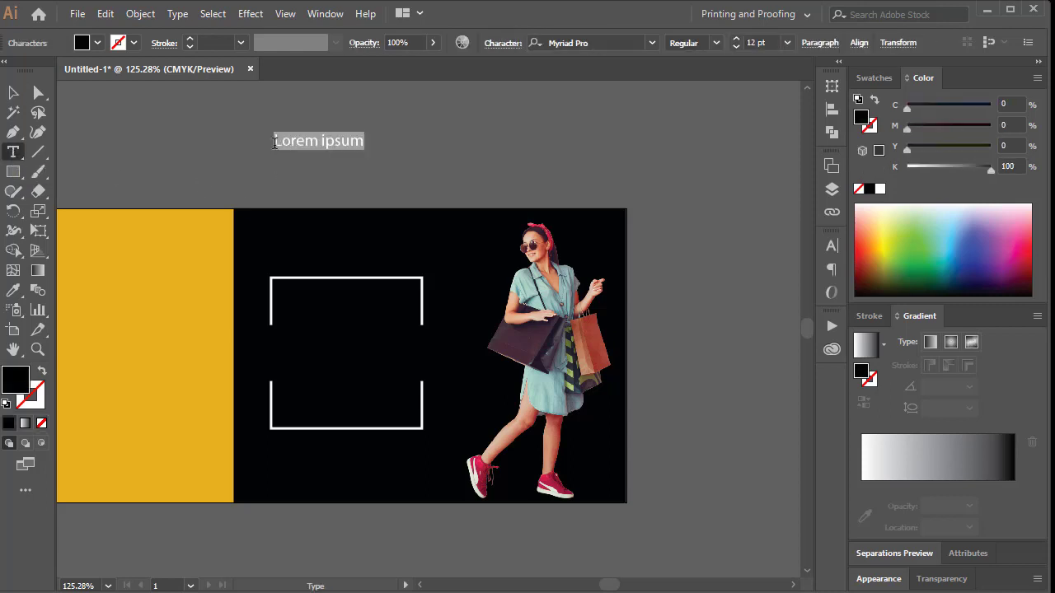
key("BackSpace")
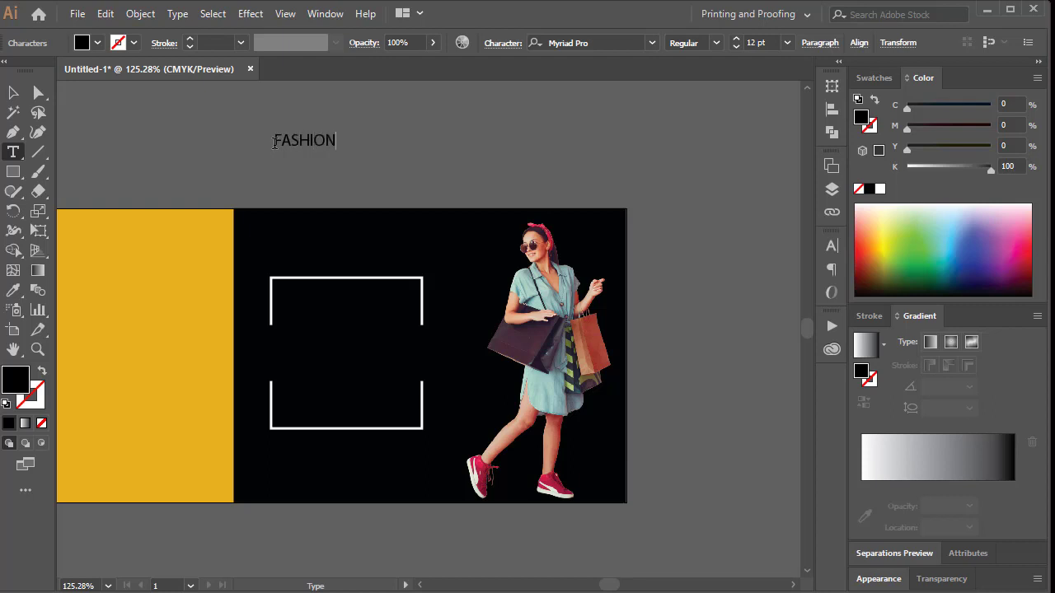
type("FASHION")
left_click(13, 92)
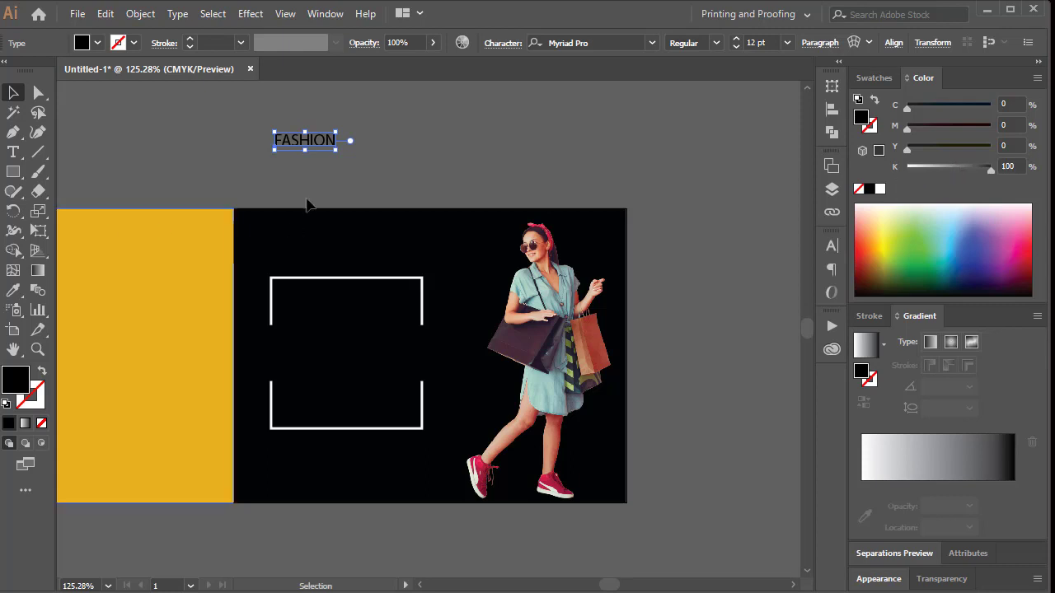
left_click_drag(339, 156, 339, 334)
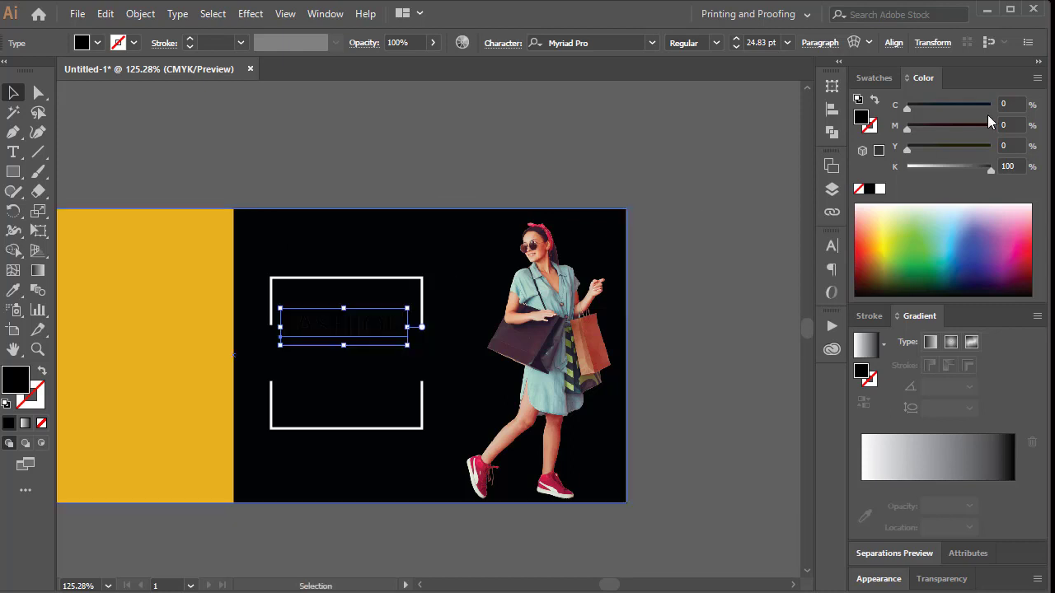
Step: Fill the FASHION text with the banner's yellow, C 10, M 30, Y 100, K 0
left_click_drag(949, 165, 906, 166)
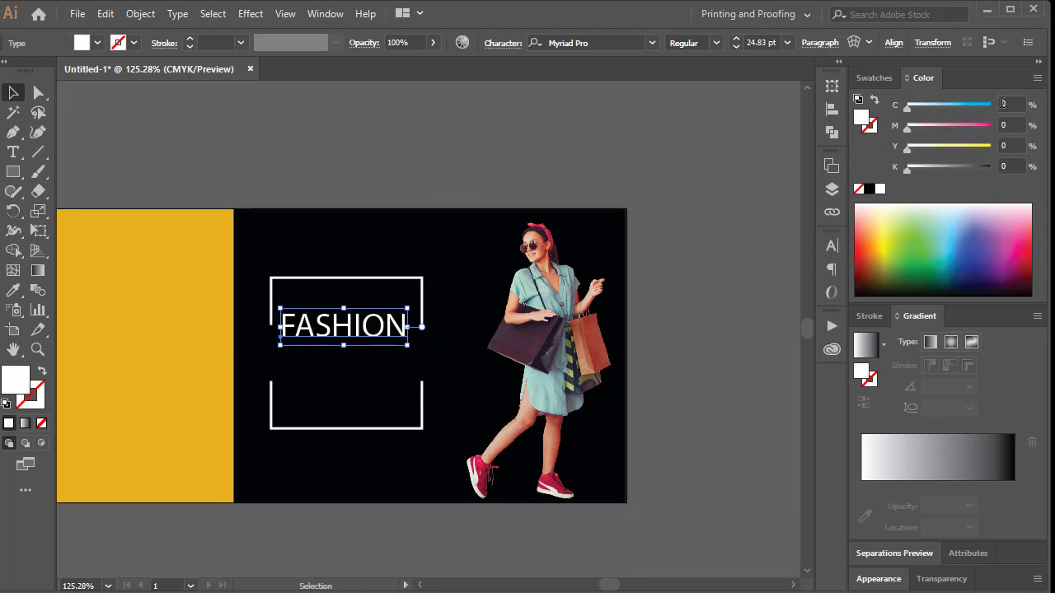
type("10")
key("Tab")
type("30")
key("Tab")
type("100")
key("Return")
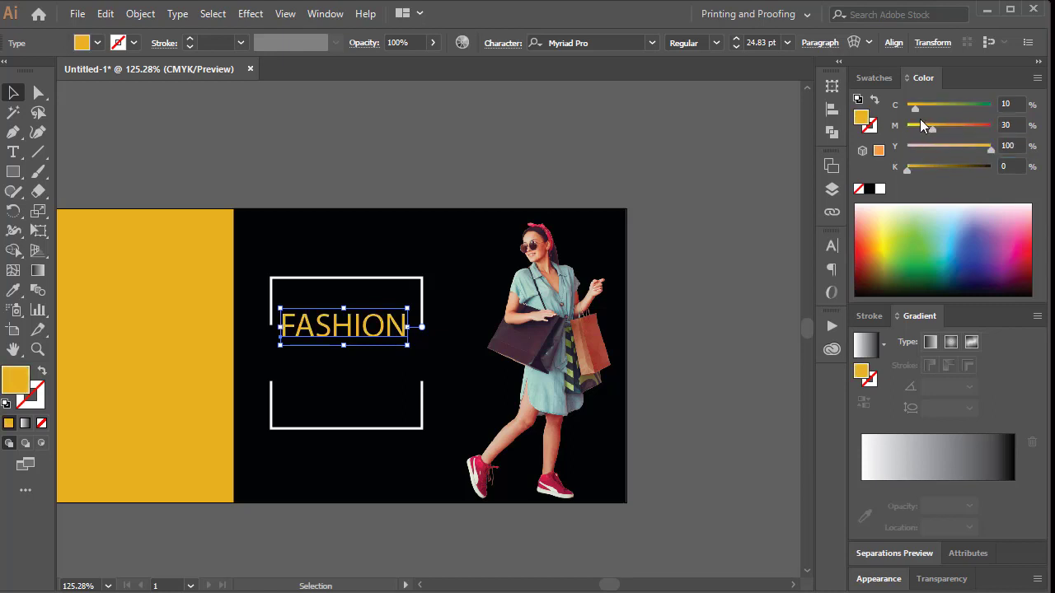
Step: Enlarge the FASHION text to about 30.22 pt so it spans the white frame's width
key("ctrl+shift+b")
key("ctrl+plus")
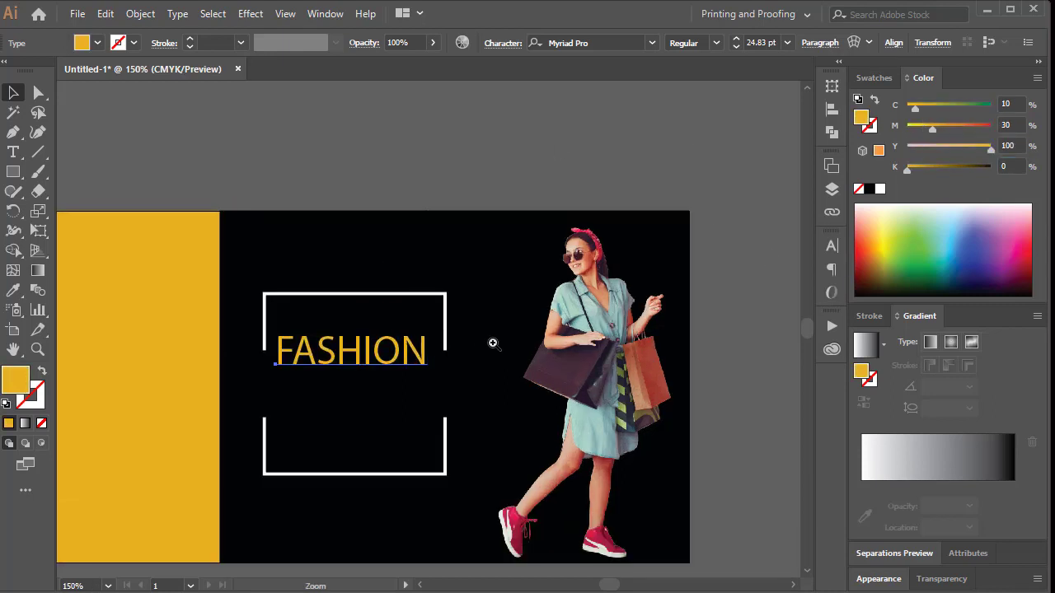
key("ctrl+plus")
key("ctrl+shift+b")
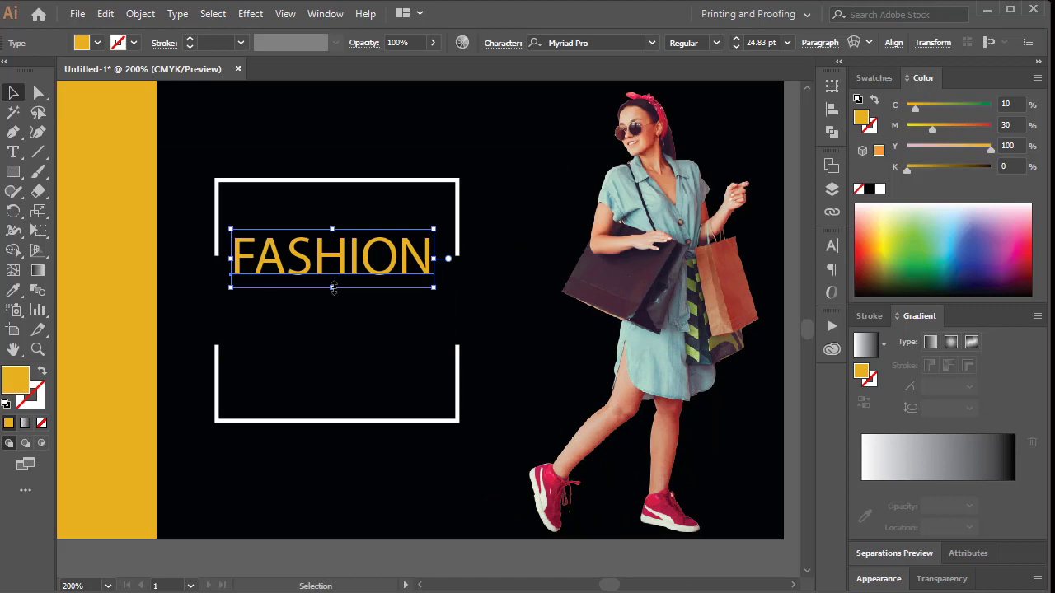
left_click_drag(332, 286, 338, 299)
Step: Make the black band behind the text slightly taller and move the FASHION text down into the frame's gap
left_click(406, 288)
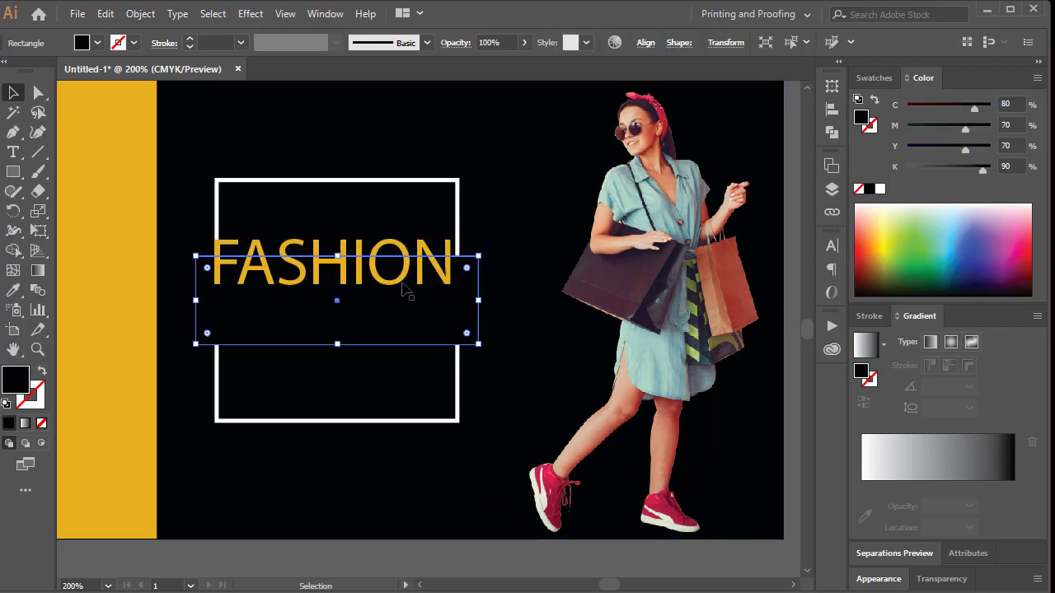
left_click_drag(337, 256, 421, 285)
left_click(379, 265)
Step: Set the FASHION text in the Digitalt font and scale it to about 34.88 pt to match the frame's width
left_click(652, 43)
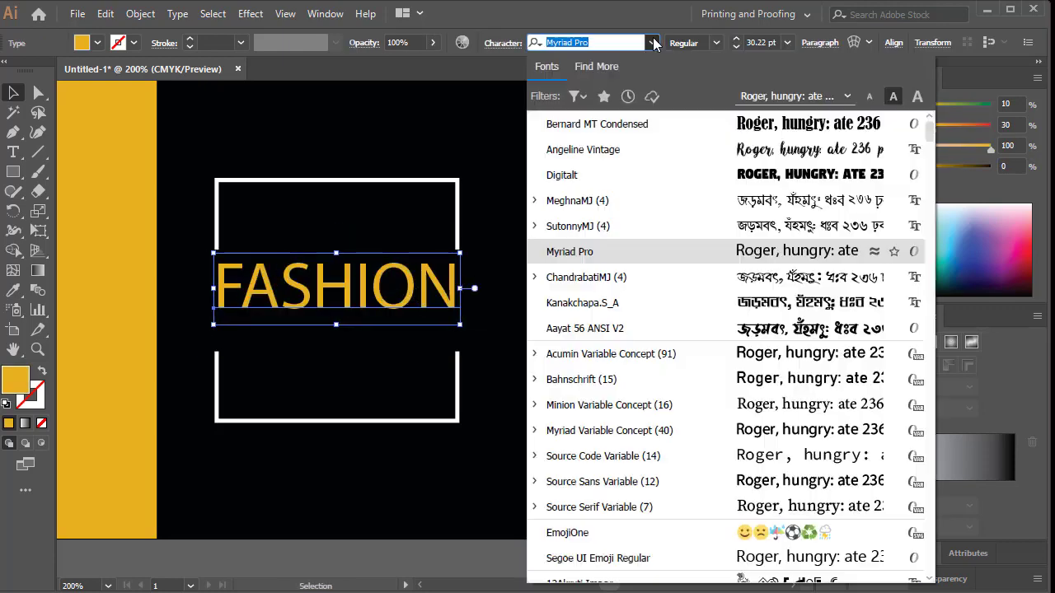
left_click(570, 176)
left_click_drag(429, 286, 463, 290)
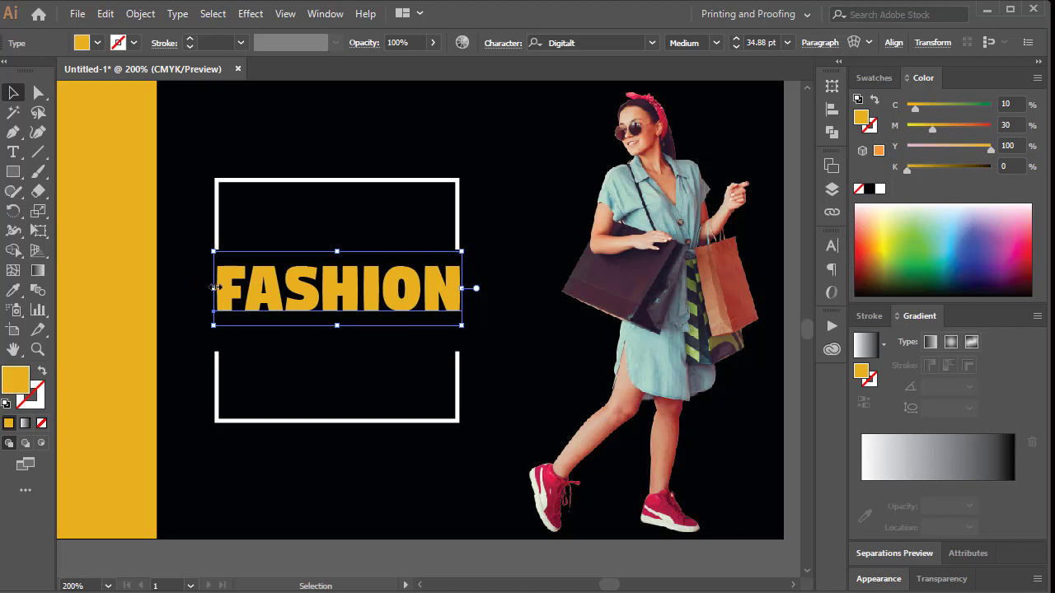
Step: Enlarge the FASHION text to about 35.54 pt and place a copy directly below it that reads HOUSE
mouse_move(213, 288)
left_mouse_down()
mouse_move(202, 288)
mouse_move(214, 284)
left_mouse_up()
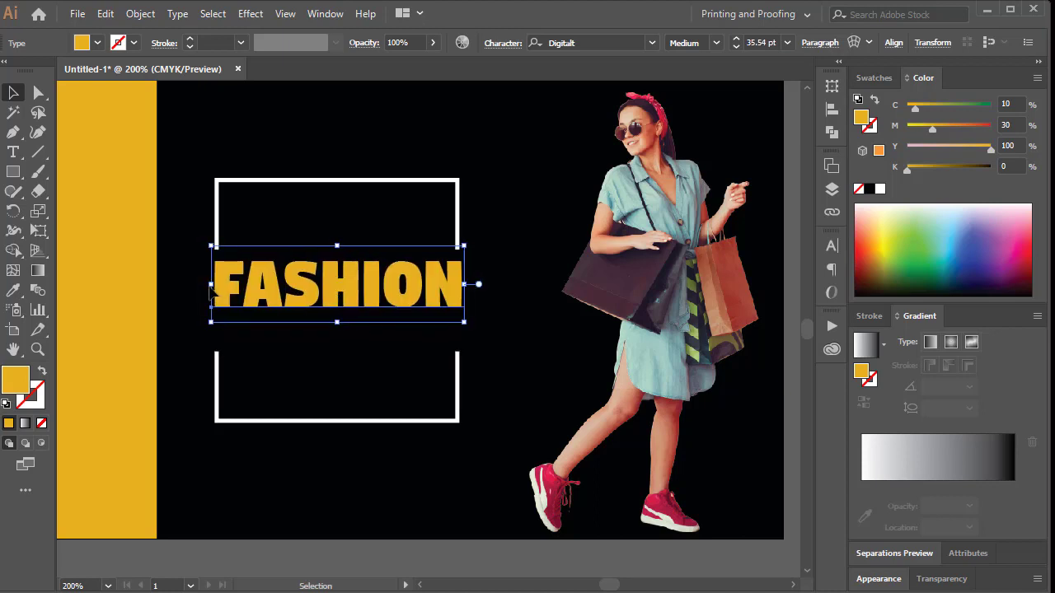
left_click_drag(326, 283, 323, 353)
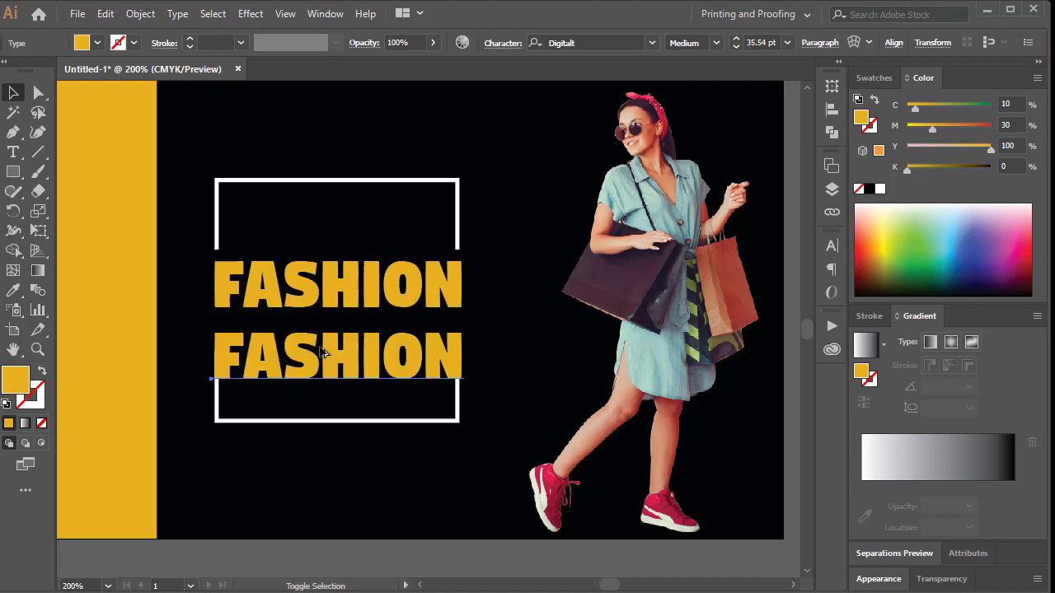
double_click(321, 358)
key("ctrl+a")
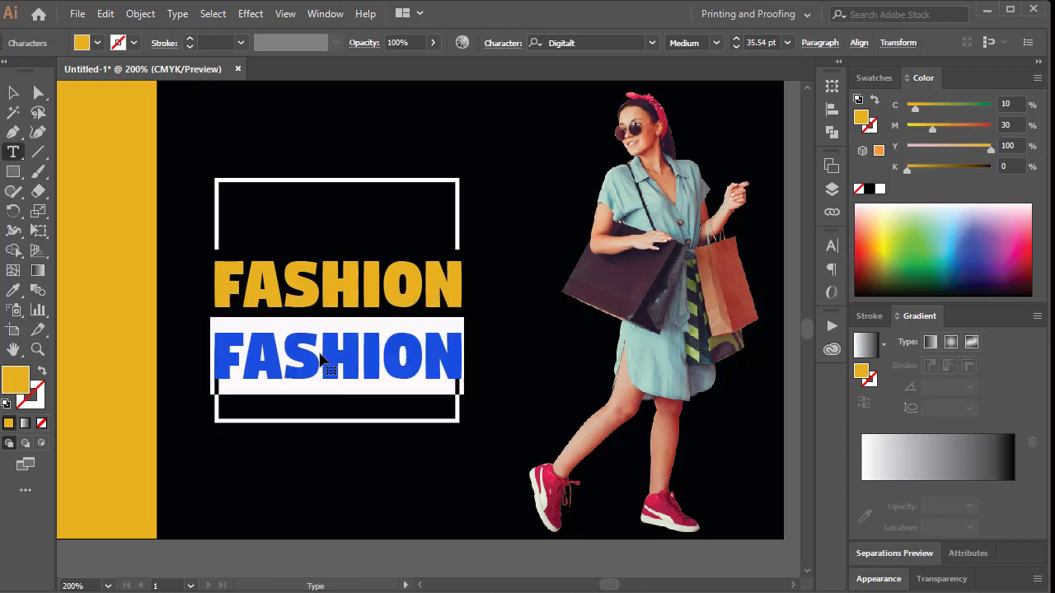
type("HOUSE")
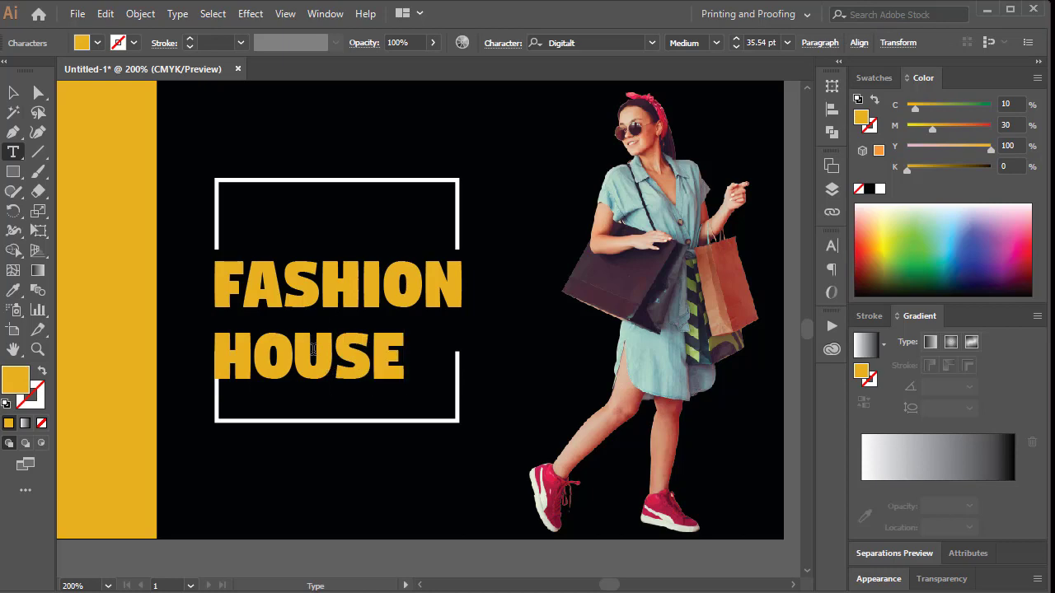
Step: Set the HOUSE text in the Angeline Vintage font
key("ctrl+a")
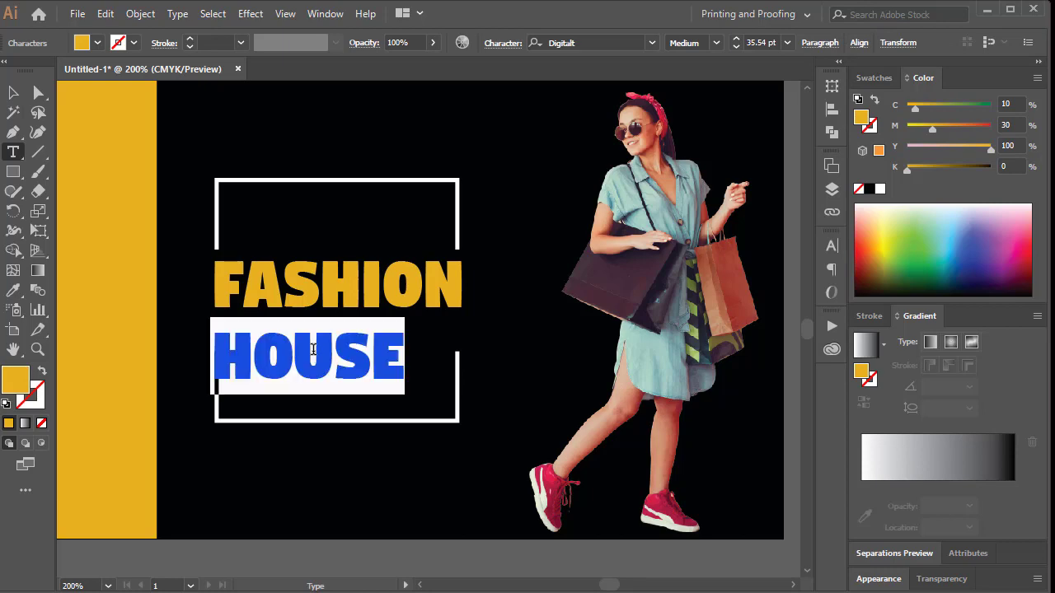
left_click(651, 43)
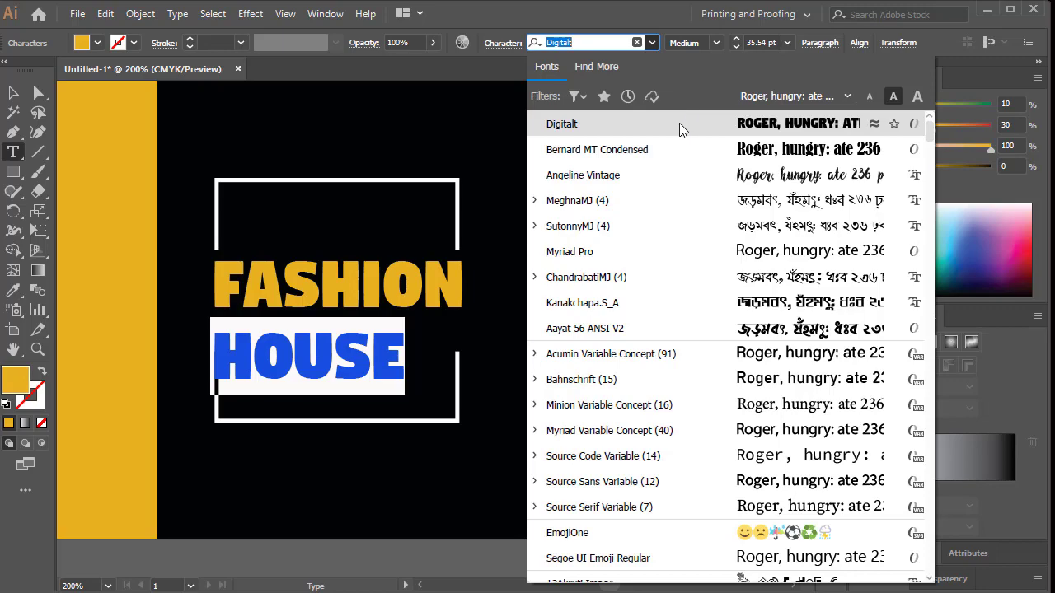
scroll(740, 375, "down", 2)
scroll(750, 381, "down", 3)
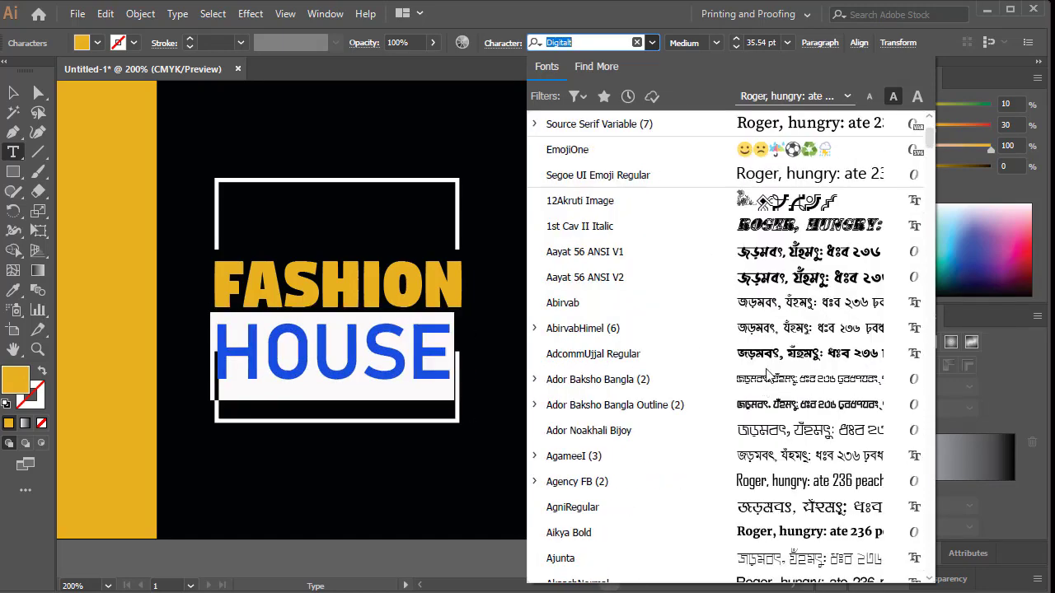
scroll(749, 277, "down", 3)
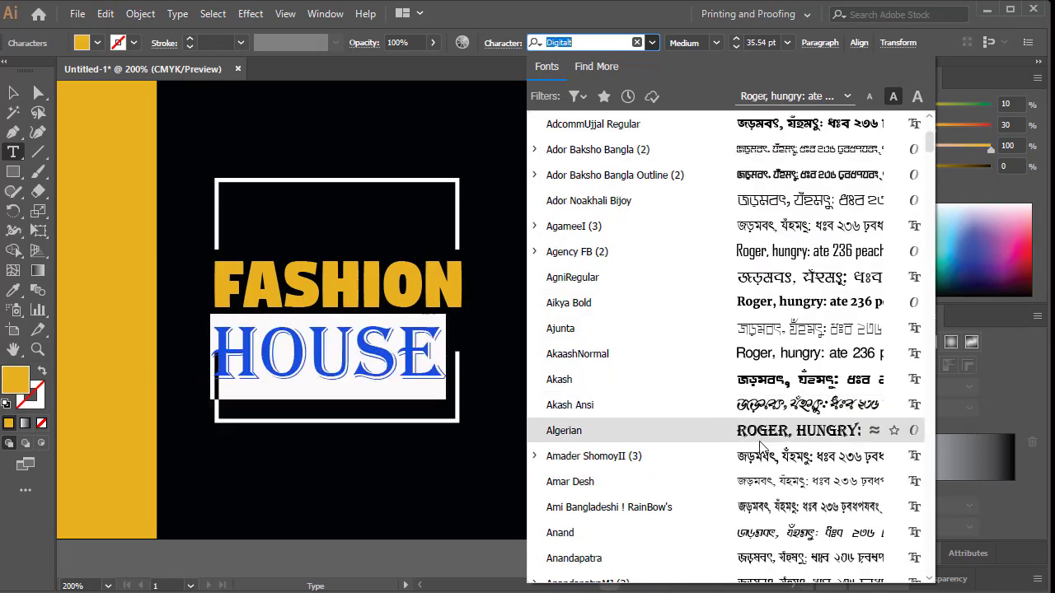
scroll(760, 445, "down", 3)
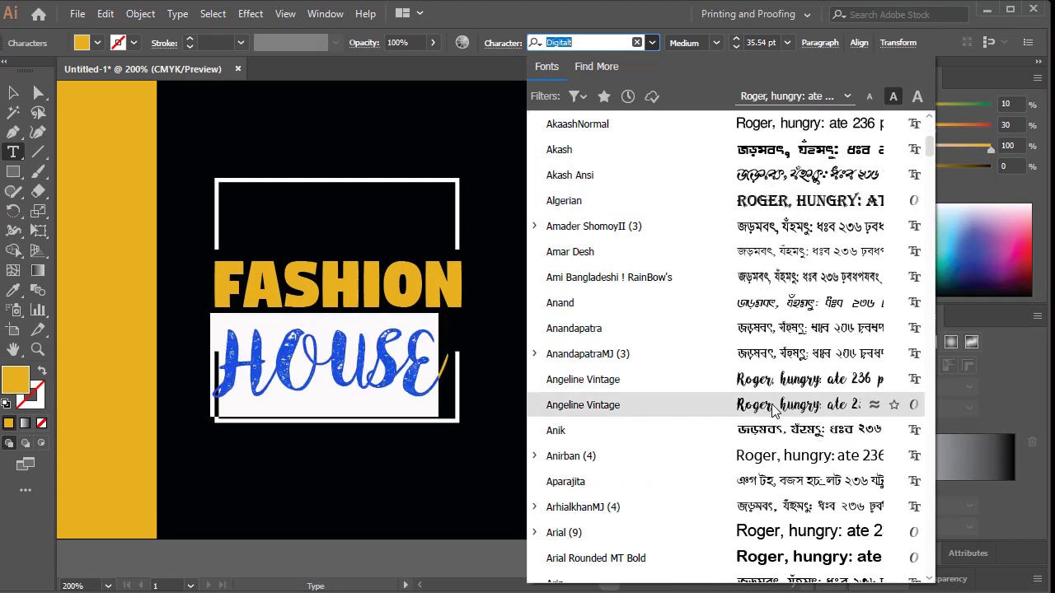
left_click(774, 405)
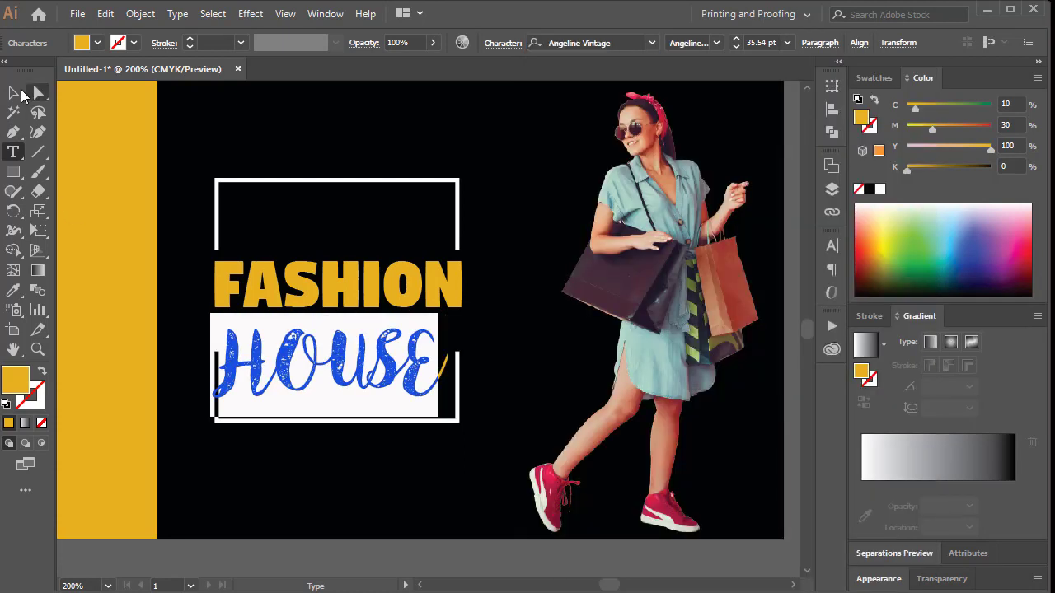
Step: Reduce the HOUSE text to about 25 pt and center it closely below FASHION inside the frame
left_click(13, 92)
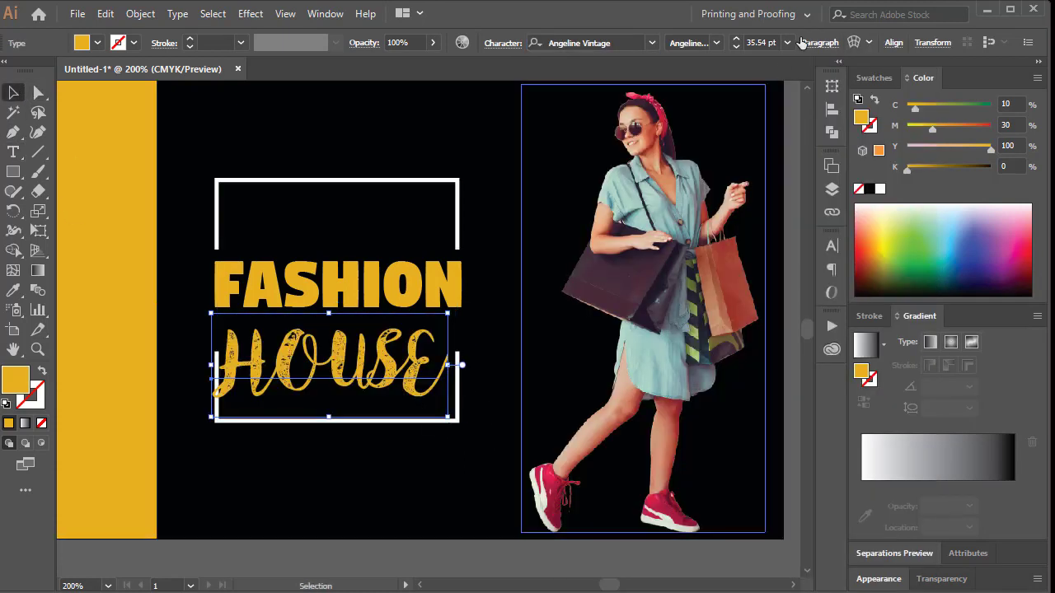
left_click(735, 46)
left_click(734, 46)
left_click(734, 46)
left_click(735, 46)
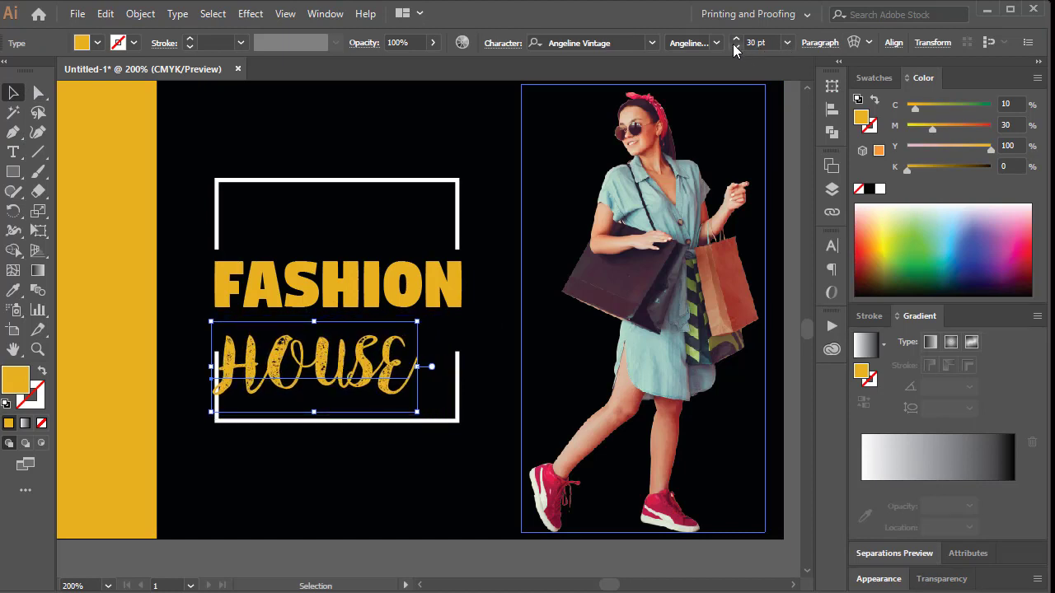
left_click(734, 46)
left_click(734, 46)
left_click(734, 46)
left_click(734, 46)
left_click_drag(323, 350, 368, 344)
left_click(486, 288)
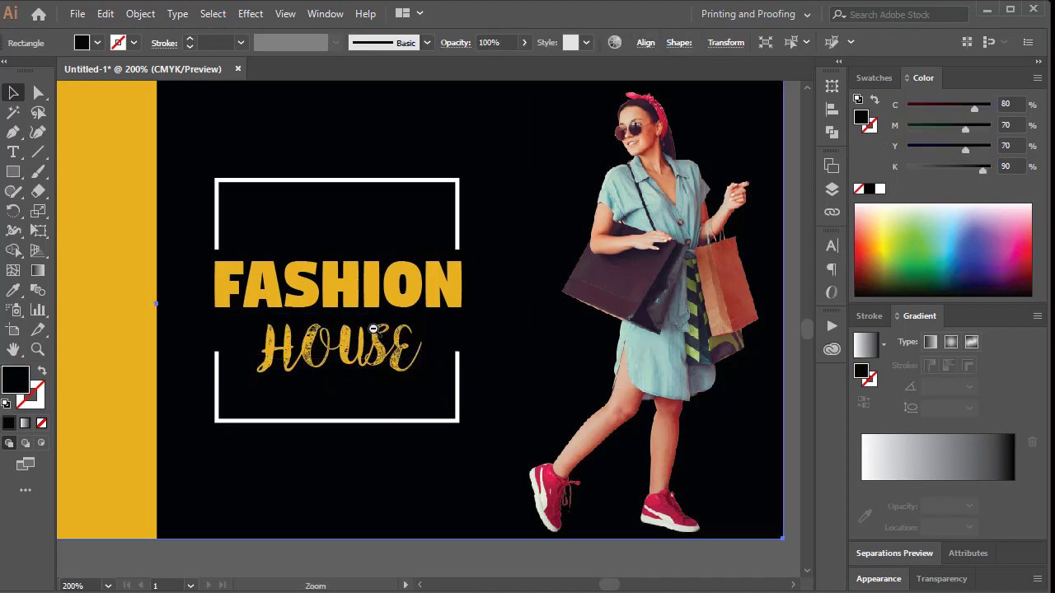
left_click(375, 330, "ctrl+alt")
left_click(418, 329, "ctrl+alt")
left_click_drag(464, 354, 563, 365)
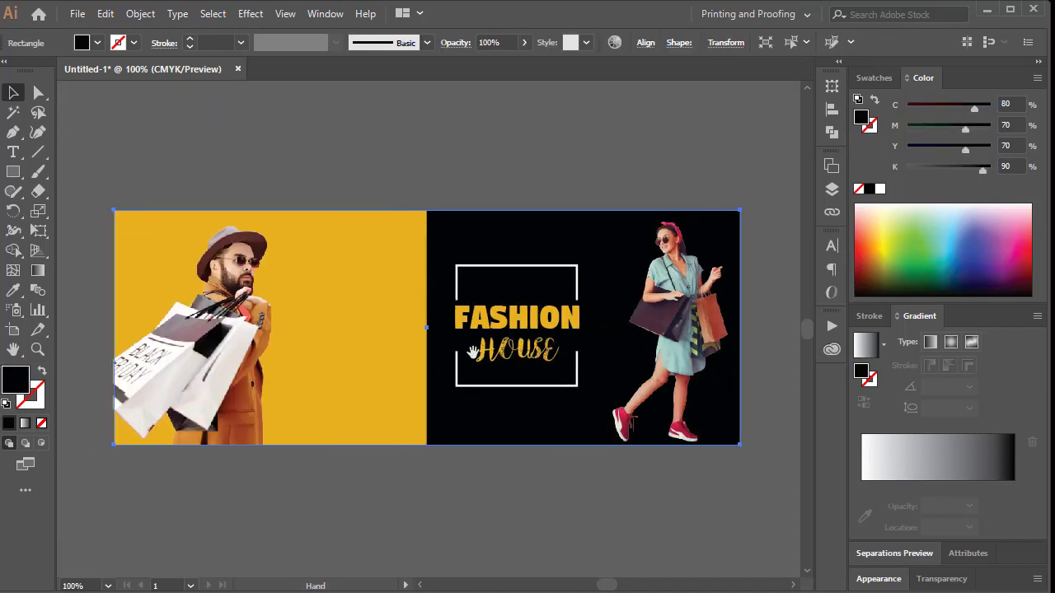
left_click(457, 167)
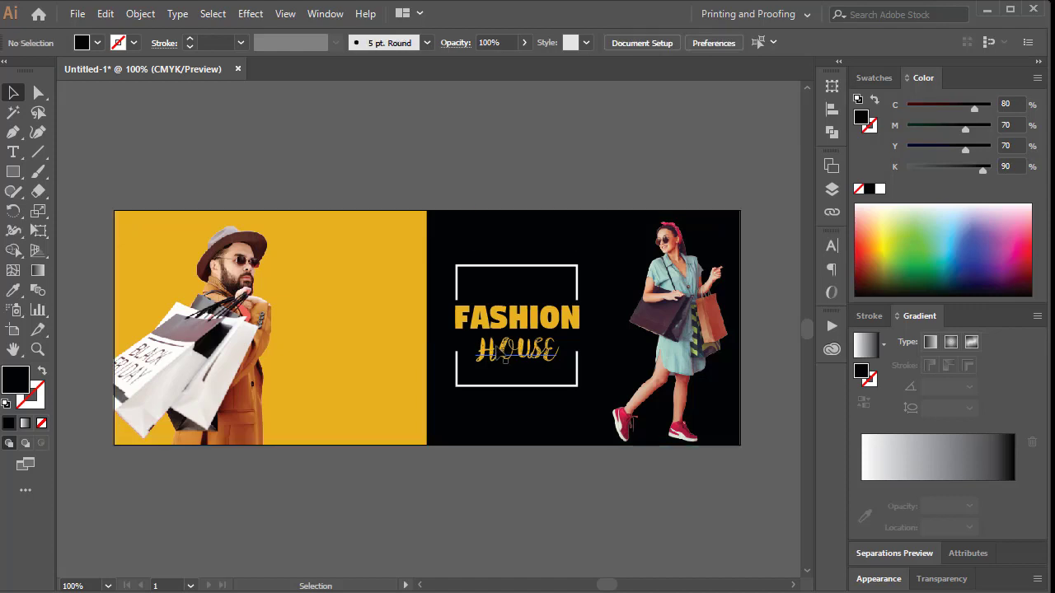
left_click(536, 327)
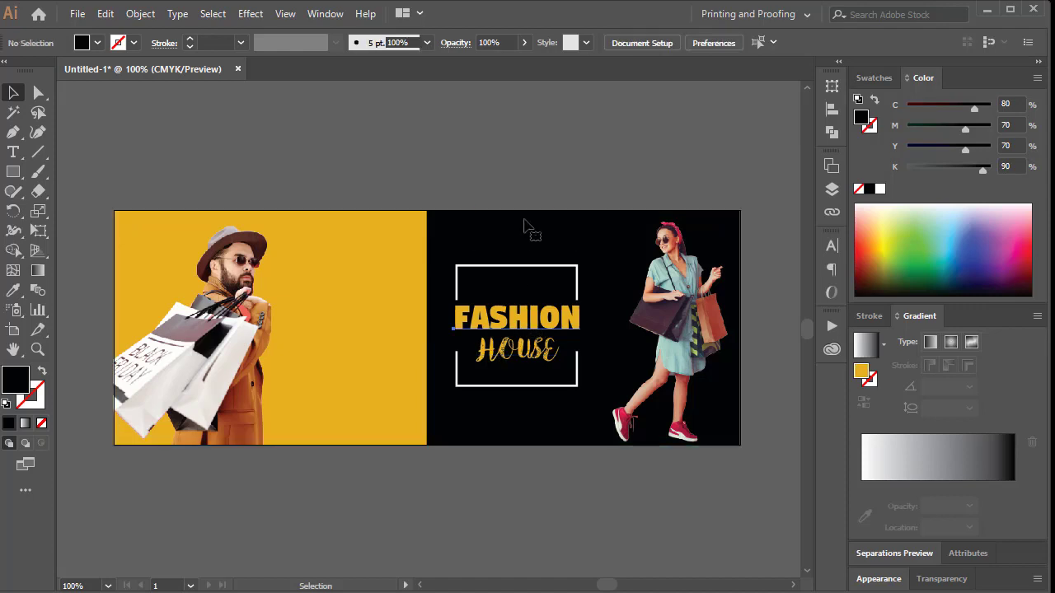
left_click(526, 176)
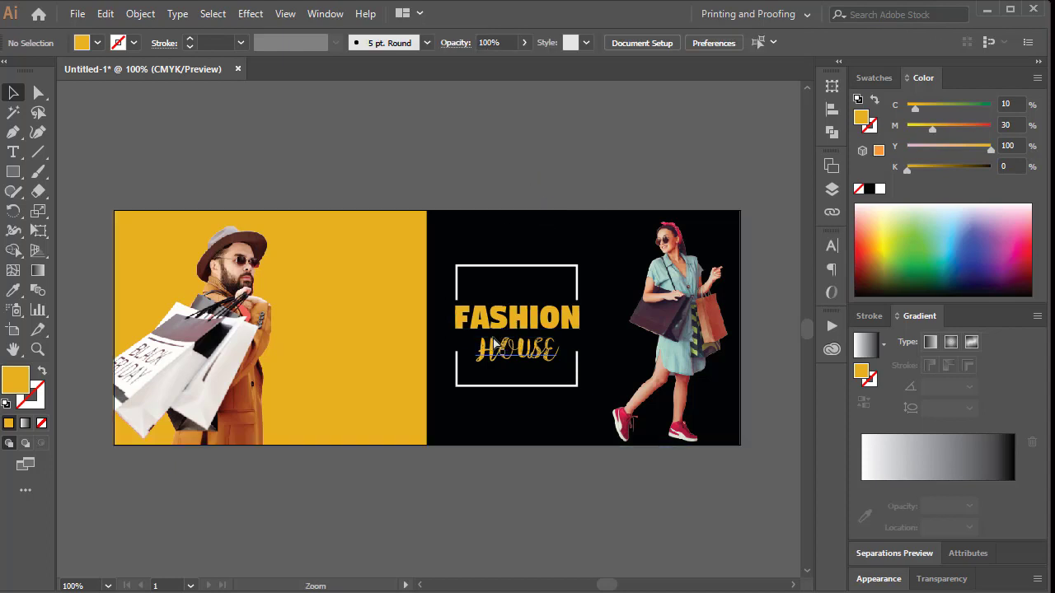
Step: Shrink the white frame evenly about its center so the FASHION text slightly overhangs both sides
key("ctrl+plus")
left_click_drag(486, 354, 523, 335)
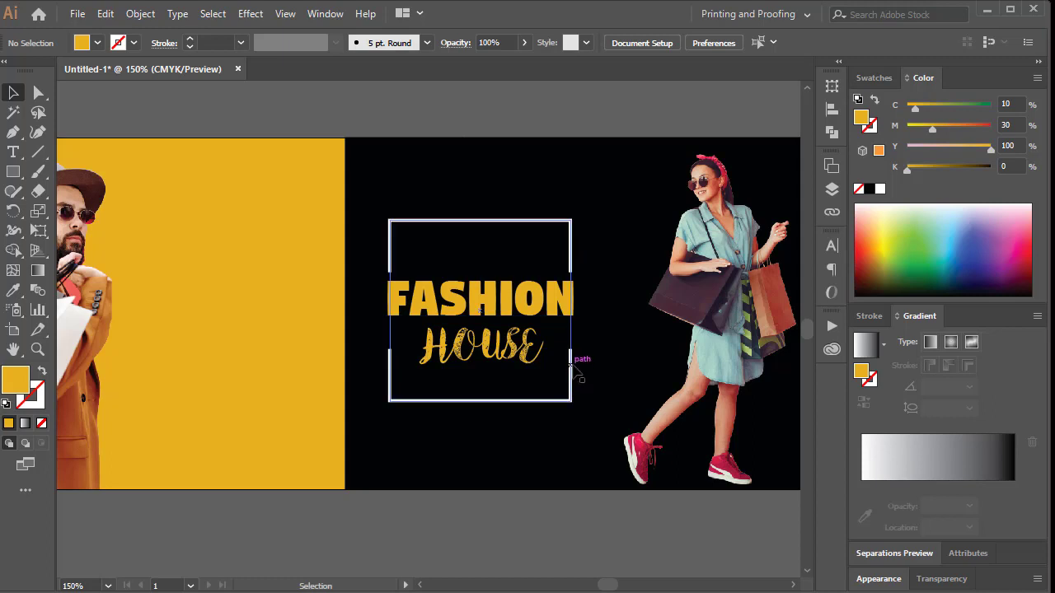
left_click(568, 320)
left_click_drag(571, 310, 563, 309)
left_click(582, 102)
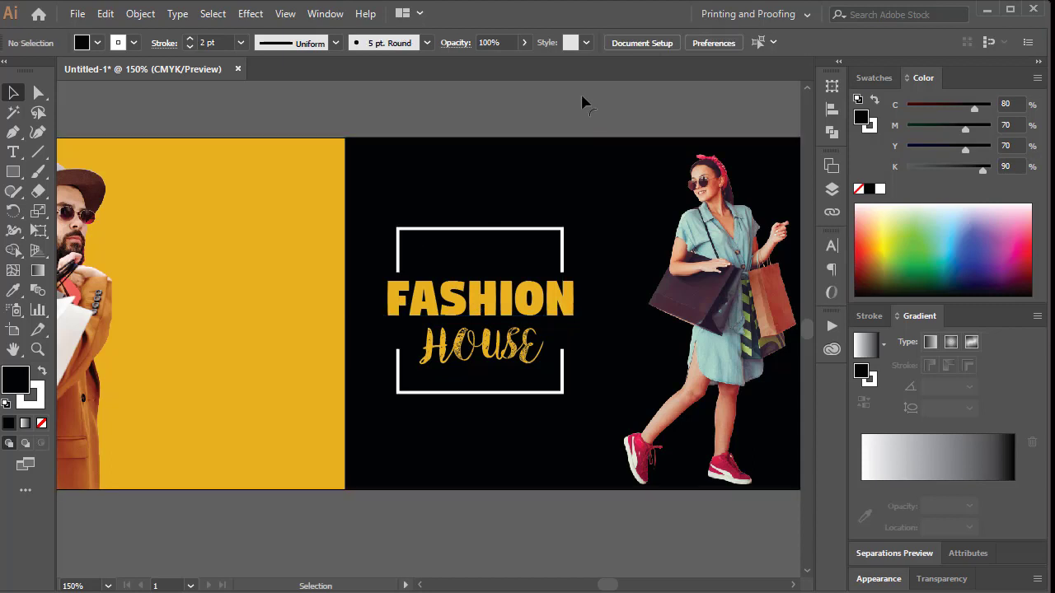
Step: Draw a wide rectangle on the yellow half beside the man's face, with no fill and a 2 pt white stroke
left_click_drag(376, 238, 440, 247)
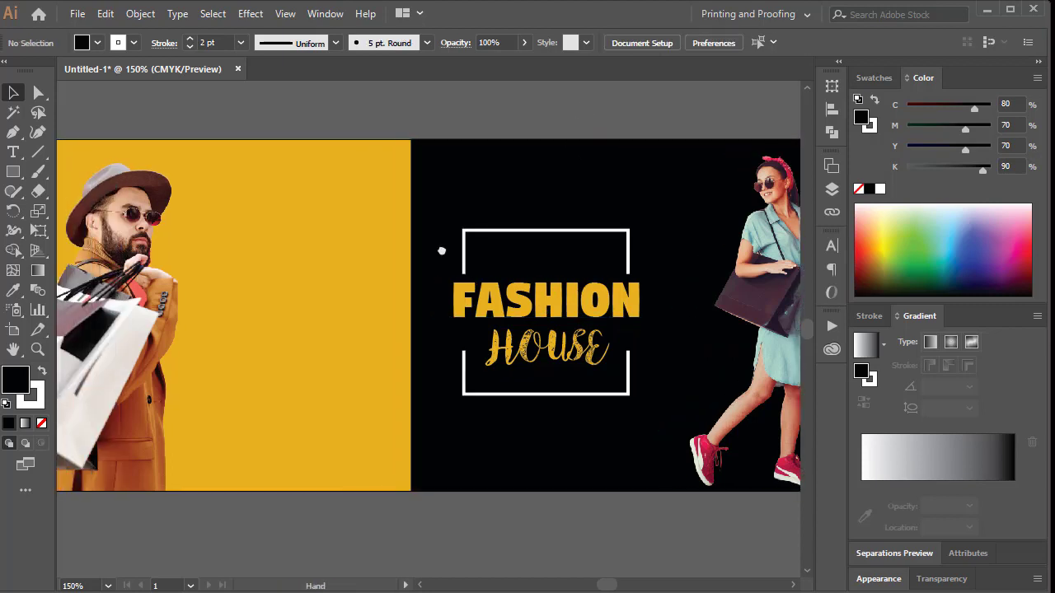
left_click(14, 172)
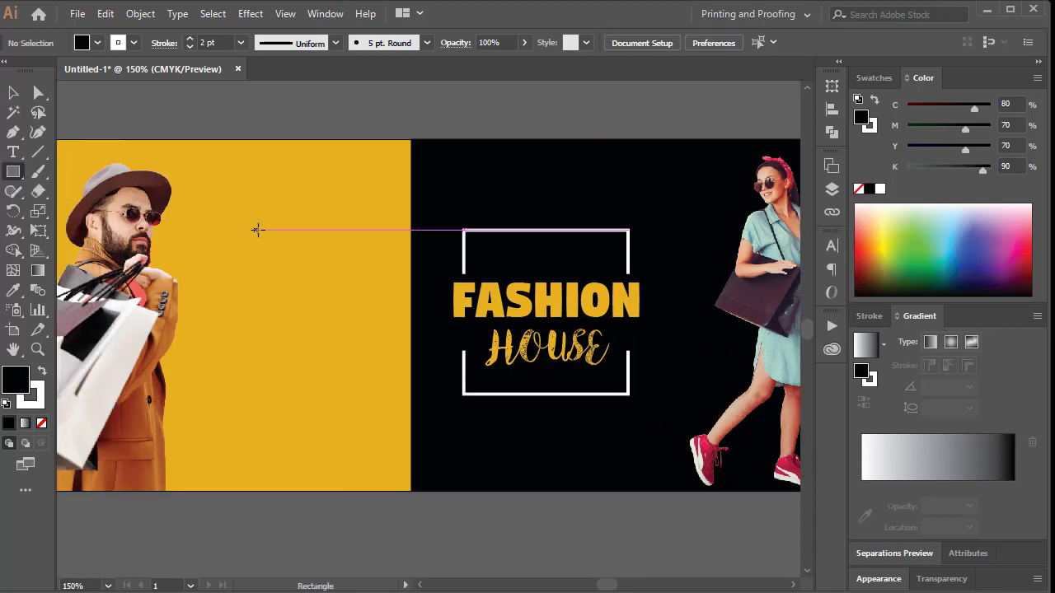
left_click_drag(219, 211, 350, 257)
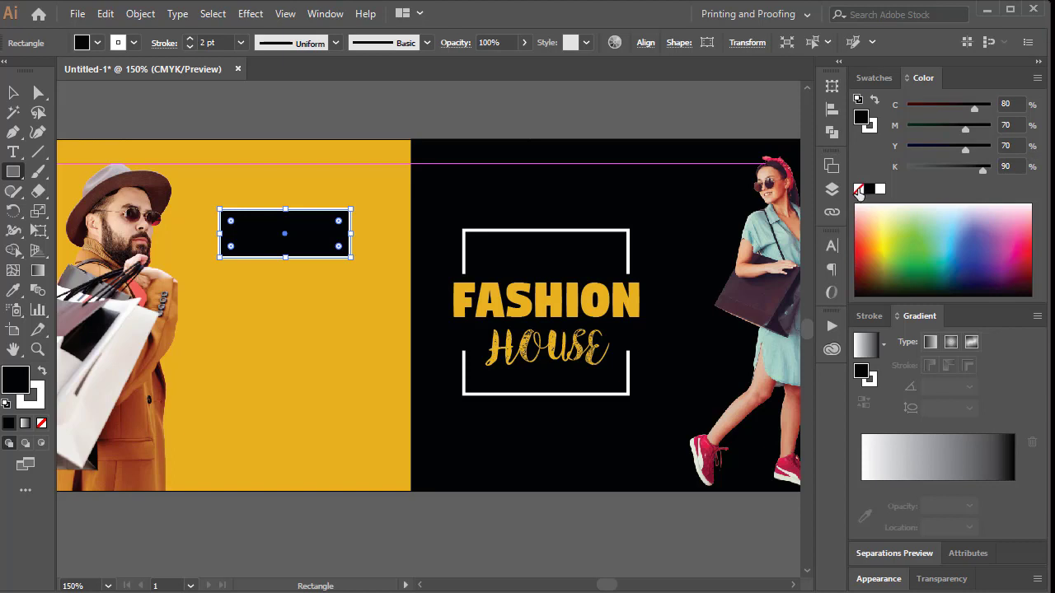
left_click(858, 190)
left_click(14, 92)
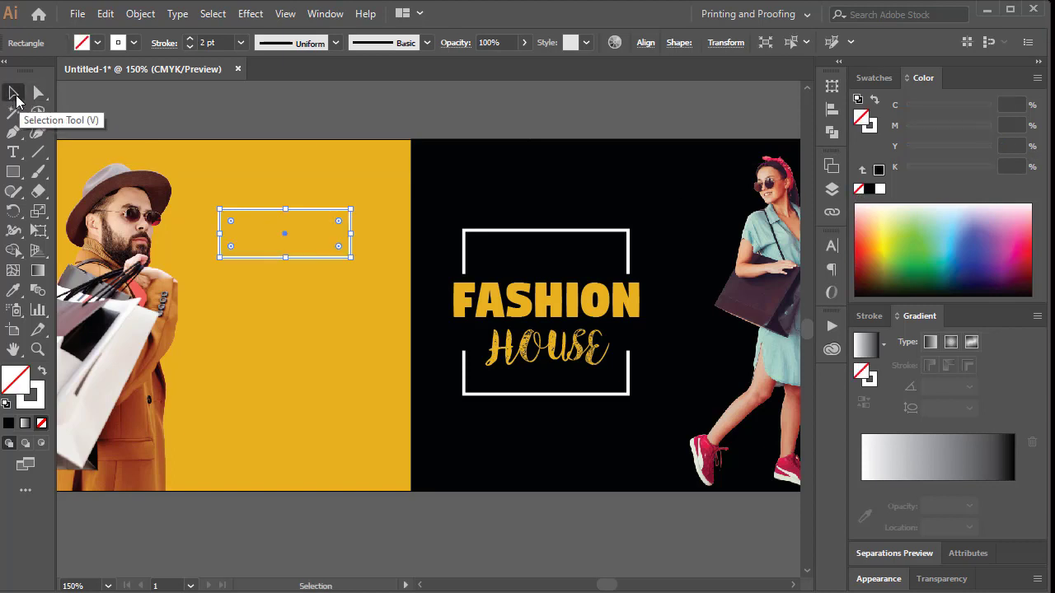
key("ctrl+shift+a")
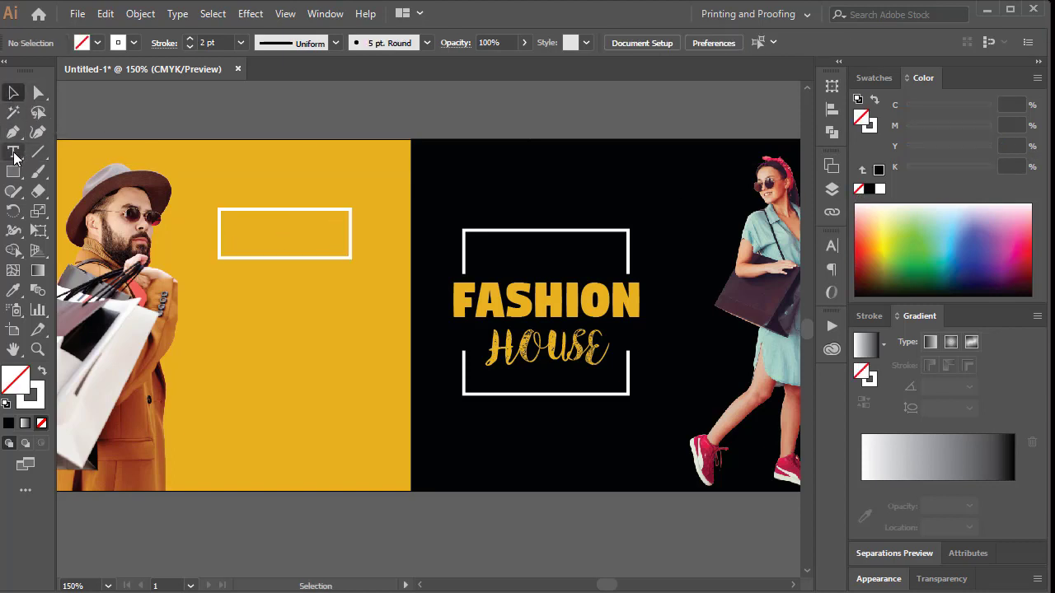
Step: Add the text "SHOP NOW" in the empty area above the yellow half
left_click(15, 155)
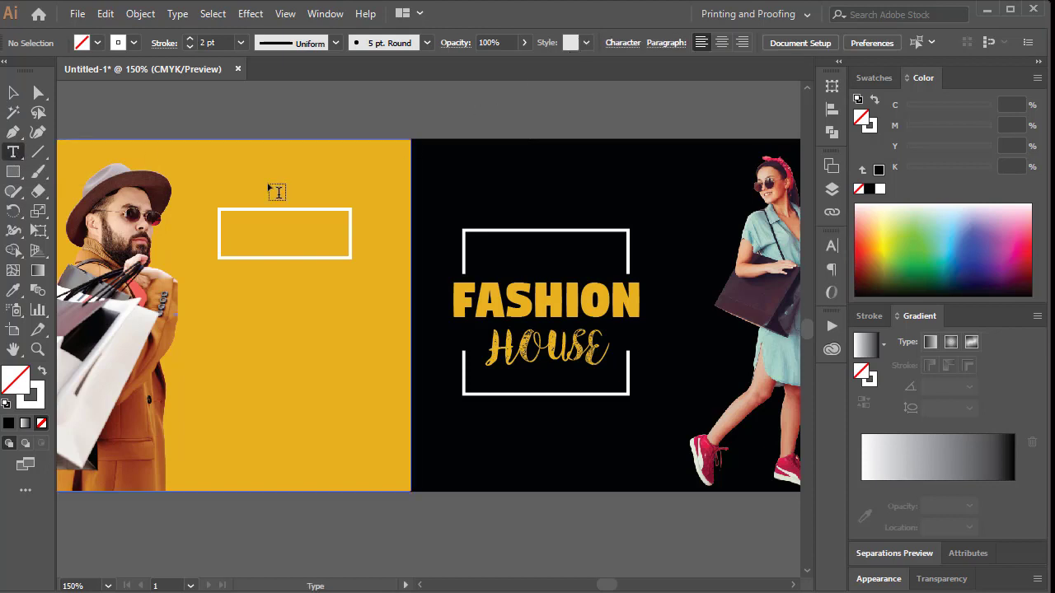
left_click(273, 113)
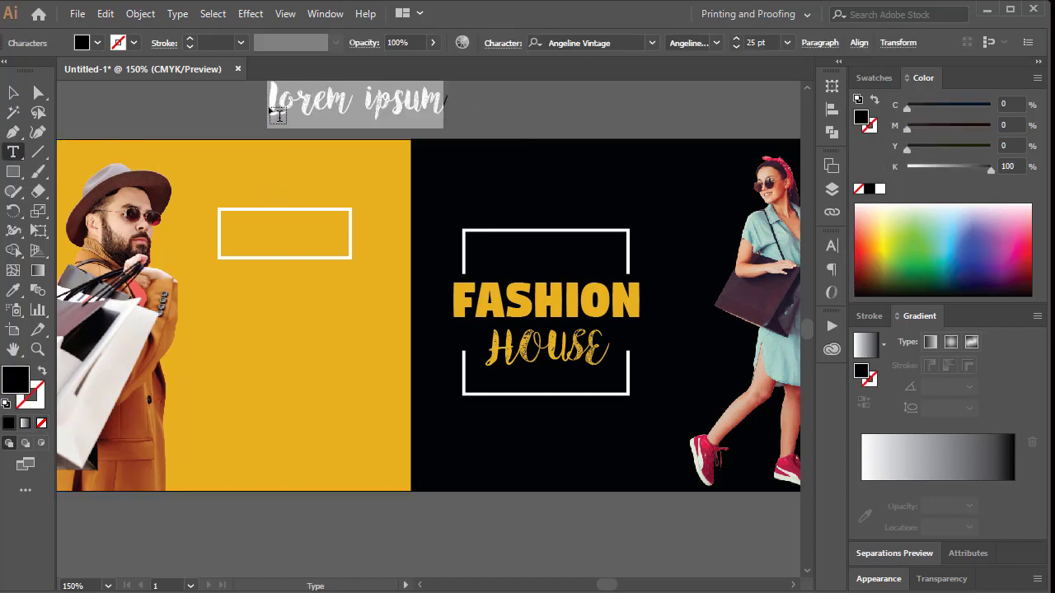
type("SHOPE")
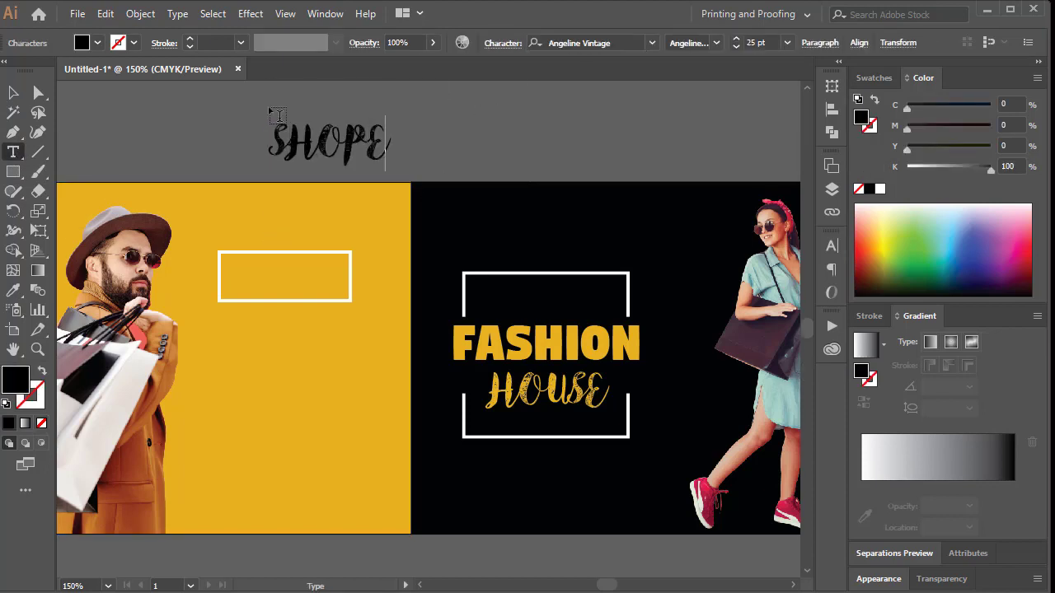
key("BackSpace")
type("NOW")
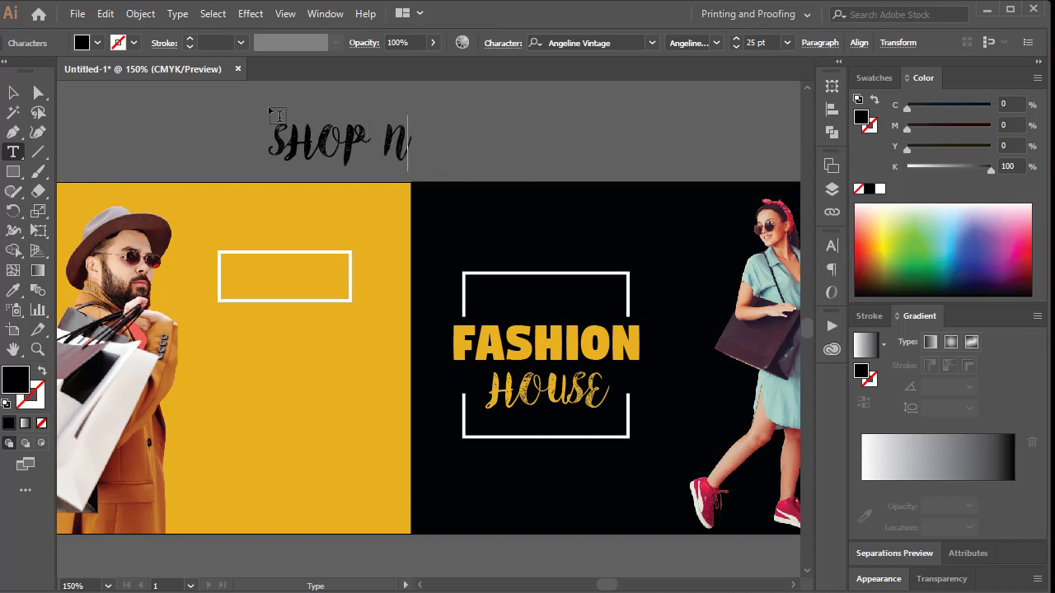
Step: Set the whole SHOP NOW text in the Digitalt font
key("ctrl+shift+Left")
key("ctrl+shift+Left")
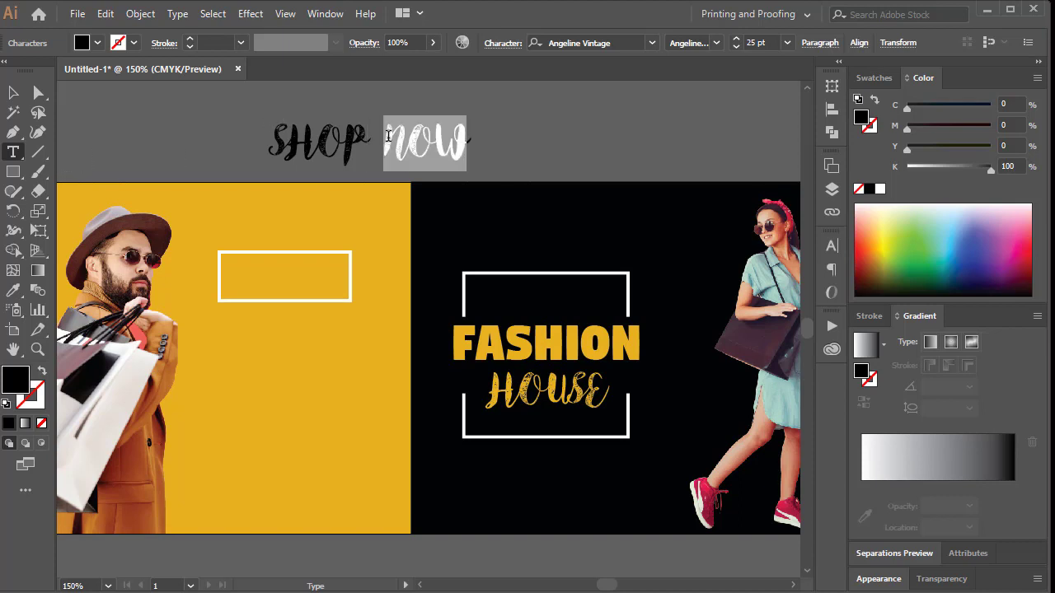
left_click(652, 42)
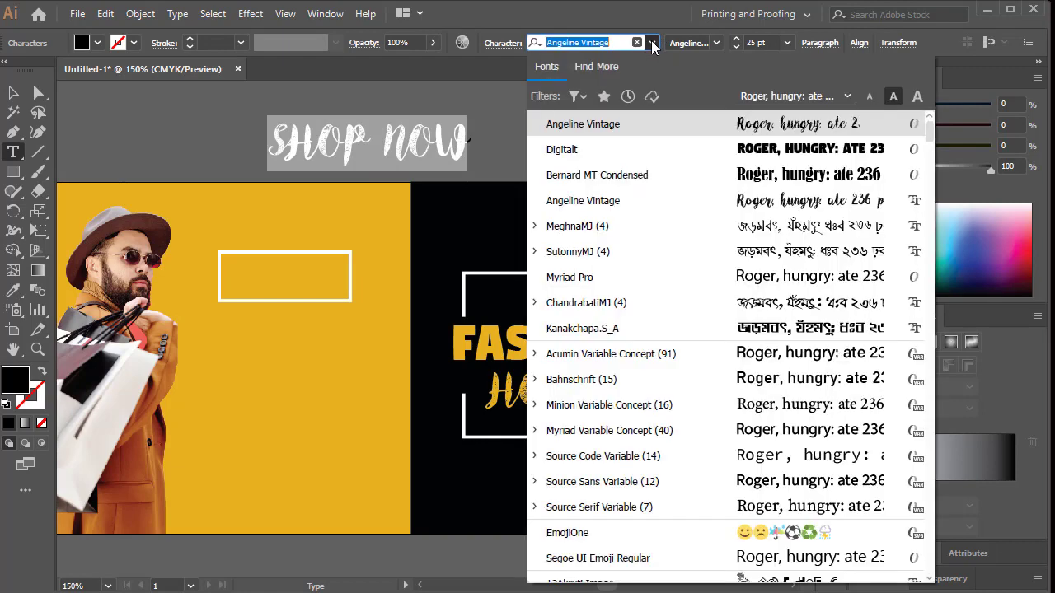
left_click(757, 155)
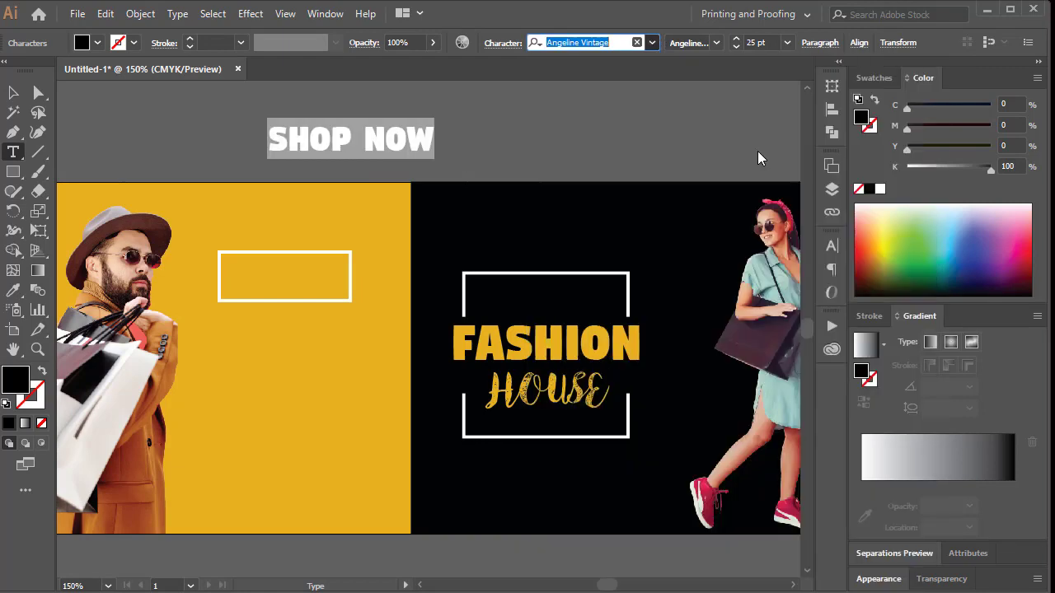
Step: Move the SHOP NOW text onto the white-outlined rectangle and reduce its size to roughly fit the rectangle's width
left_click(10, 91)
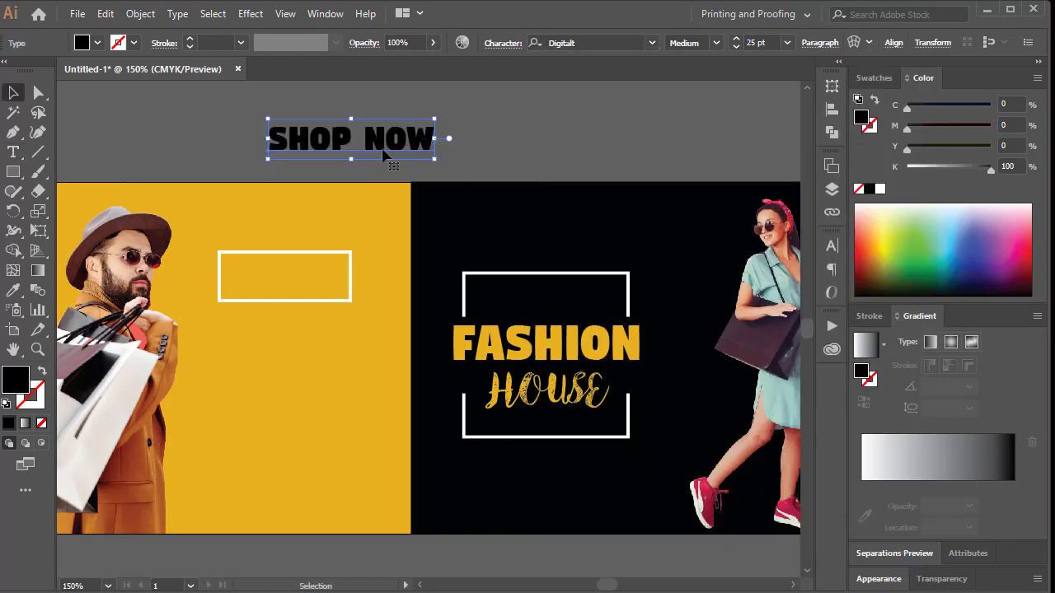
left_click_drag(410, 145, 365, 282)
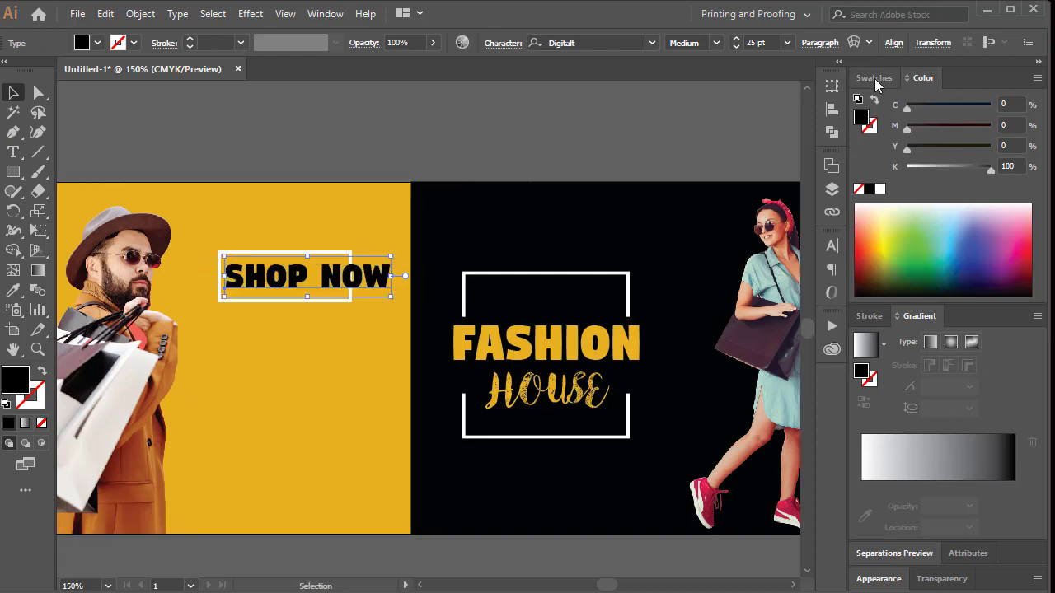
left_click(735, 47)
left_click(736, 47)
left_click(736, 47)
left_click(736, 47)
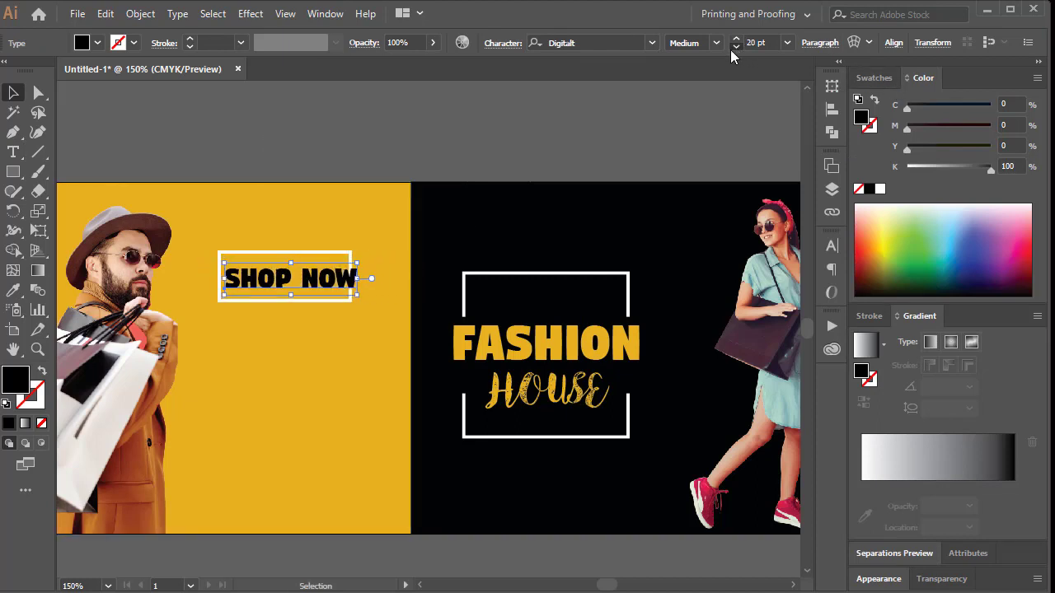
left_click(736, 47)
left_click(736, 47)
left_click(337, 277)
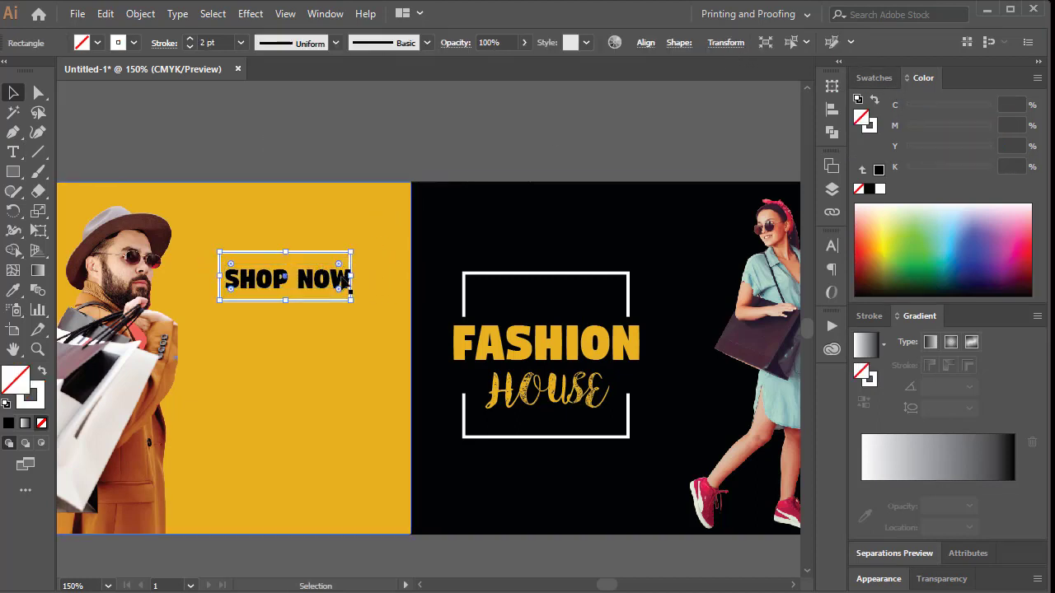
Step: Widen and slightly flatten the white-outlined rectangle, and adjust its position and the SHOP NOW text so the text sits centred inside it
left_click_drag(352, 277, 366, 278)
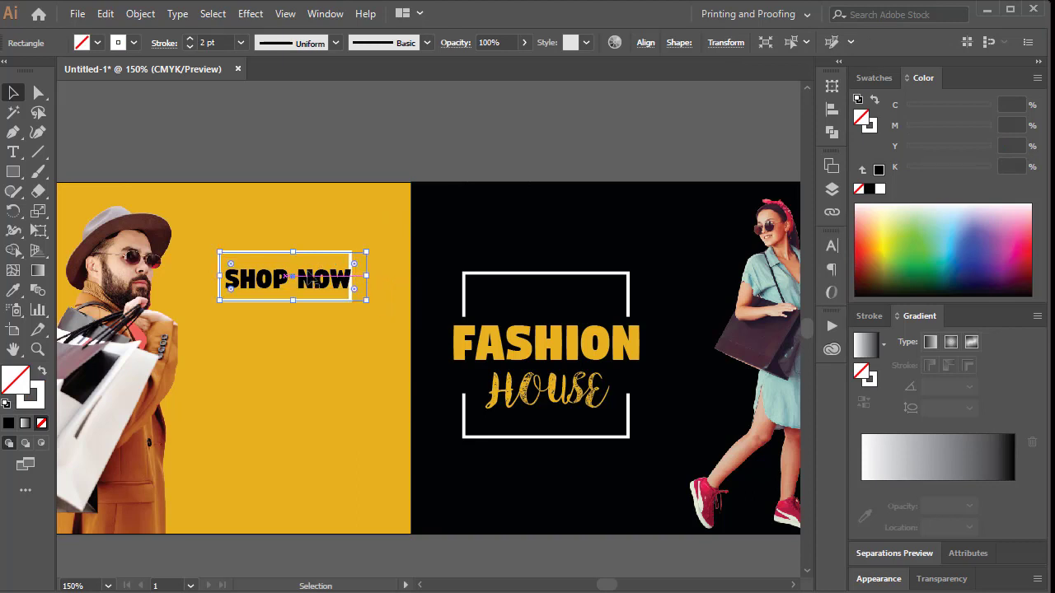
left_click_drag(292, 254, 291, 257)
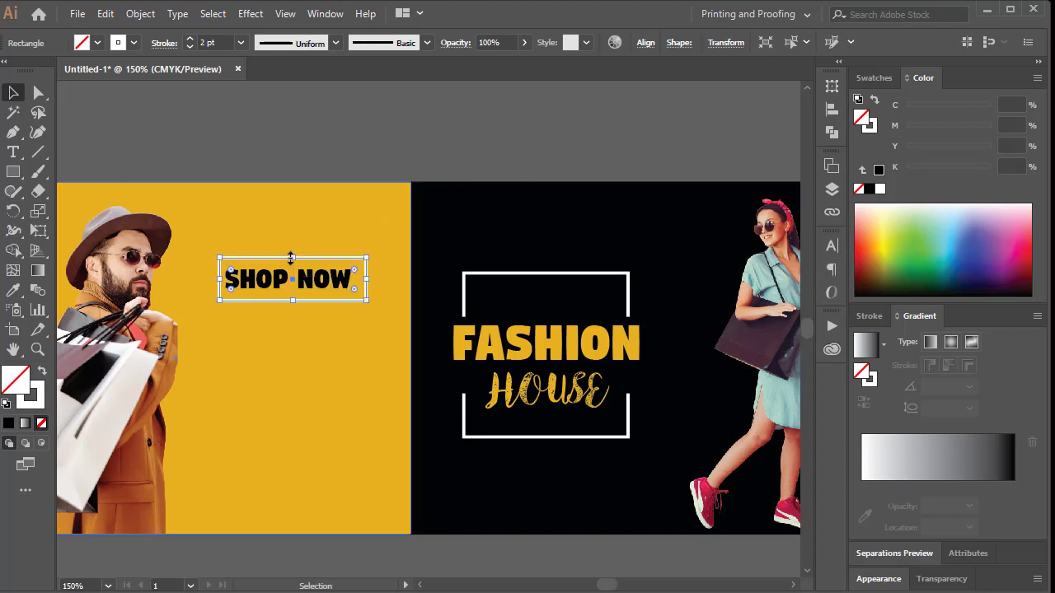
key("Left")
key("Left")
key("Up")
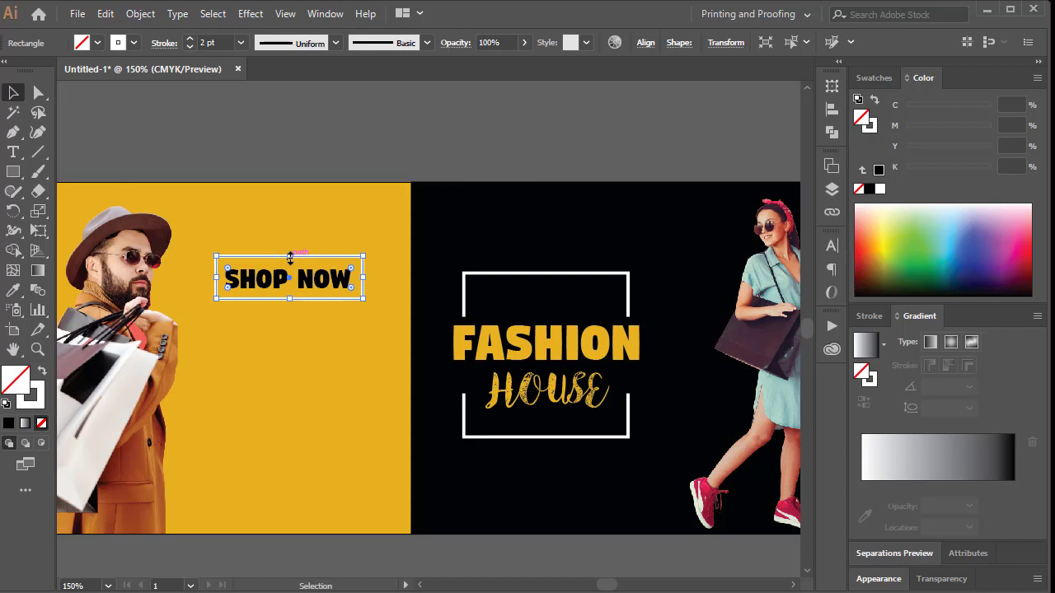
left_click(310, 121)
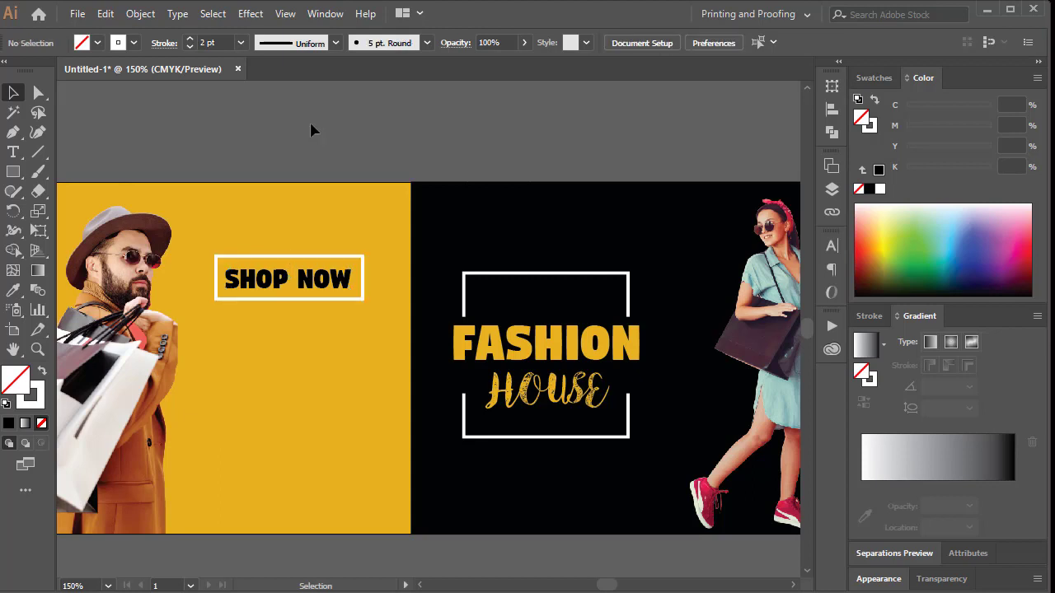
left_click(301, 287)
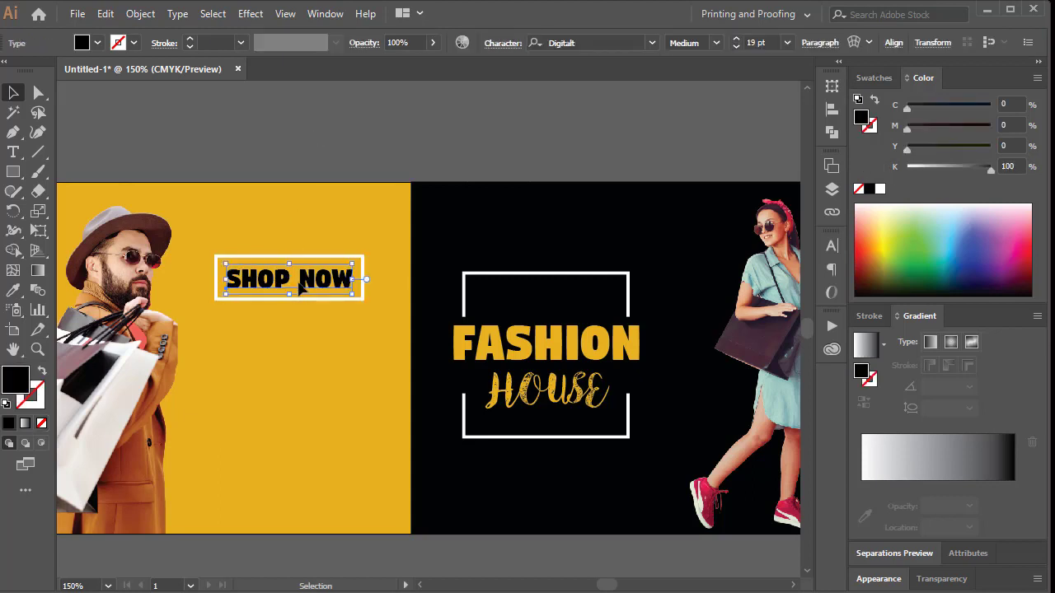
left_click(89, 137)
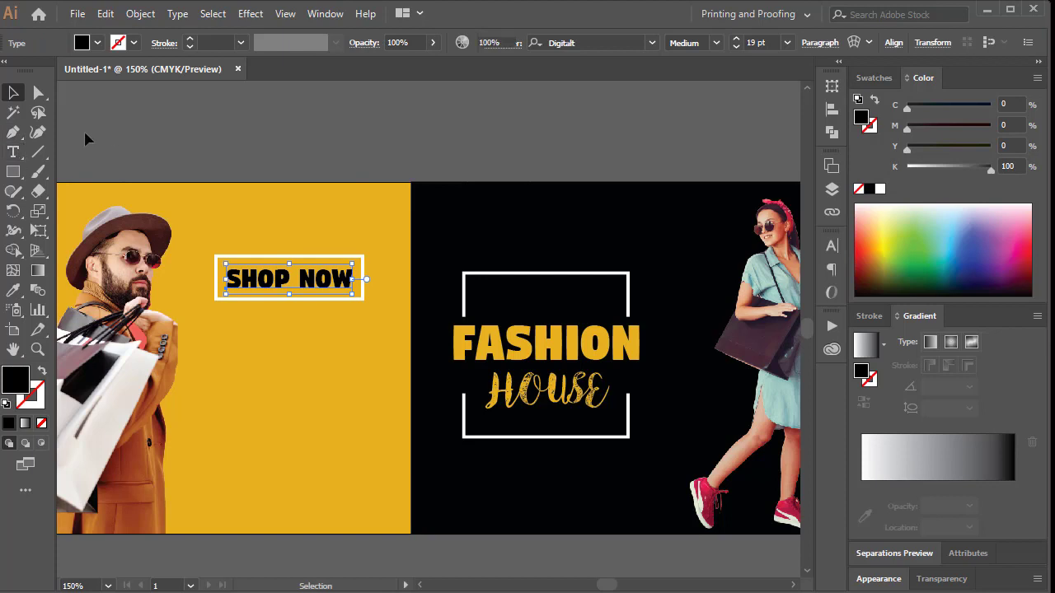
left_click(14, 152)
left_click(228, 145)
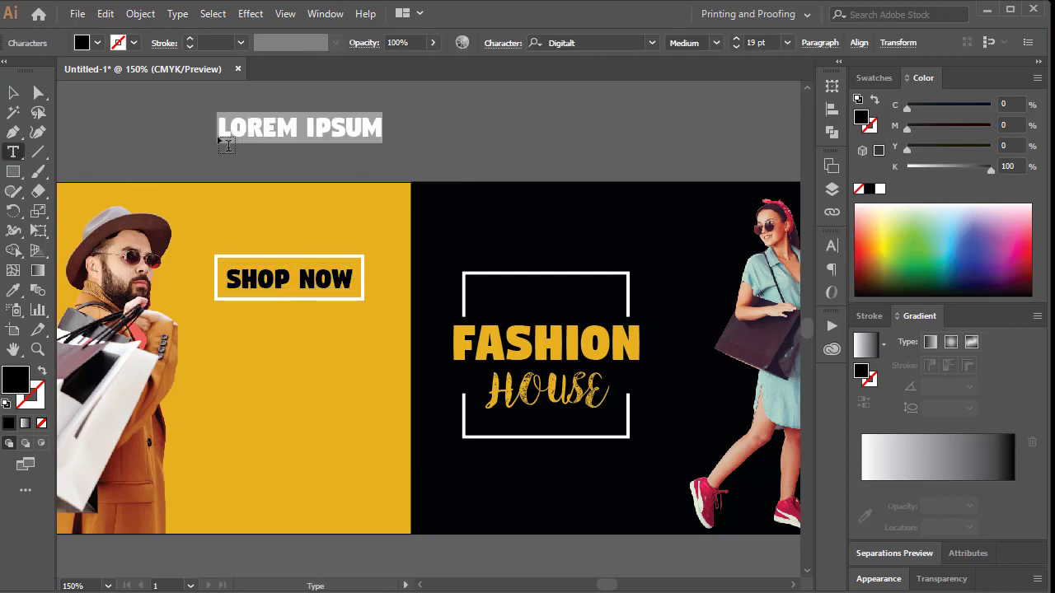
type("www")
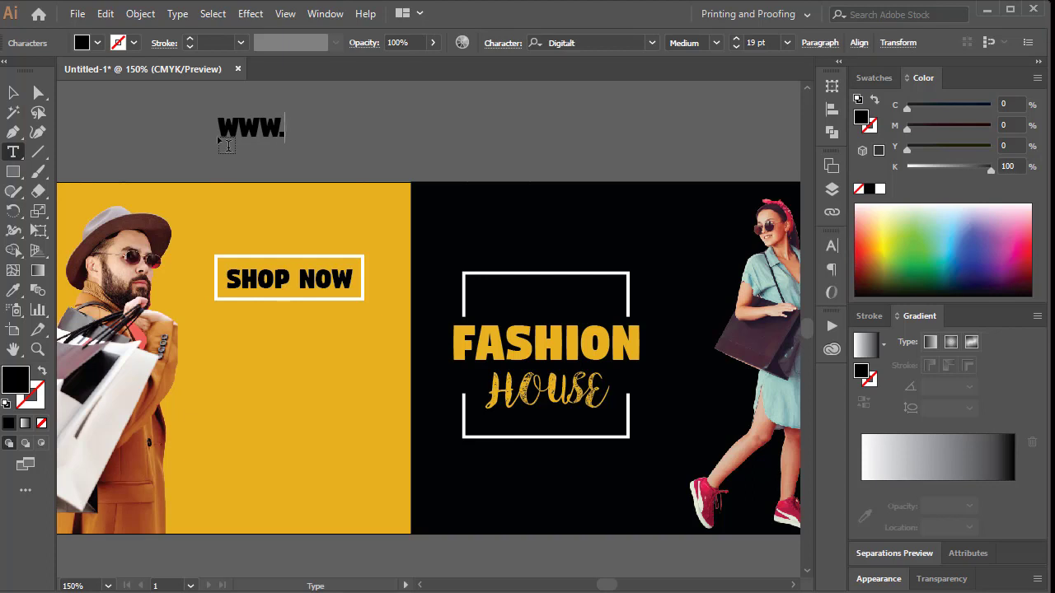
type(".fashion")
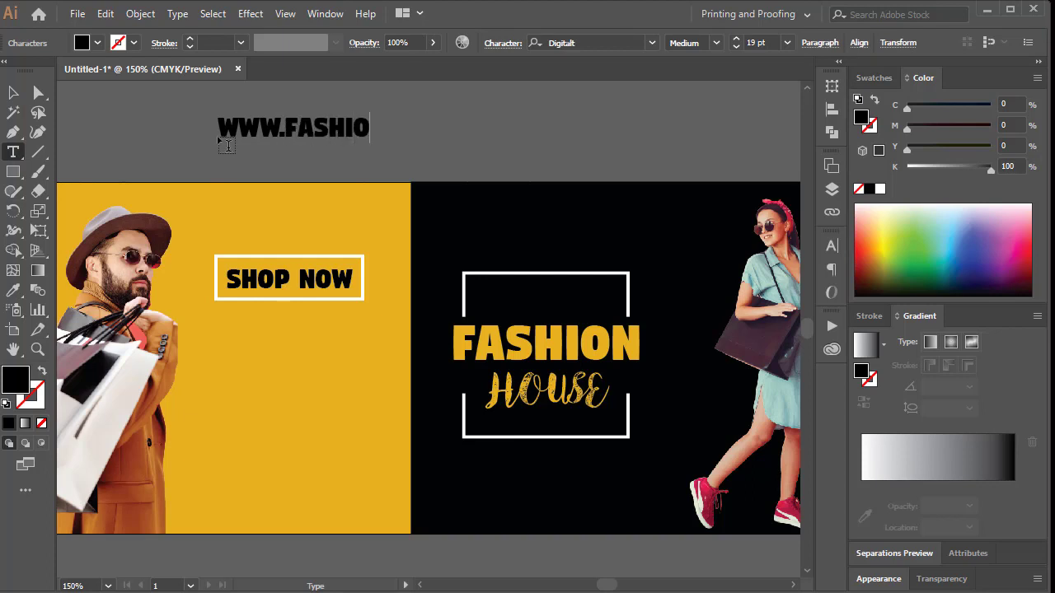
type("house.")
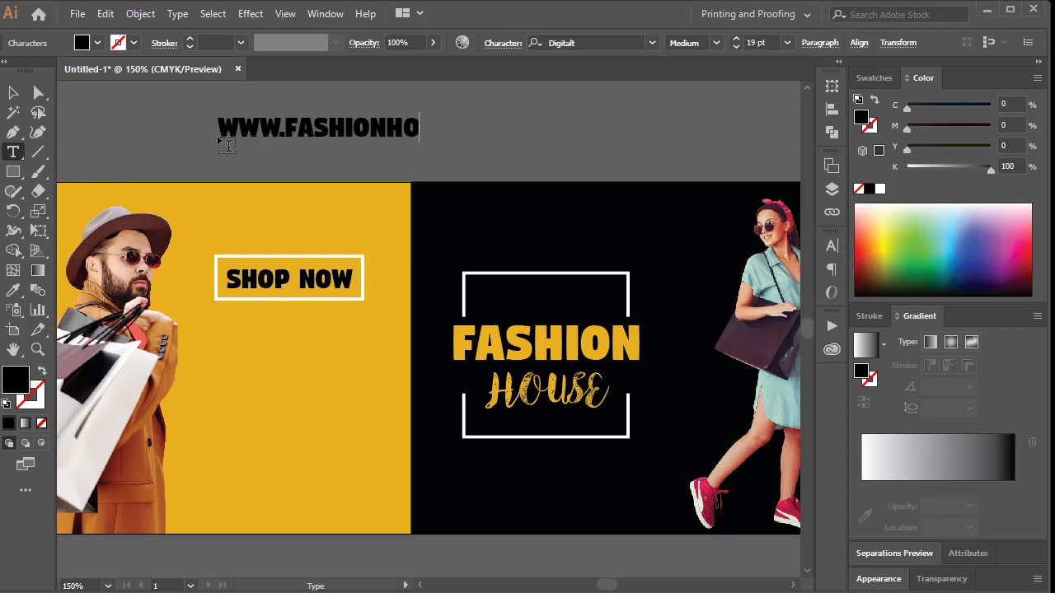
type("com")
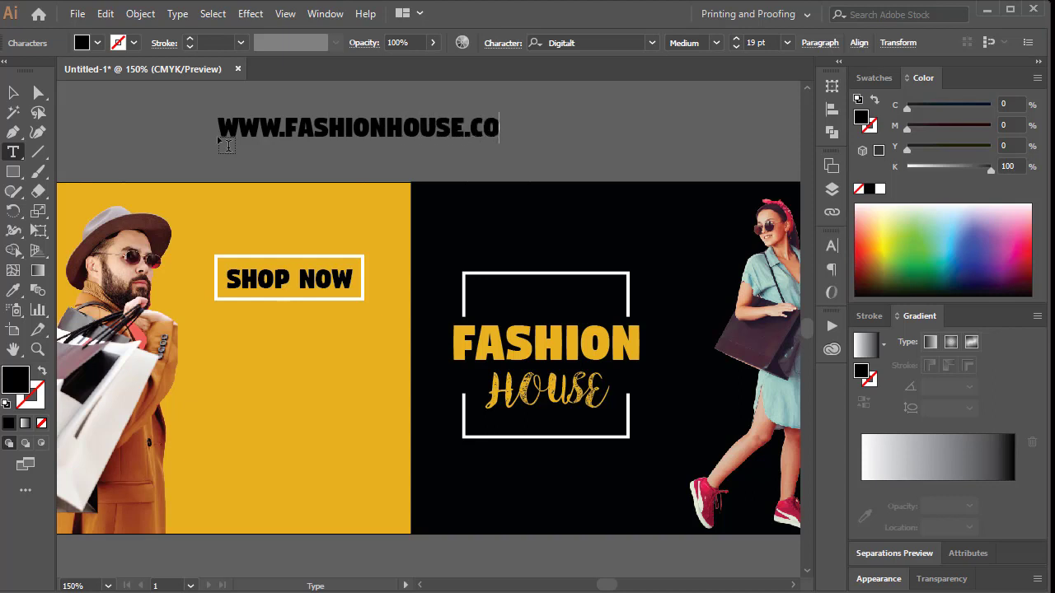
Step: Set the whole web address text in the Acumin Variable Concept font
triple_click(308, 124)
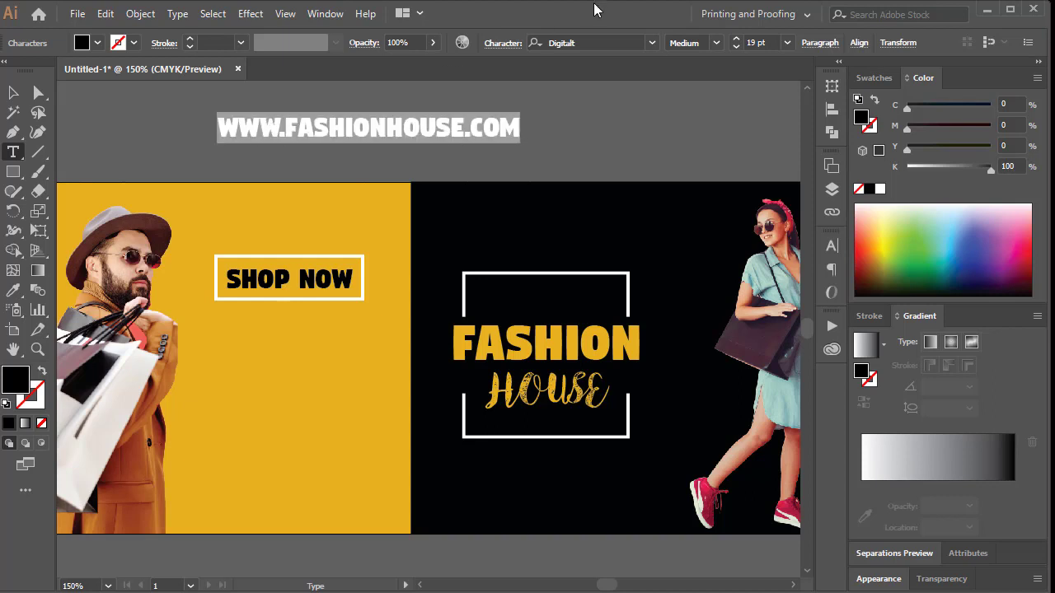
left_click(651, 43)
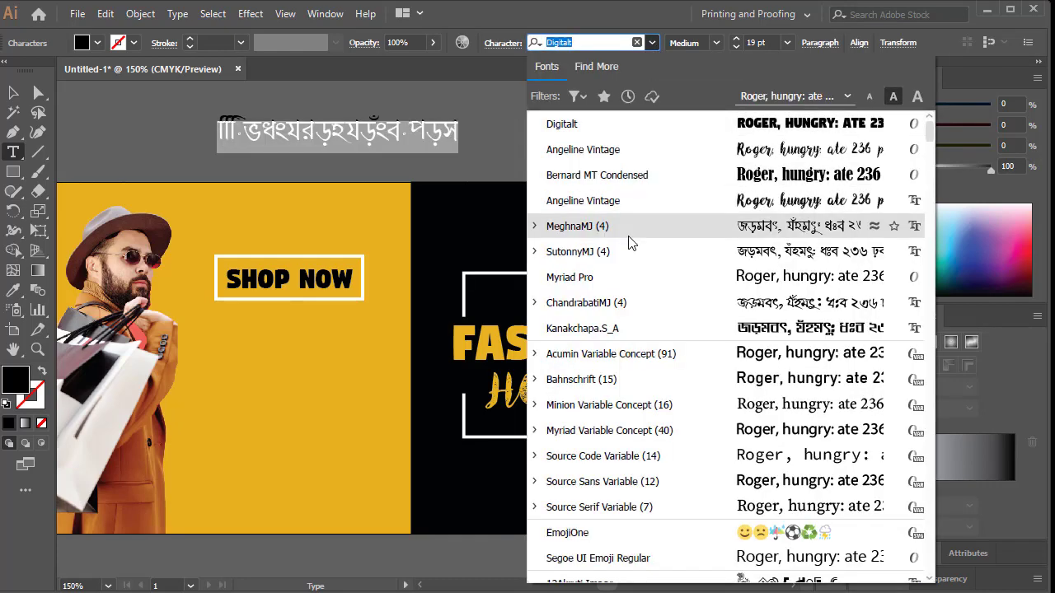
left_click(670, 354)
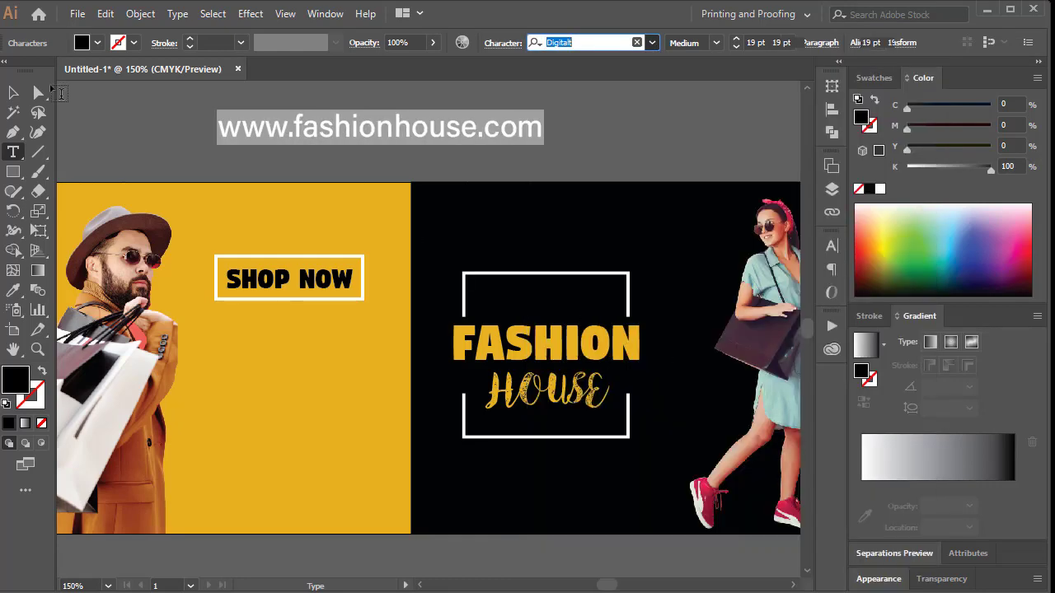
key("Escape")
Step: Shrink the web address to about the SHOP NOW box's width and place it centred just beneath the box
left_click_drag(548, 128, 301, 313)
key("Right")
key("Right")
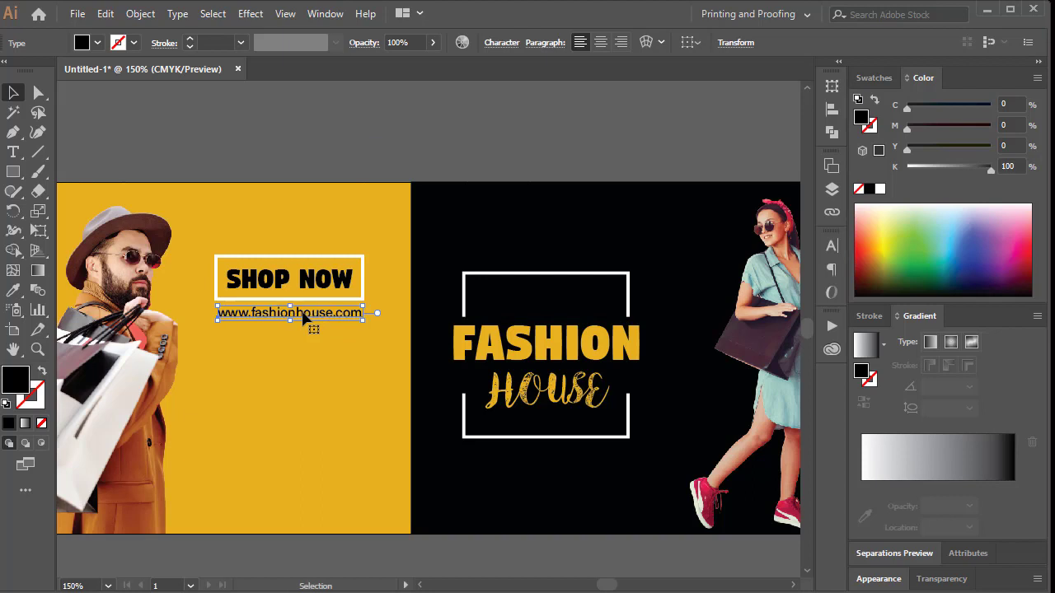
key("Down")
key("Down")
key("Left")
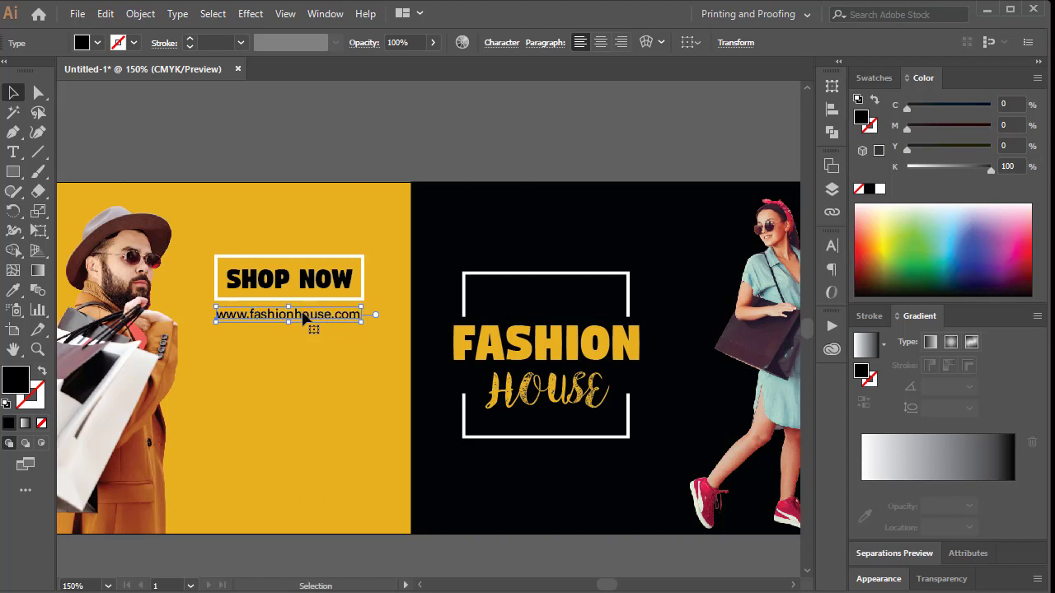
key("Up")
key("Right")
key("Right")
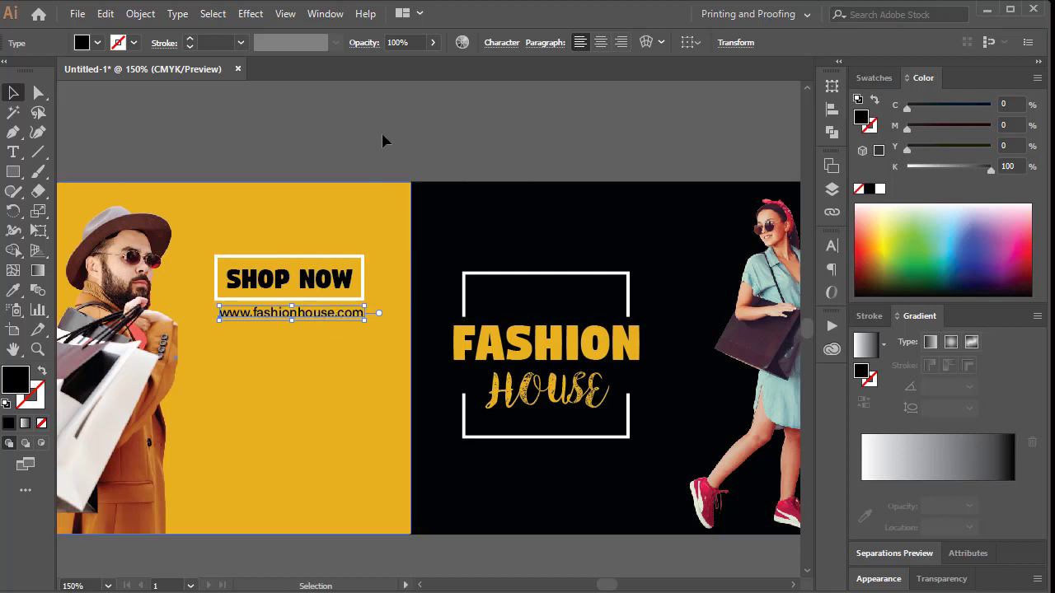
left_click(400, 116)
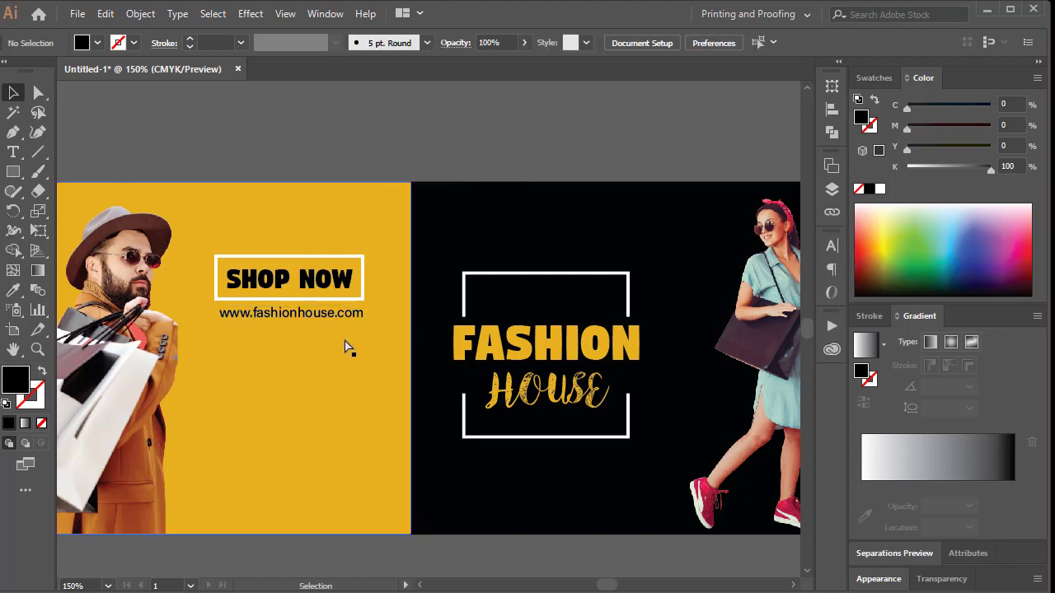
Step: Create a black 10-point star above the yellow half with radius 1 of 0.3472 in and radius 2 of 0.3944 in
right_click(15, 171)
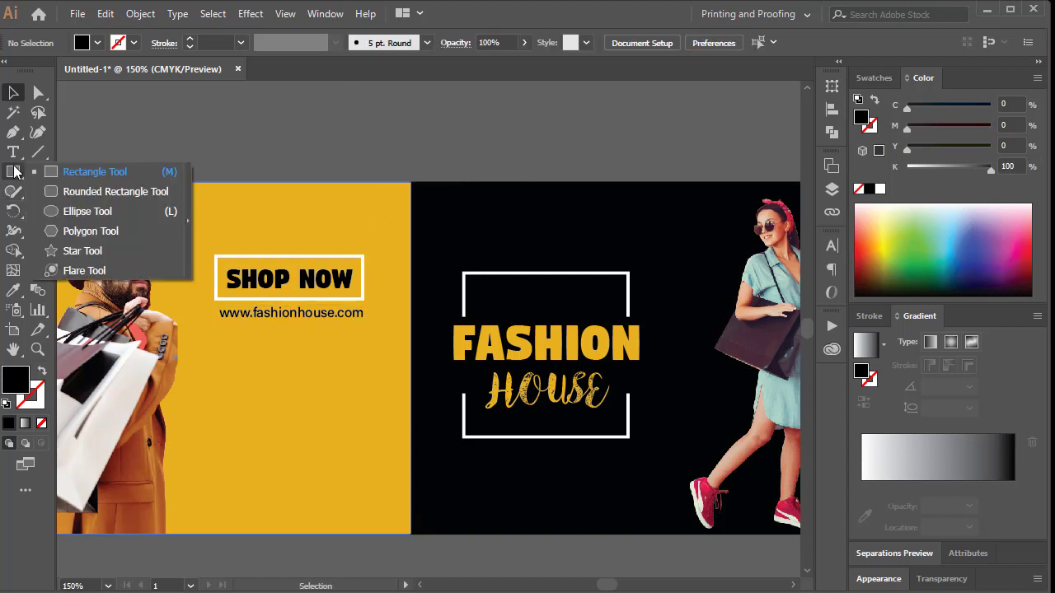
left_click(80, 251)
left_click(288, 130)
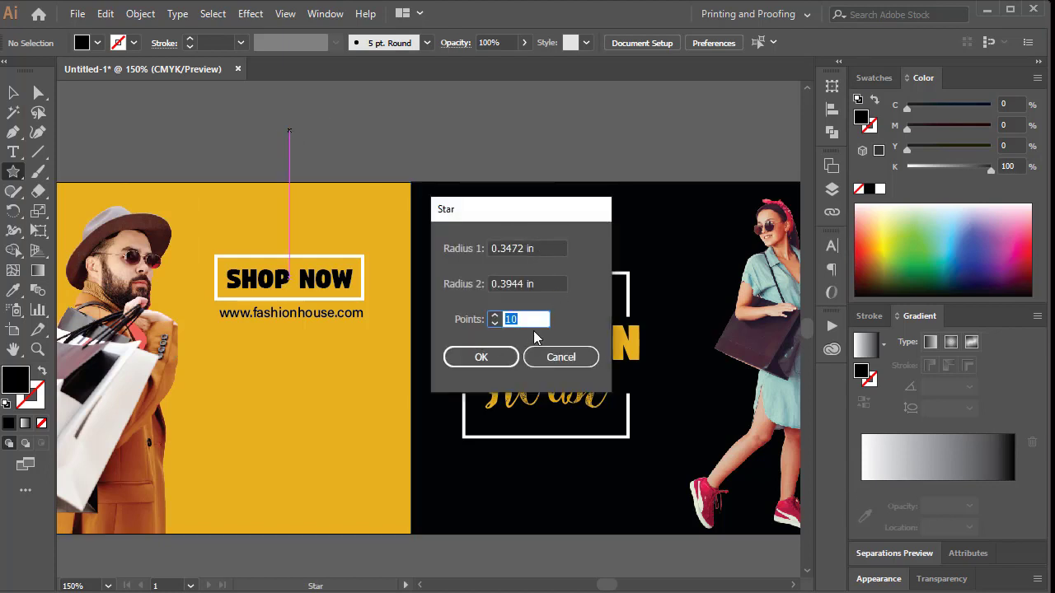
left_click(481, 357)
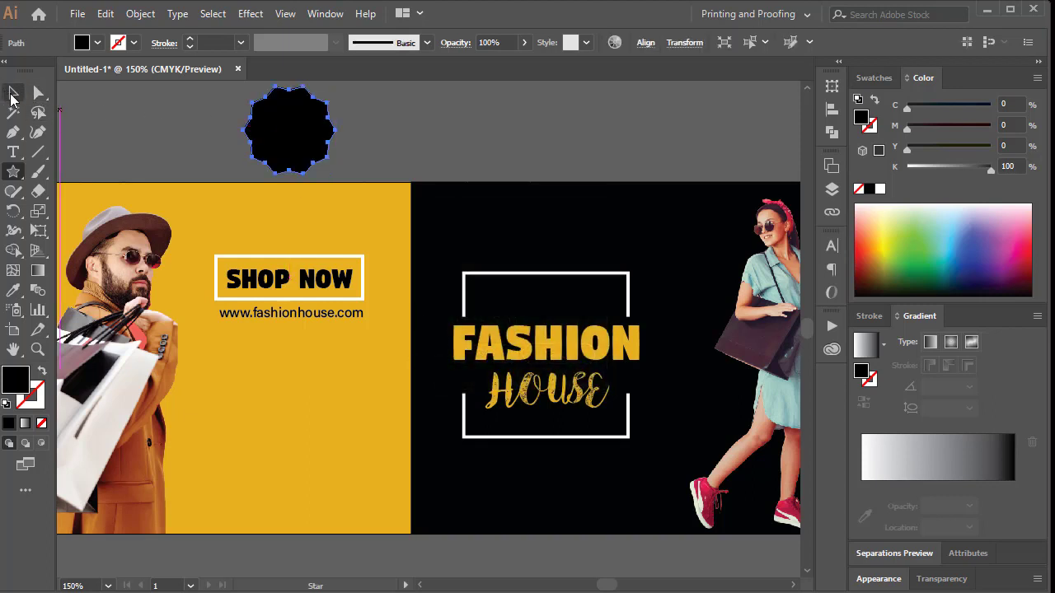
Step: Move the black star onto the yellow half below the web address and enlarge it proportionally to about the SHOP NOW box's width
left_click(12, 99)
left_click_drag(285, 115, 299, 370)
left_click(429, 341)
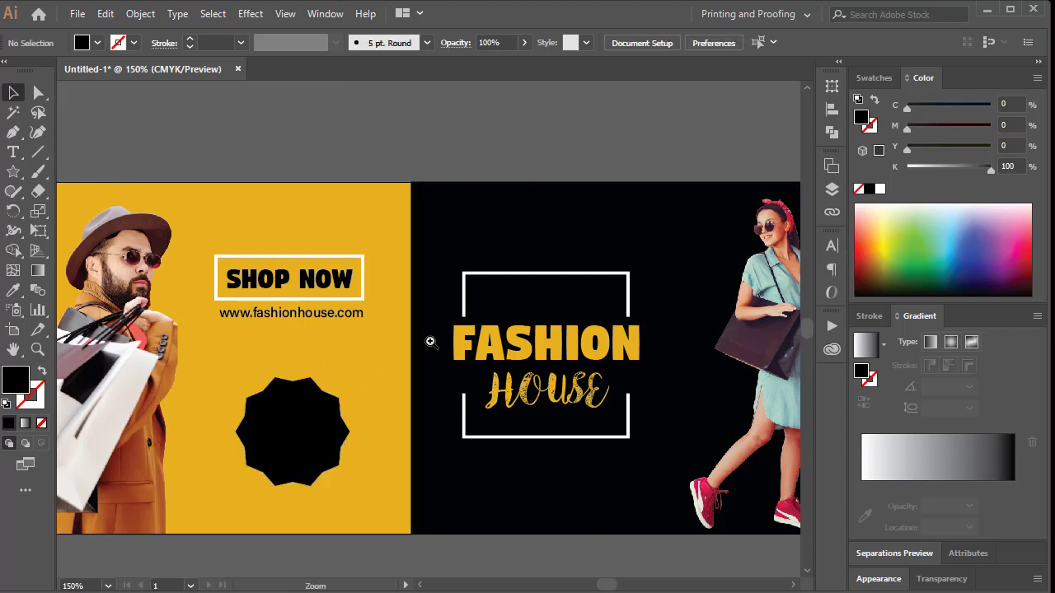
left_click(429, 341)
scroll(287, 325, "down", 2)
left_click(352, 275)
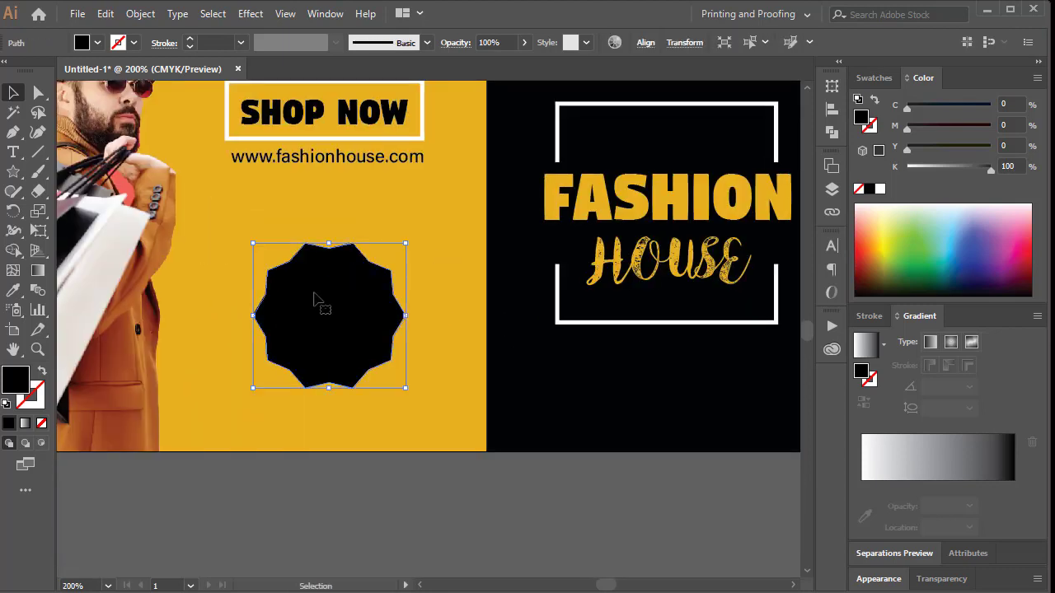
left_click_drag(328, 245, 330, 213)
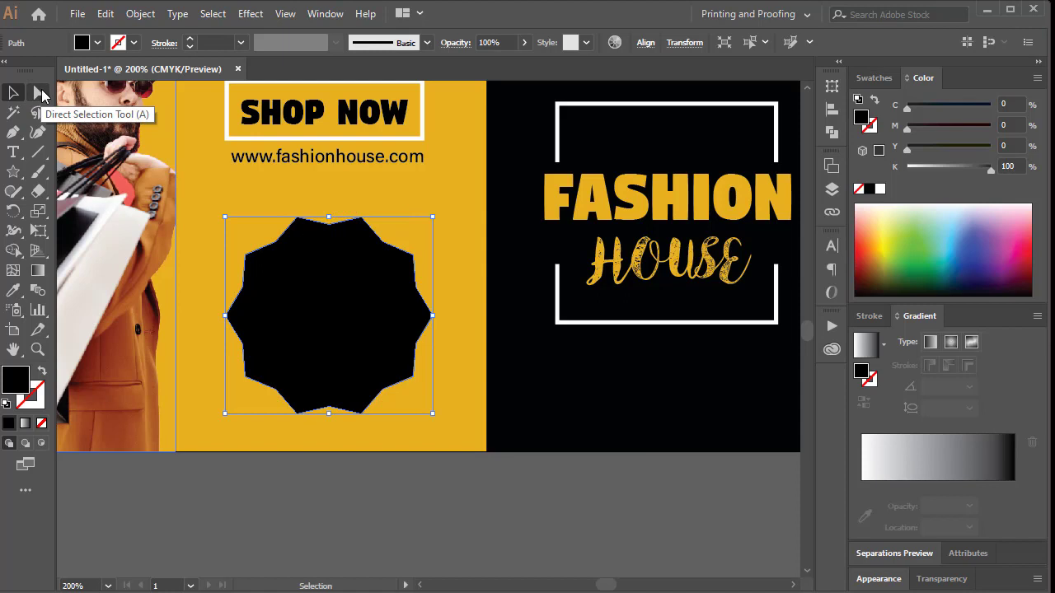
Step: Round all corners of the black star to about 0.18 in to form a wavy-edged badge
left_click(39, 93)
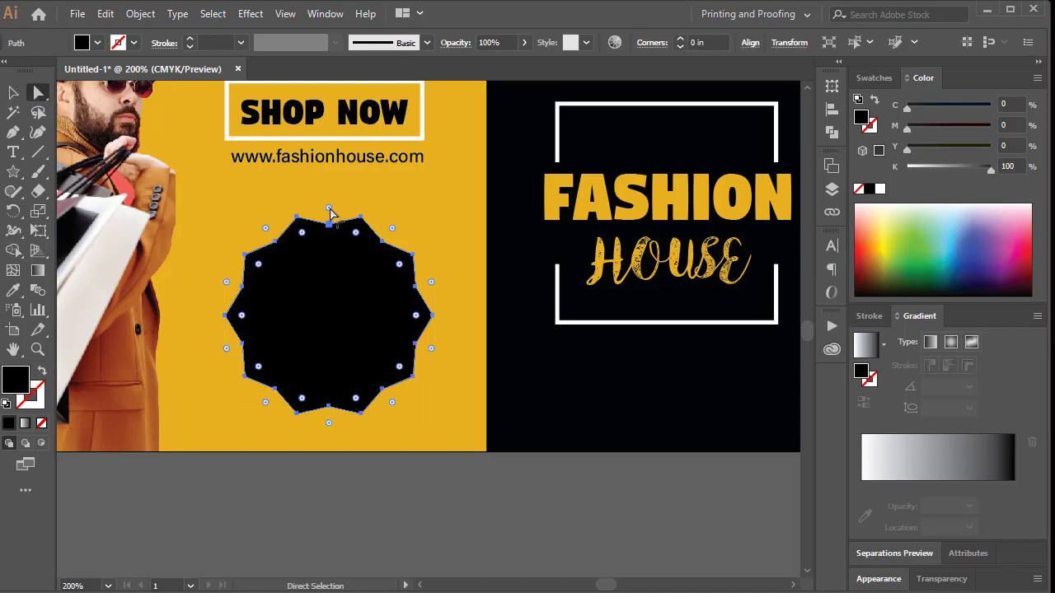
left_click_drag(330, 208, 308, 253)
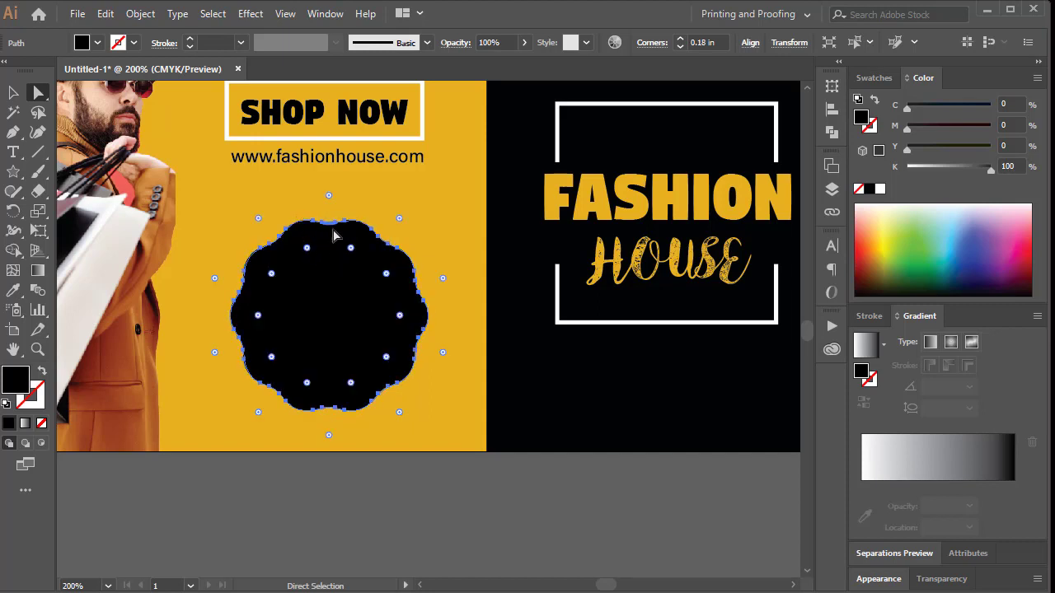
left_click(11, 96)
key("ctrl+shift+a")
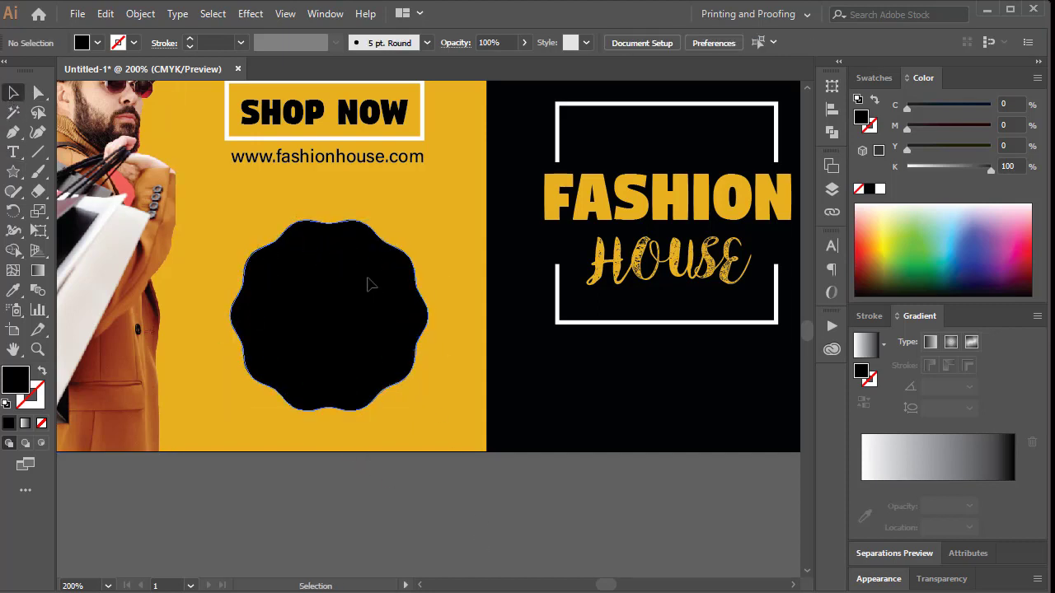
Step: Make a slightly smaller, concentric copy of the black badge and give the copy a 1 pt white stroke
left_click(360, 301)
key("a")
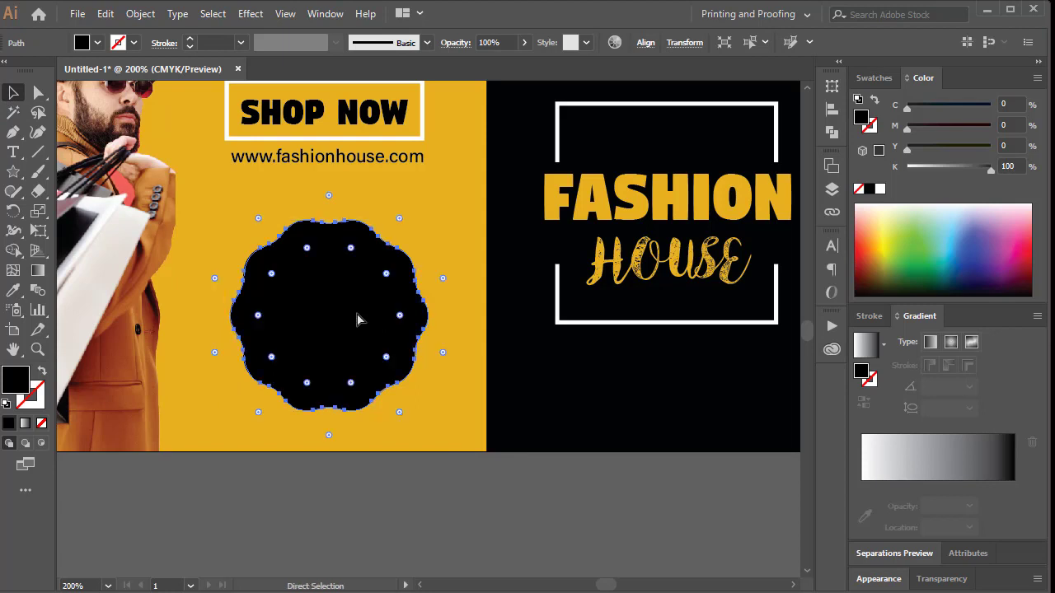
key("v")
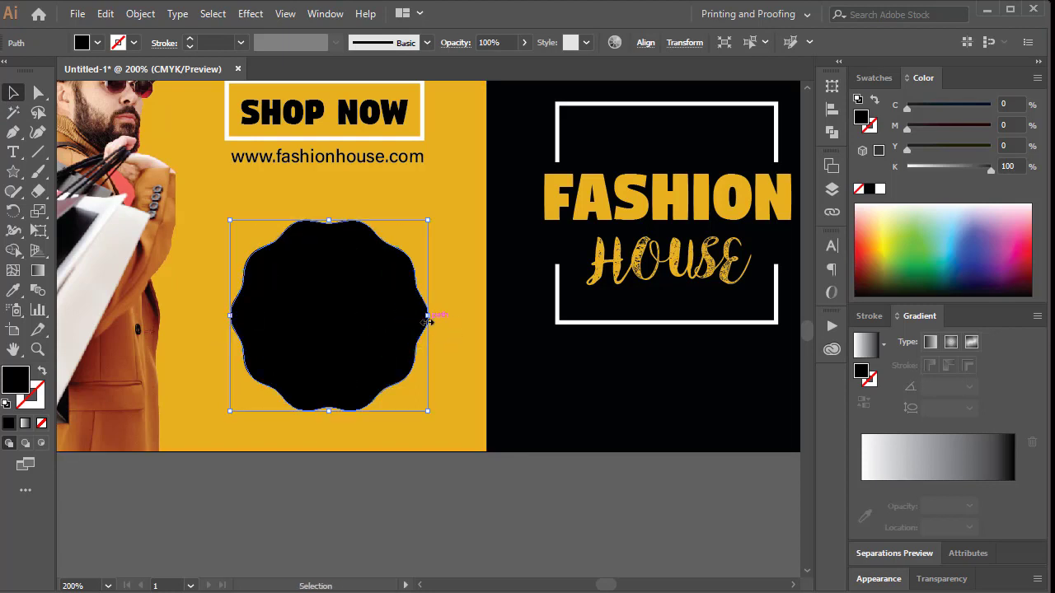
left_click_drag(430, 315, 414, 325)
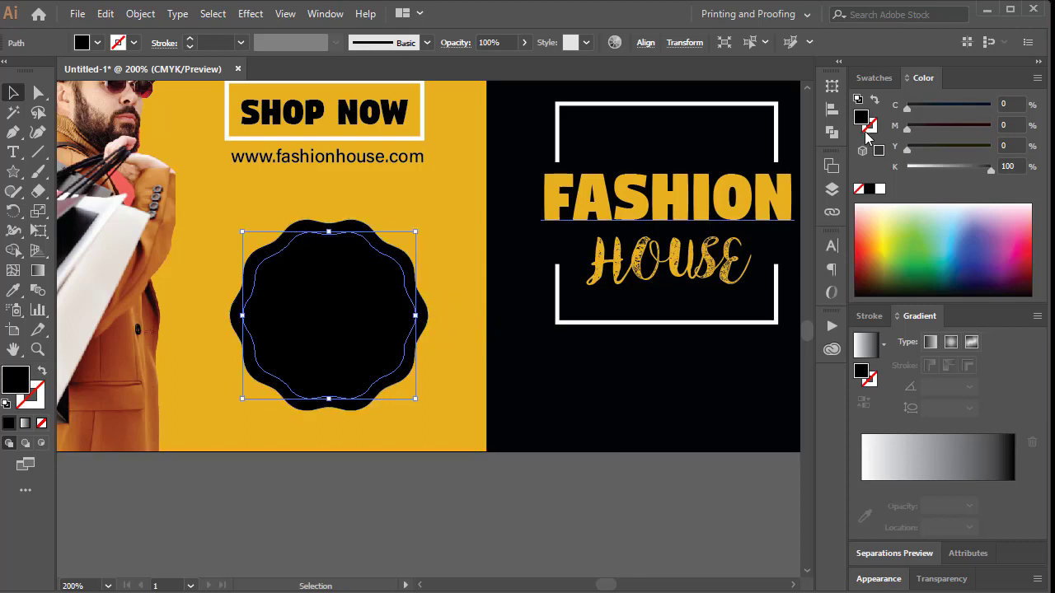
left_click(871, 128)
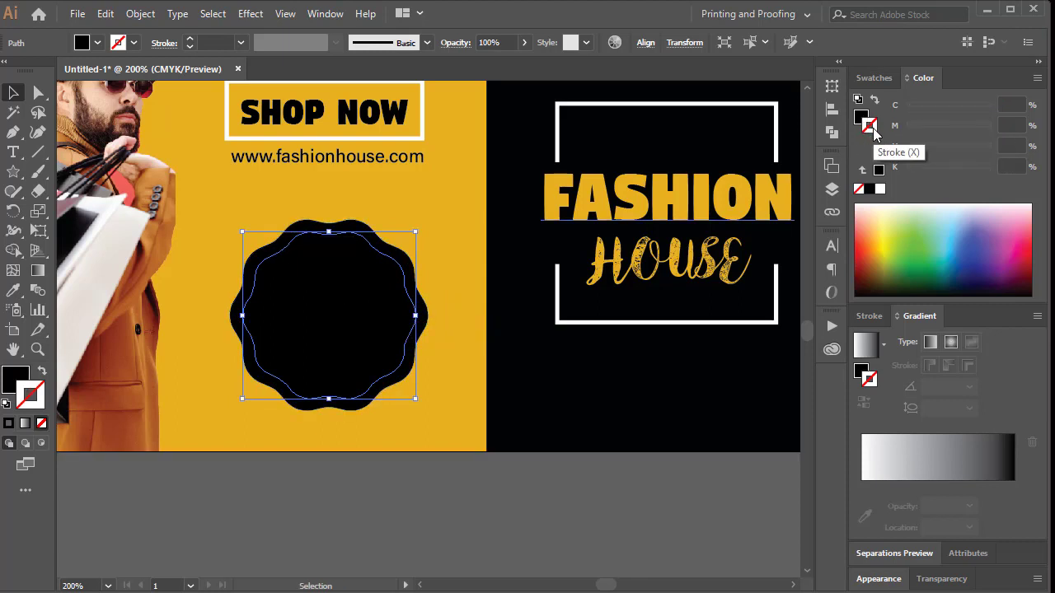
left_click(880, 189)
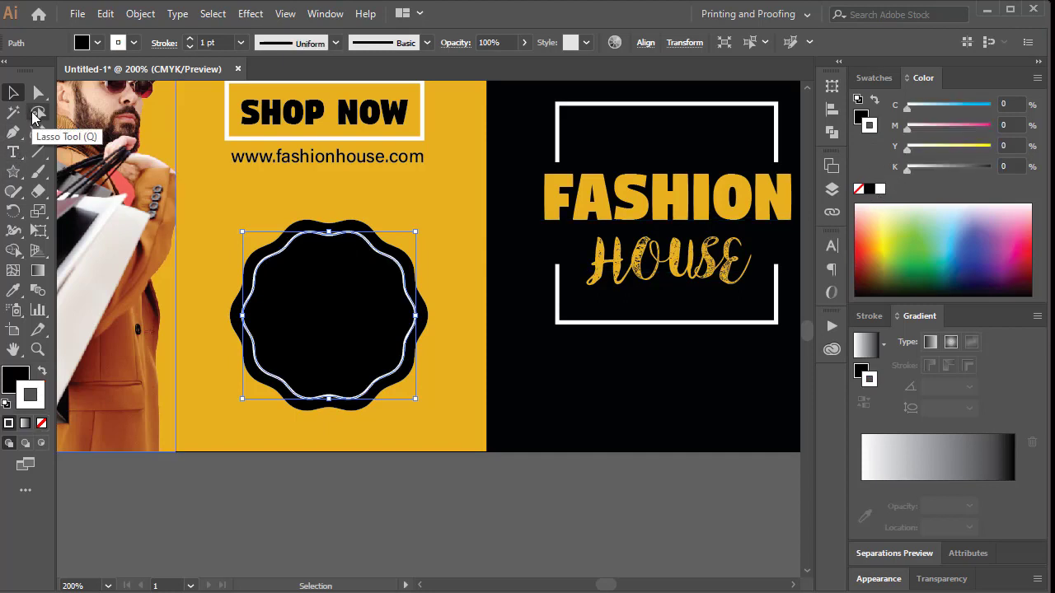
Step: Increase the corner rounding of the inner white-outlined badge shape to about 0.22 in
left_click(39, 95)
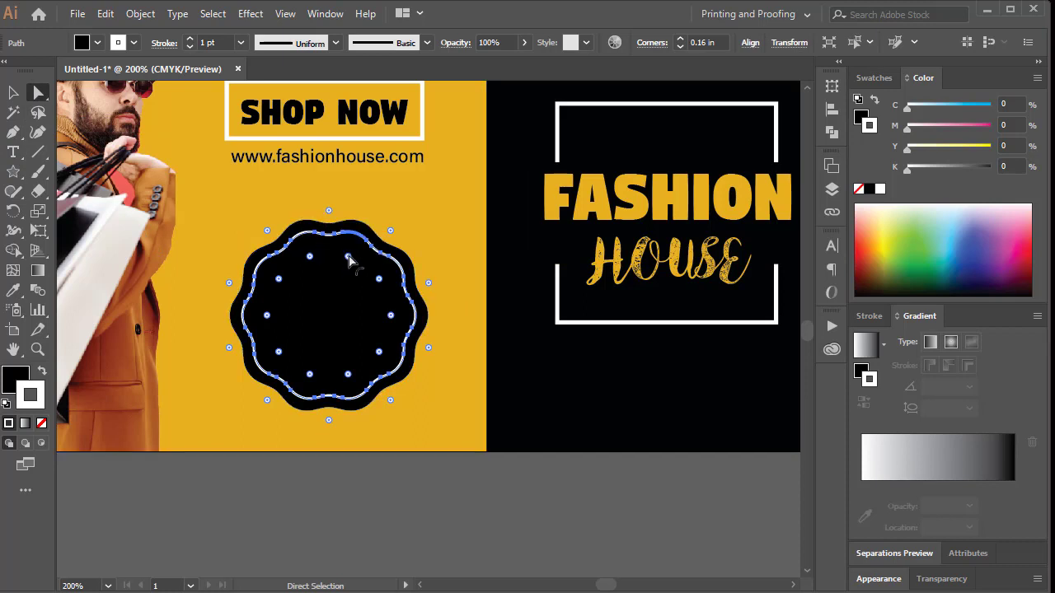
left_click_drag(350, 260, 346, 301)
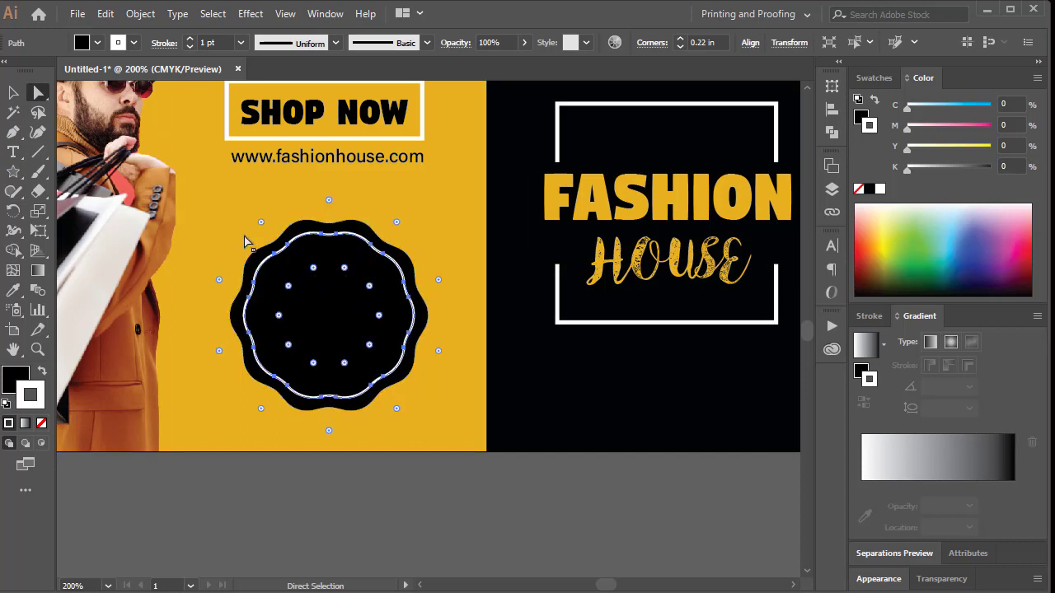
left_click(12, 94)
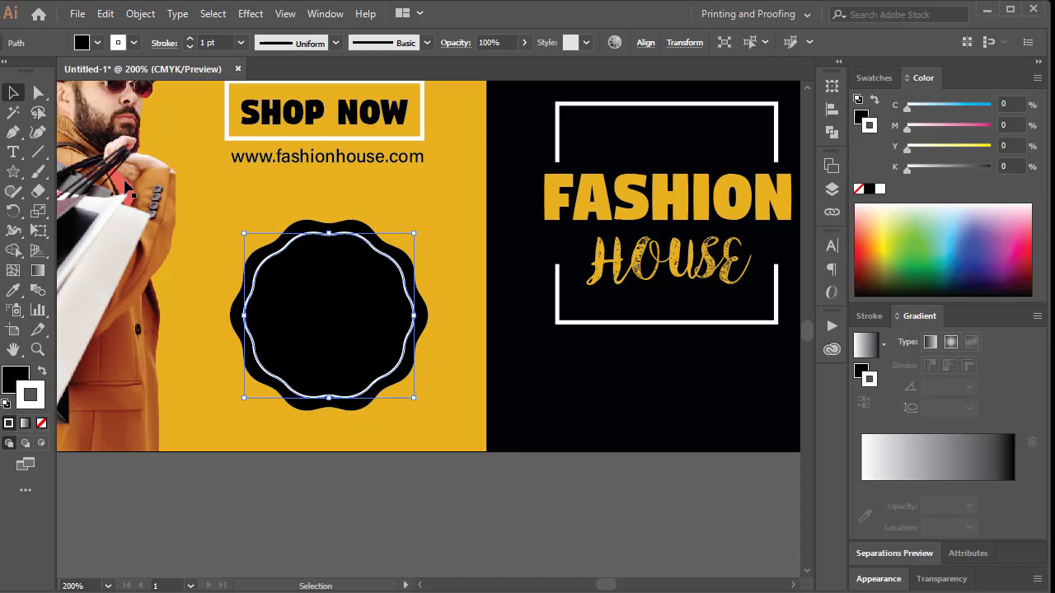
Step: Duplicate the yellow FASHION heading below the artboard and change the copy's text to "BIG SALE"
left_click(466, 511)
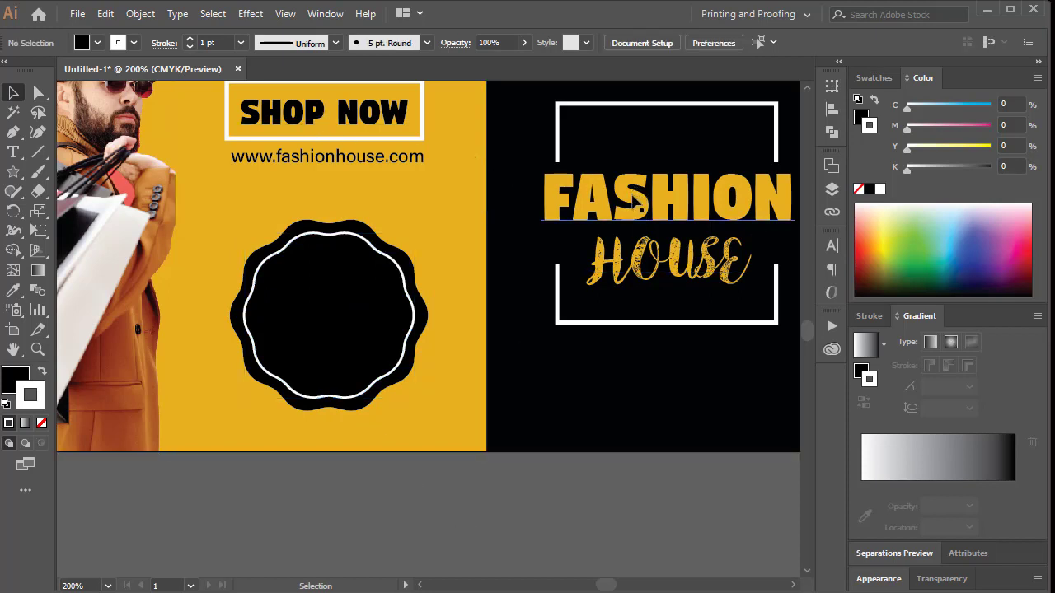
left_click_drag(636, 203, 345, 506)
double_click(368, 504)
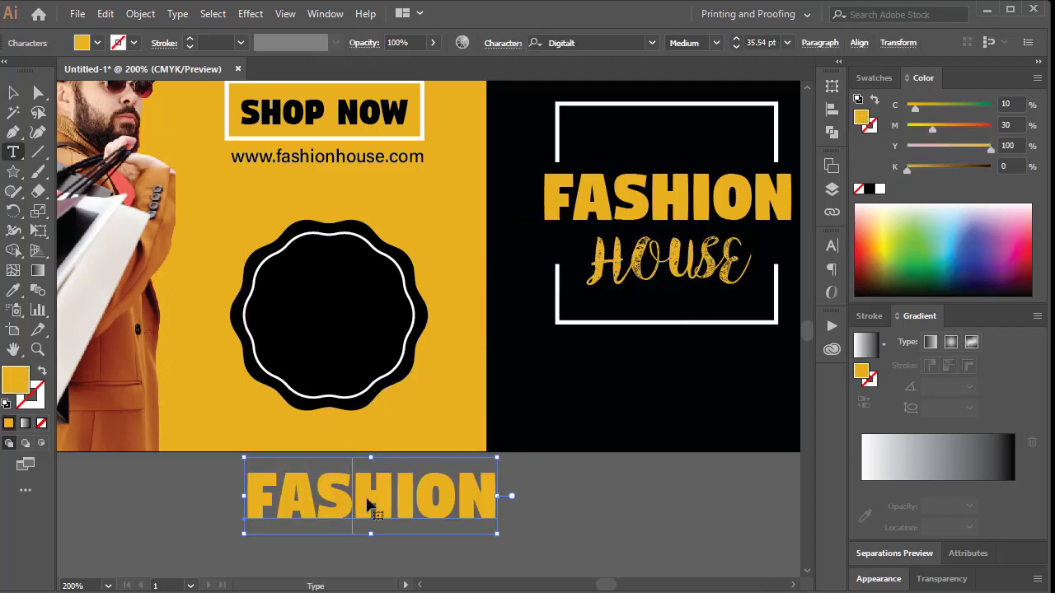
double_click(368, 504)
type("BI")
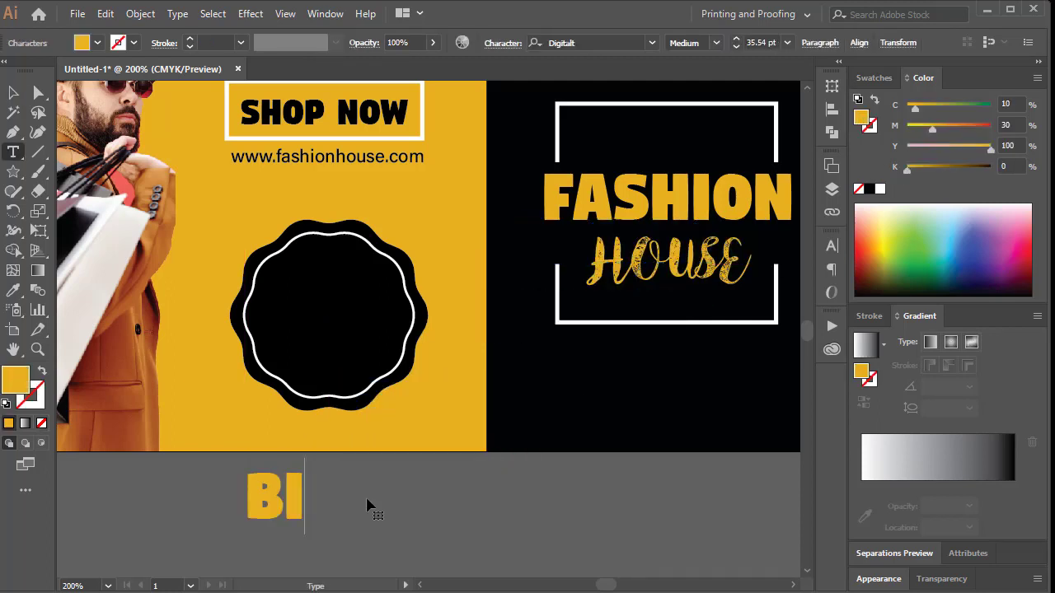
type("G SALE")
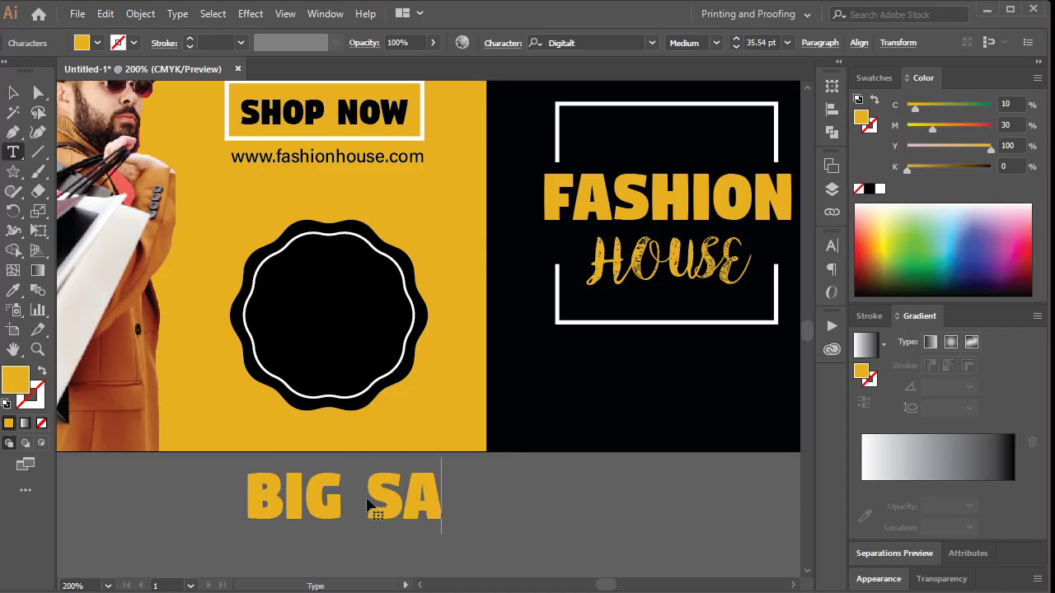
left_click(14, 93)
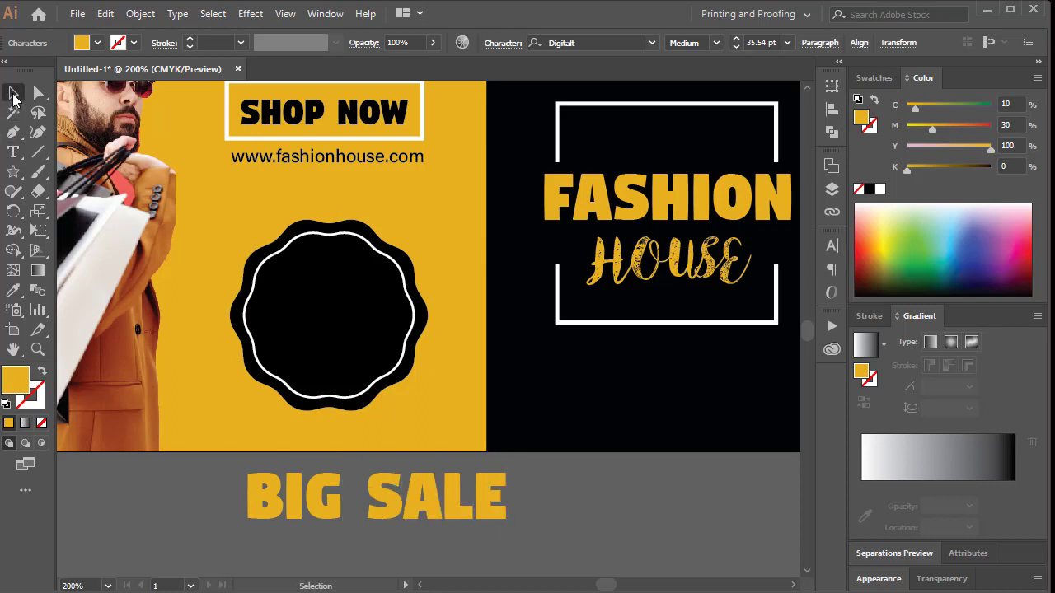
Step: Make the BIG SALE text white, shrink it to about 16.7 pt and place it in front of the badge, in its upper part
left_click(880, 190)
left_click_drag(506, 496, 393, 299)
right_click(332, 273)
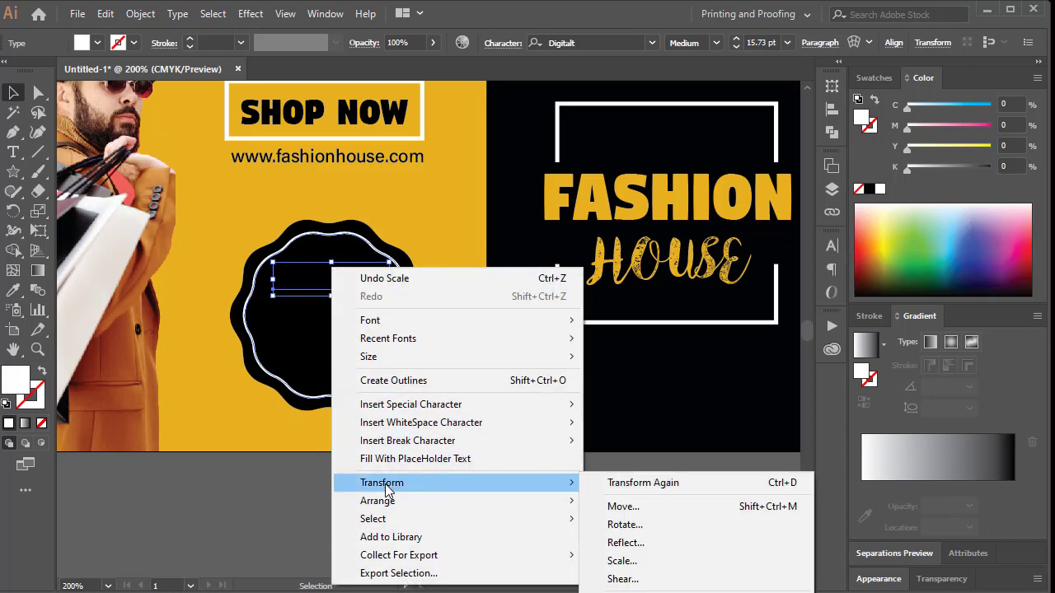
mouse_move(390, 504)
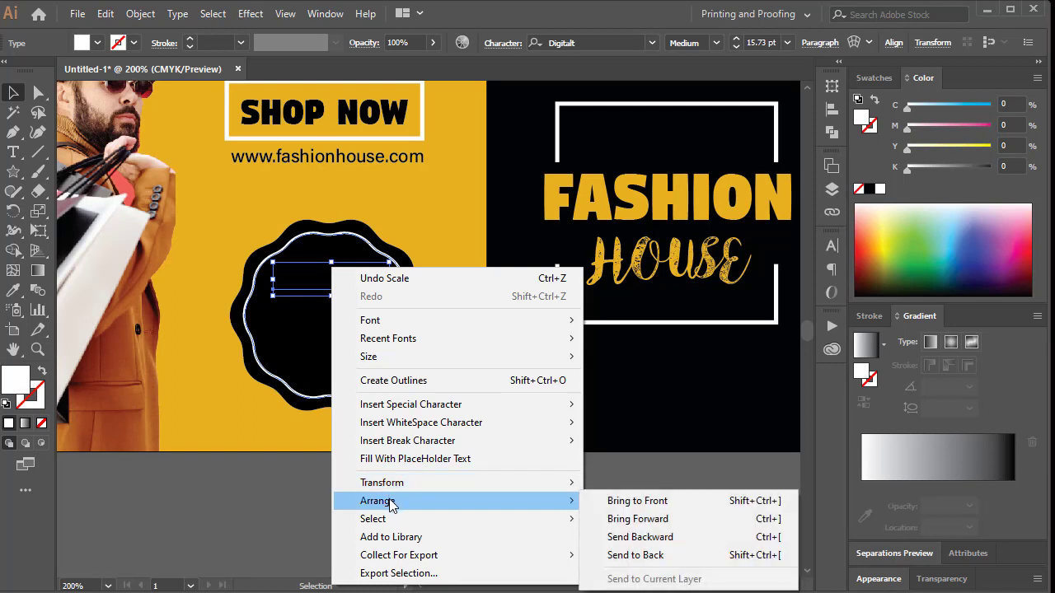
left_click(651, 501)
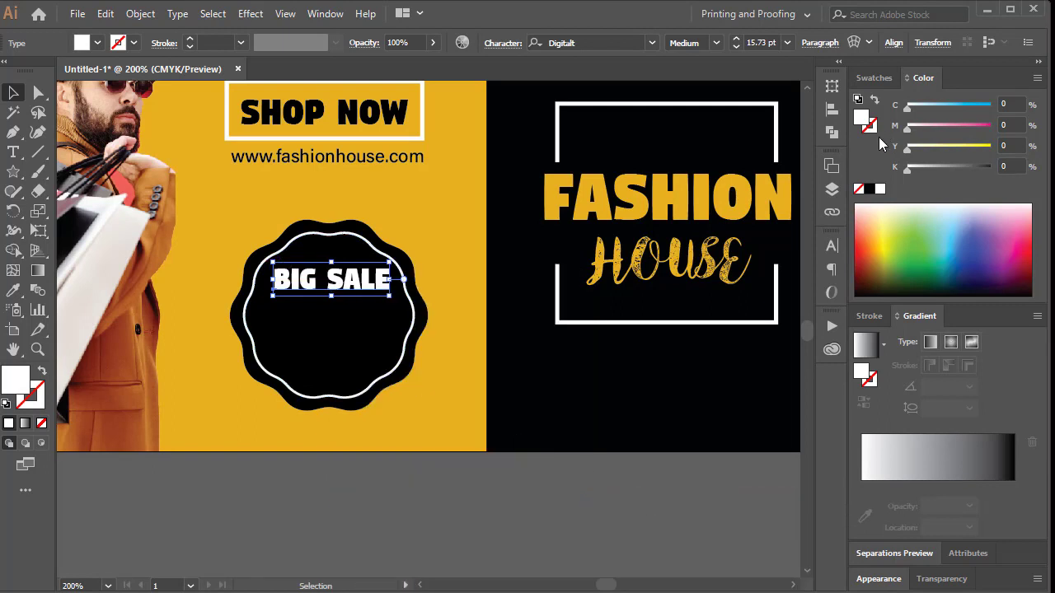
left_click_drag(281, 294, 267, 258)
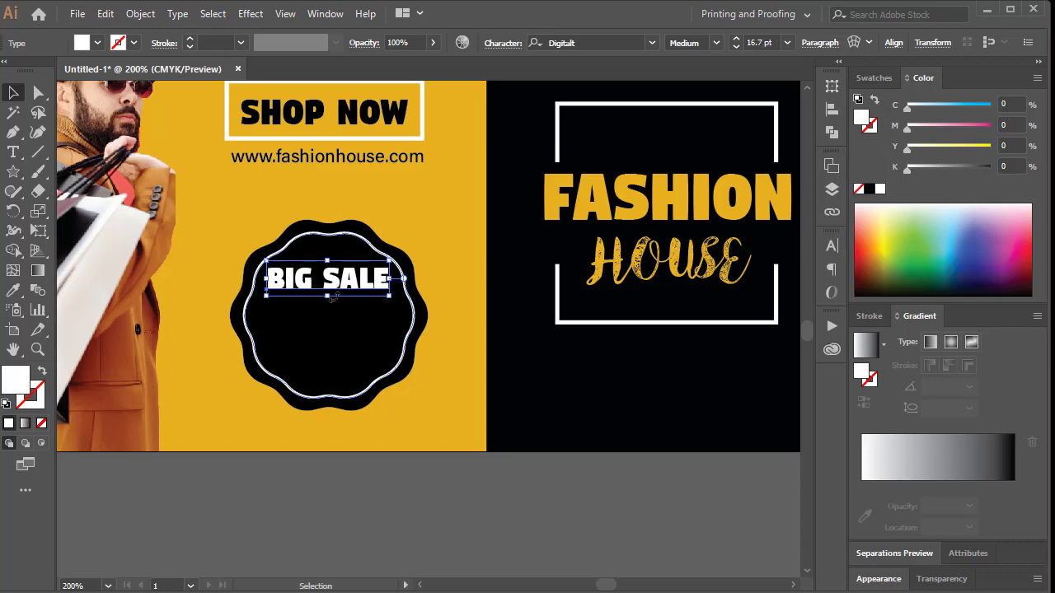
Step: Copy the BIG SALE text directly below as "UP TO", shrink it to about 12.4 pt and center it under BIG SALE
left_click_drag(337, 290, 344, 324)
triple_click(344, 323)
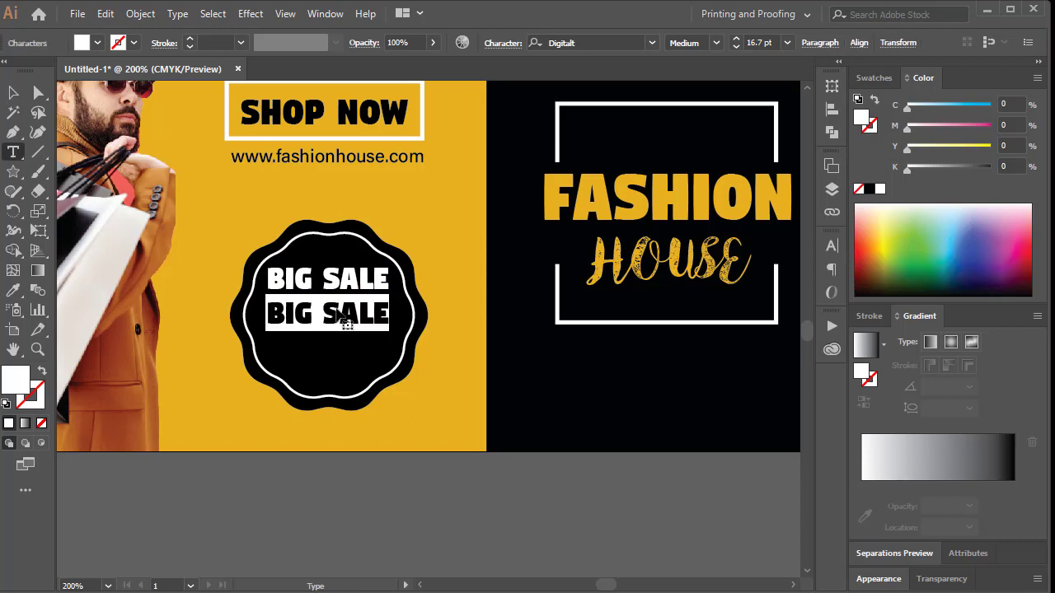
type("UP TO")
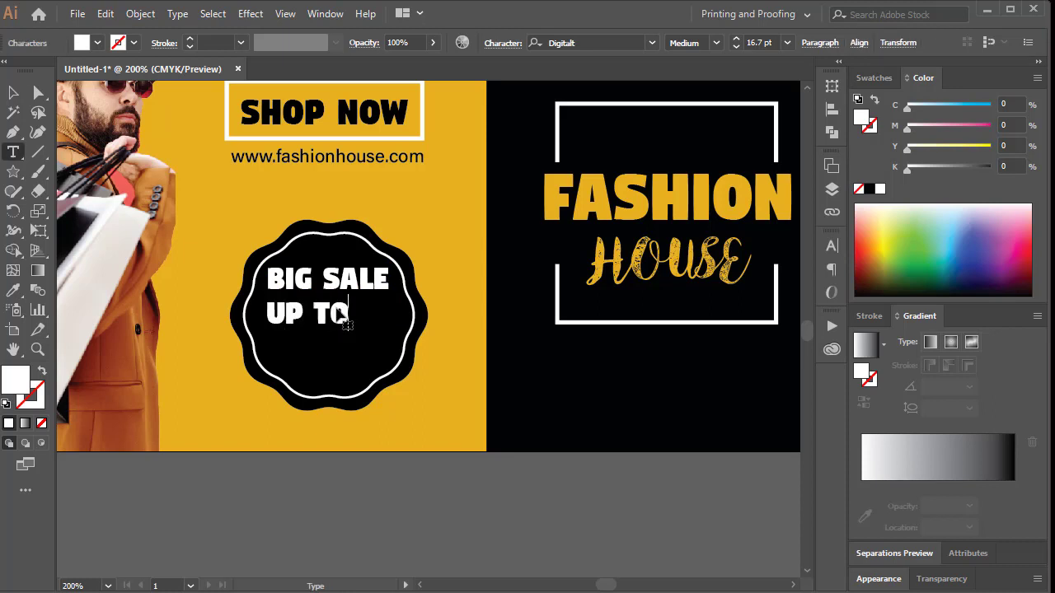
key("Escape")
left_click_drag(344, 313, 360, 313)
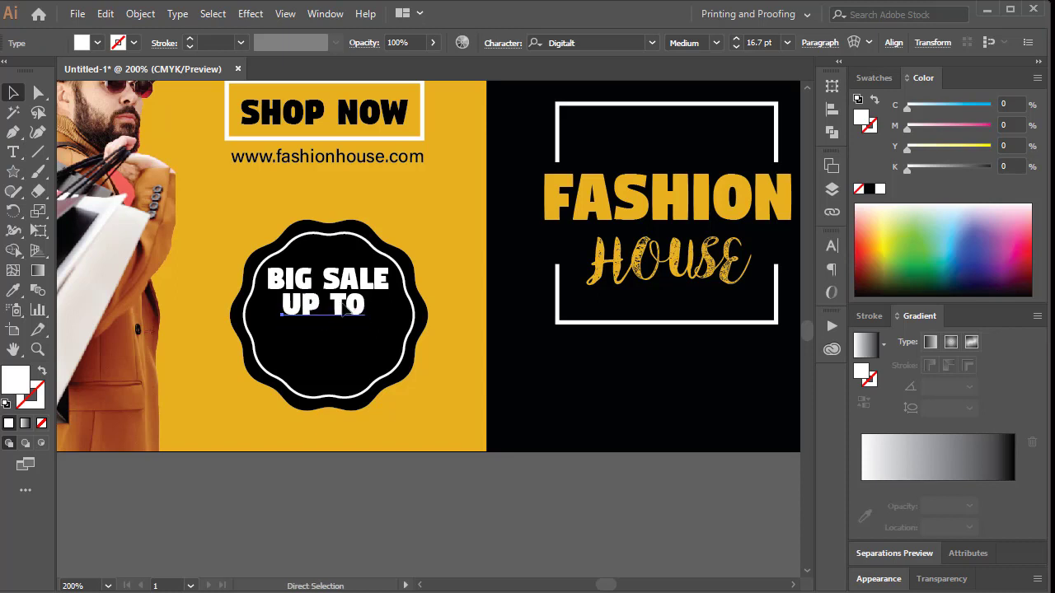
key("v")
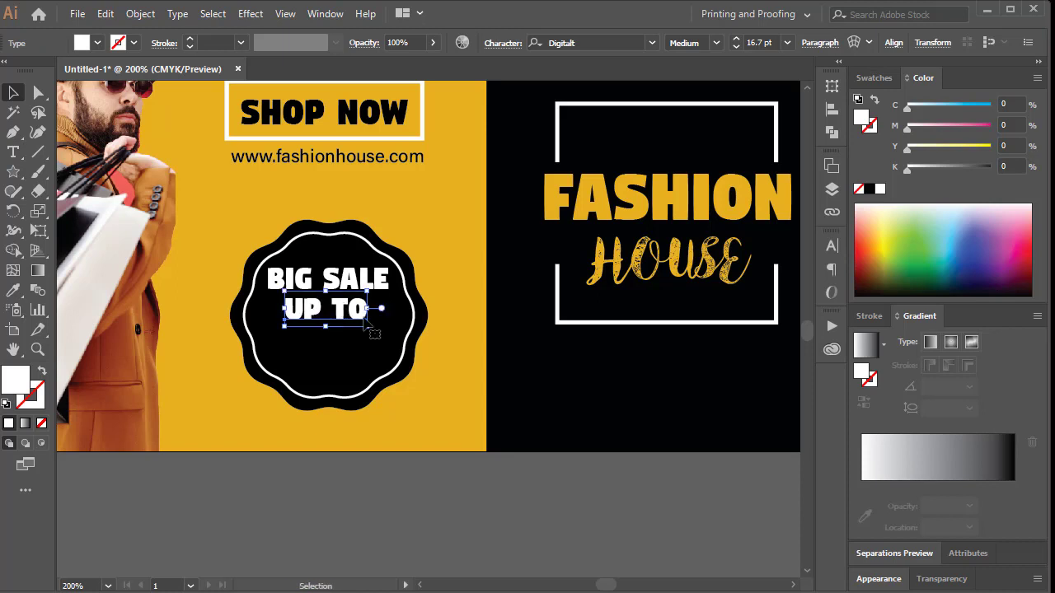
left_click_drag(366, 308, 357, 308)
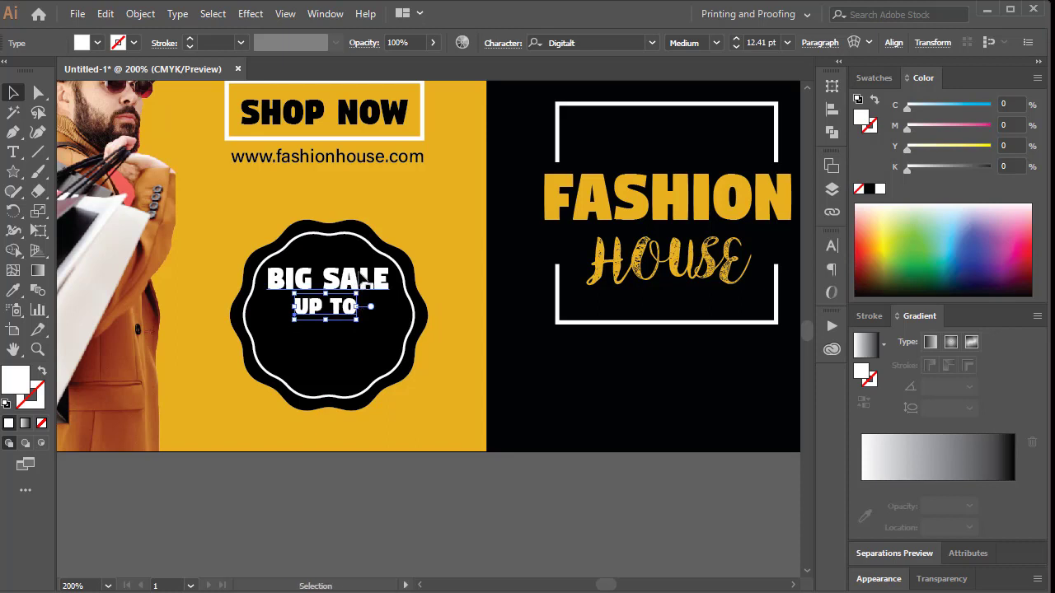
Step: Copy the BIG SALE text below UP TO, change the copy to "50%" and enlarge it to about 31.9 pt
left_click_drag(363, 282, 357, 343)
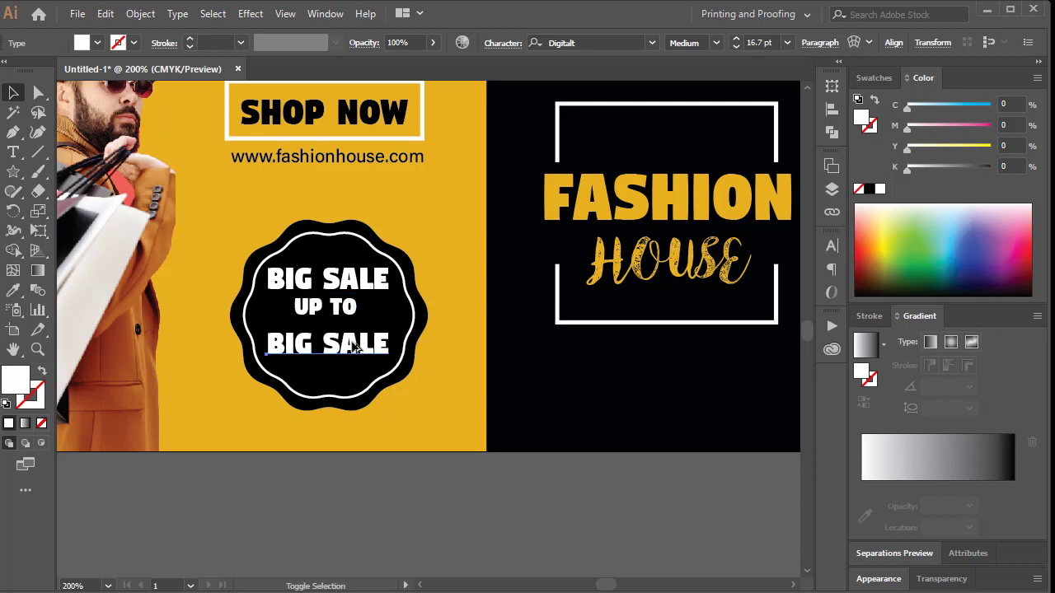
triple_click(352, 346)
type("50")
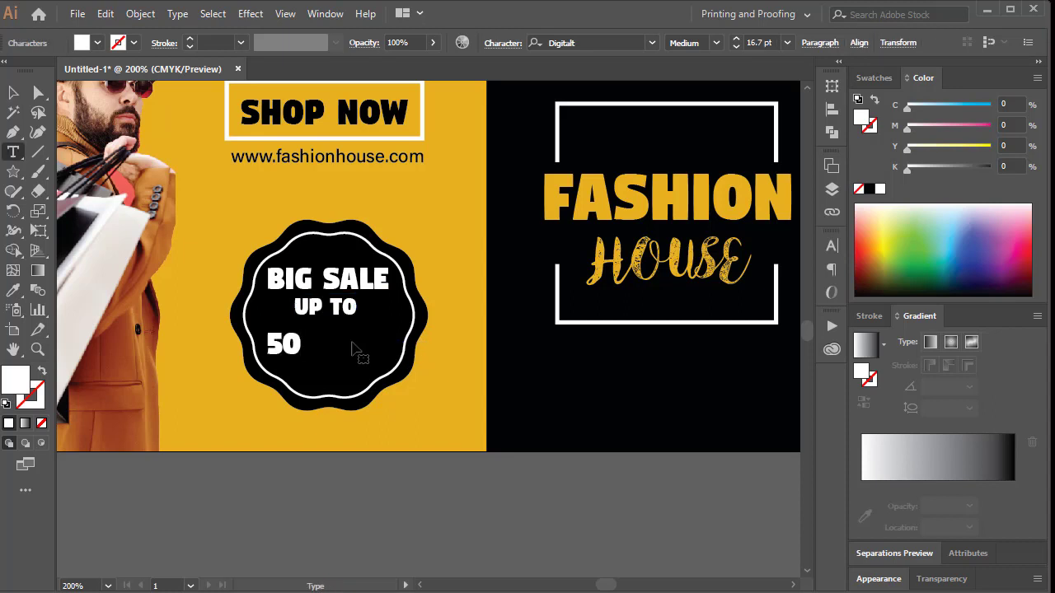
type("%")
key("Escape")
mouse_move(349, 346)
left_mouse_down()
mouse_move(387, 356)
mouse_move(350, 332)
left_mouse_up()
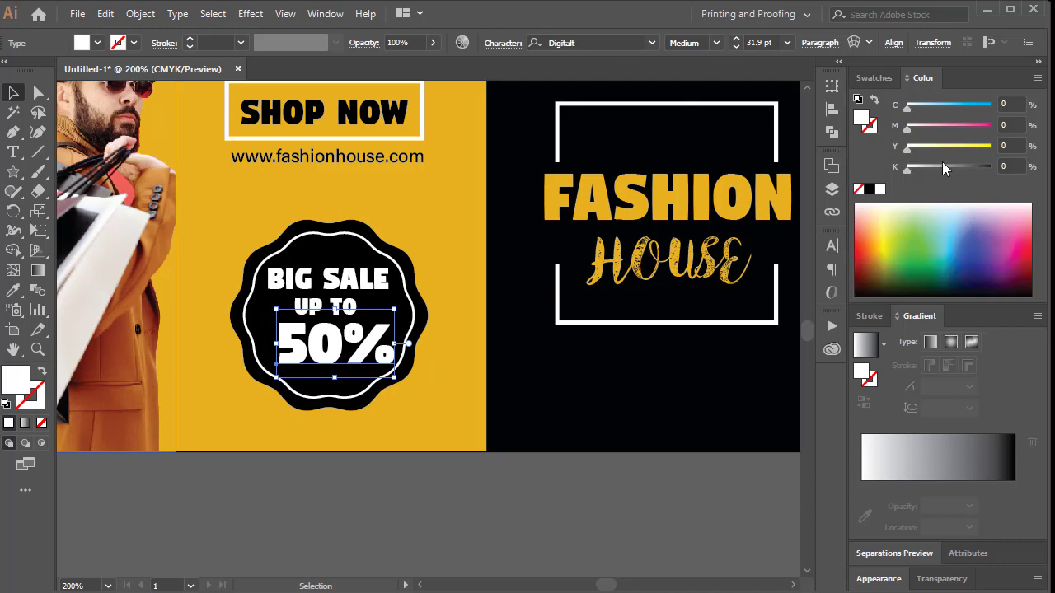
Step: Fill the 50% text with yellow, using C 10, M 30, Y 100
left_click(1010, 100)
type("10")
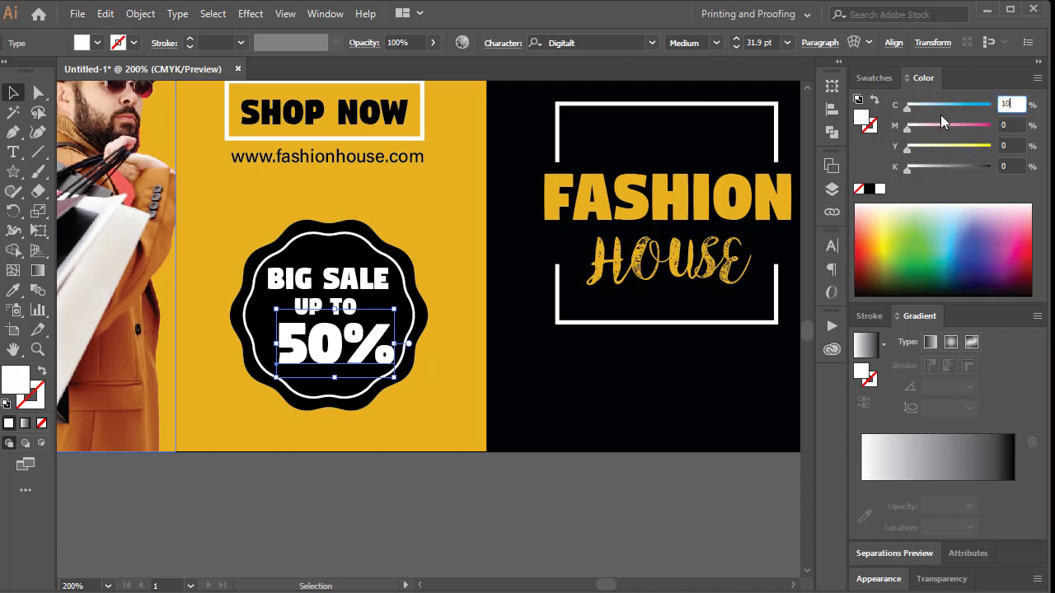
key("Tab")
type("30")
key("Tab")
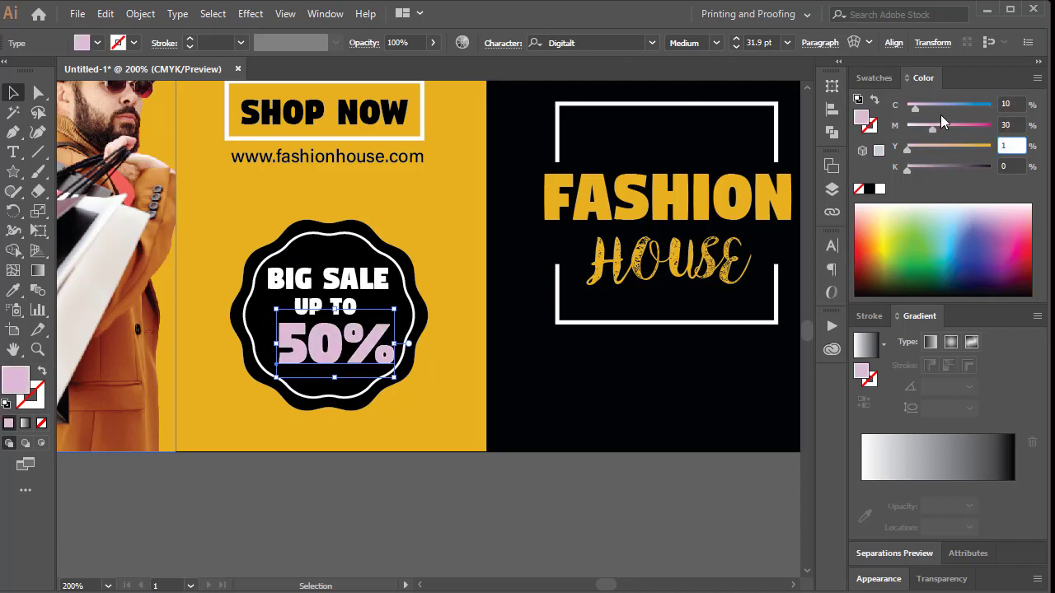
type("100")
key("Return")
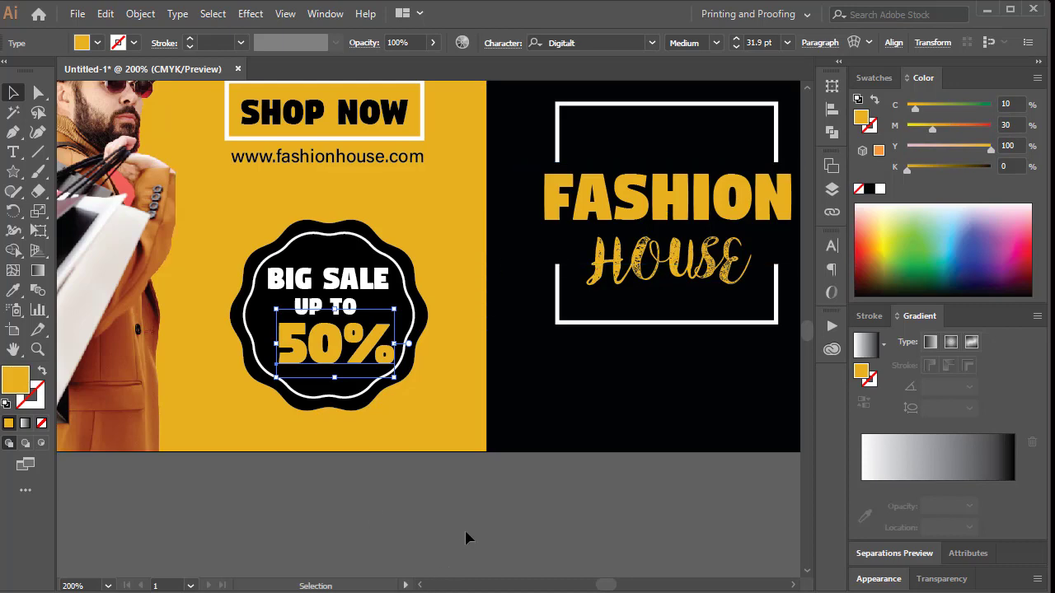
left_click(433, 505)
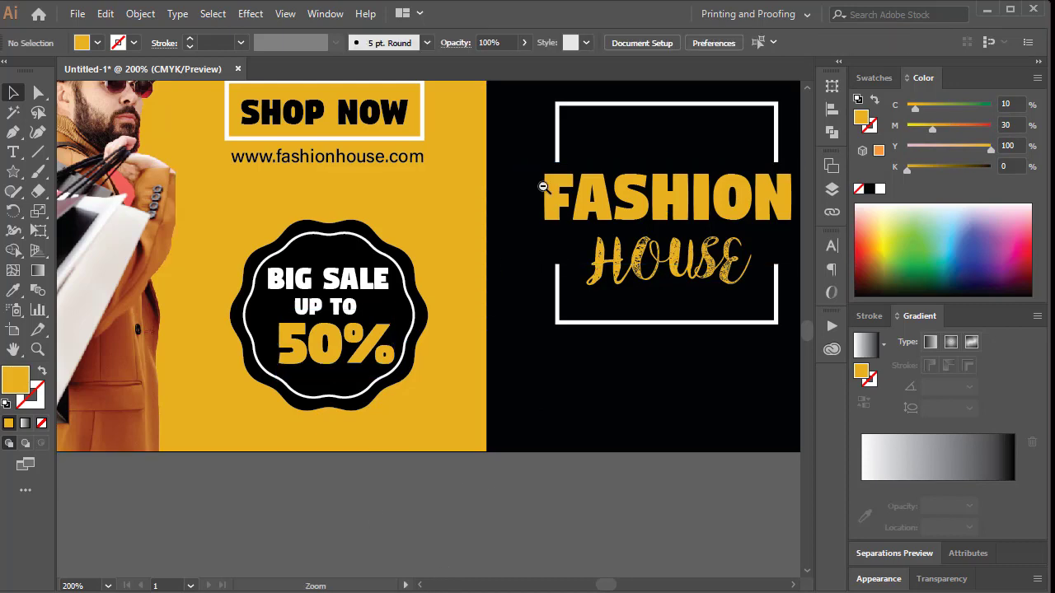
Step: Move the FASHION HOUSE heading together with its white frame straight up on the black half
left_click(541, 184, "ctrl+alt")
key("Tab")
left_click_drag(484, 305, 536, 264)
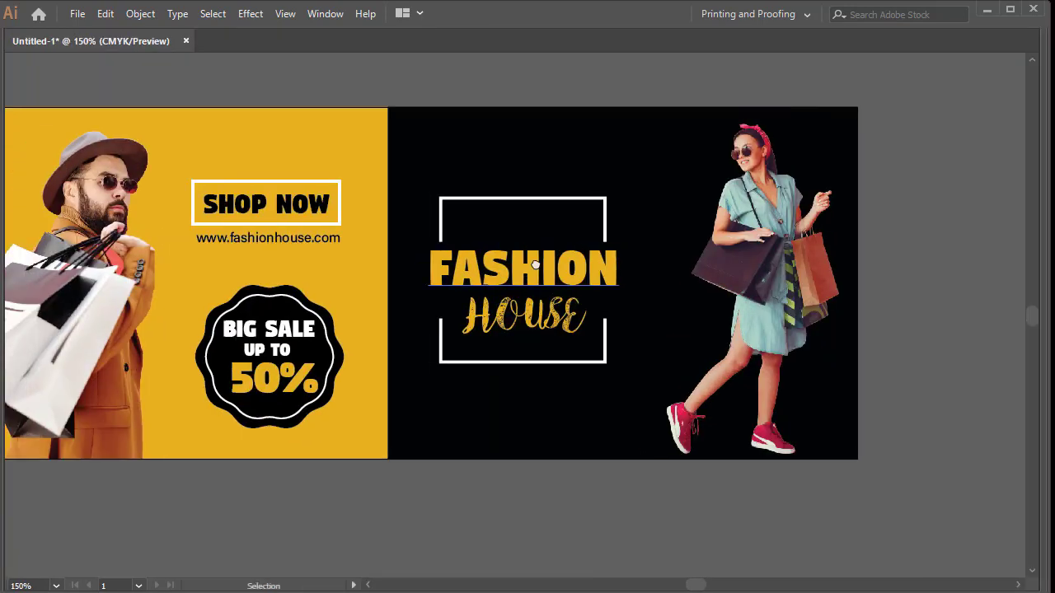
left_click_drag(913, 188, 748, 244)
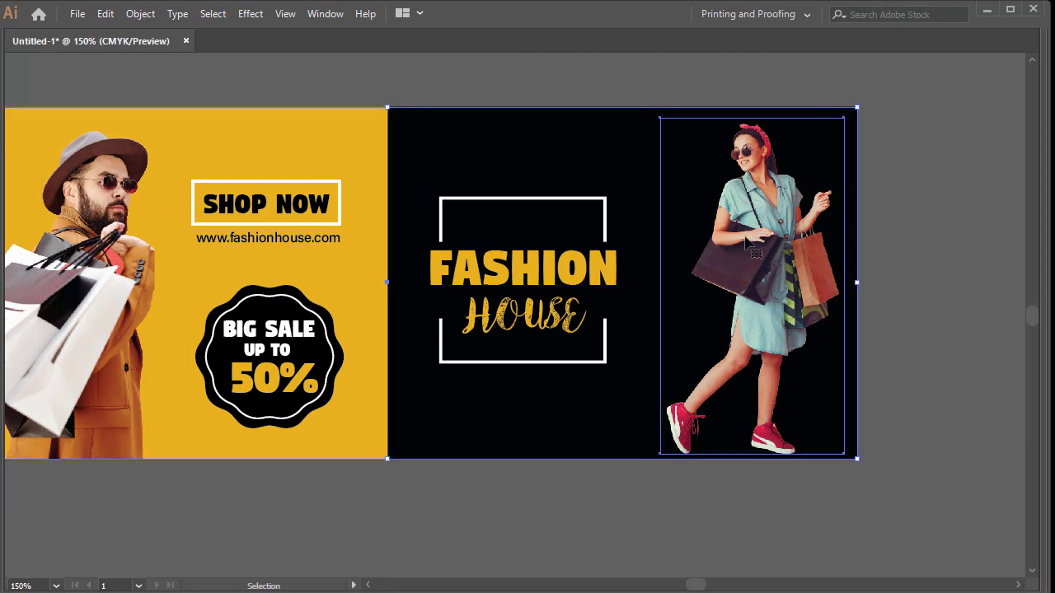
left_click_drag(925, 183, 462, 381)
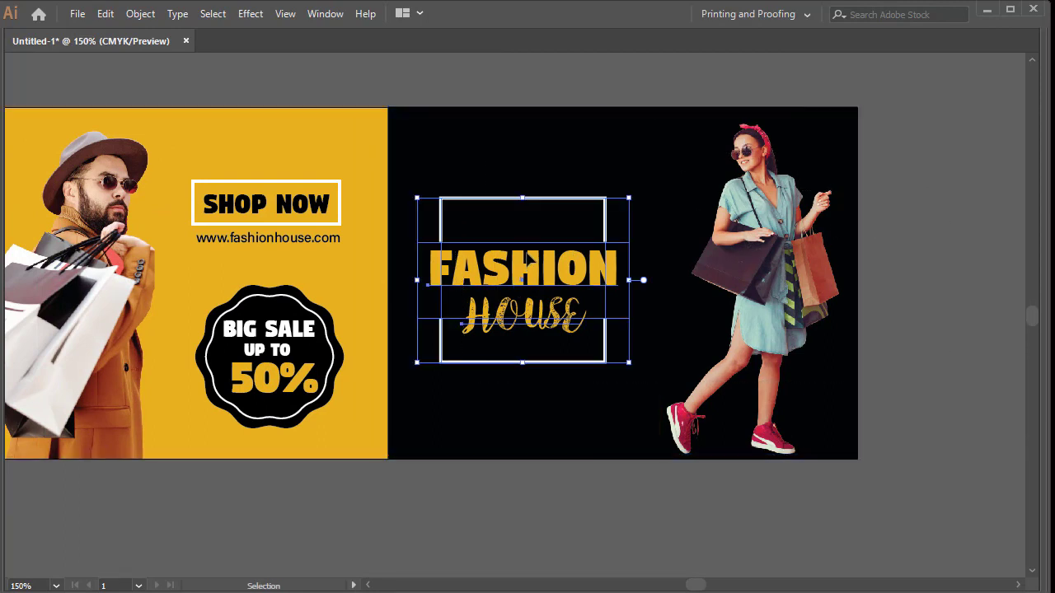
left_click_drag(519, 278, 527, 215)
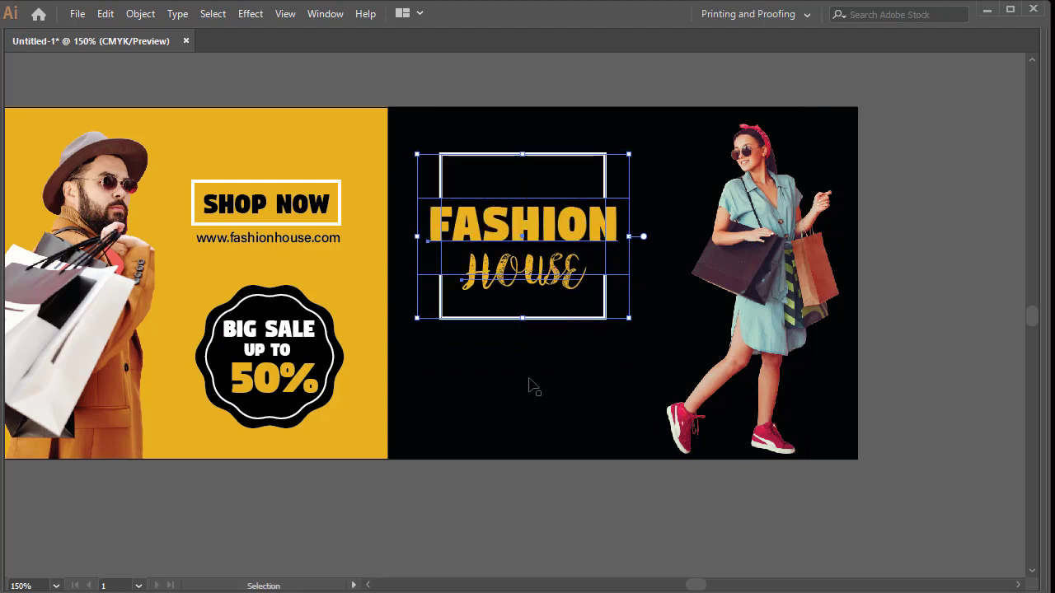
left_click(546, 500)
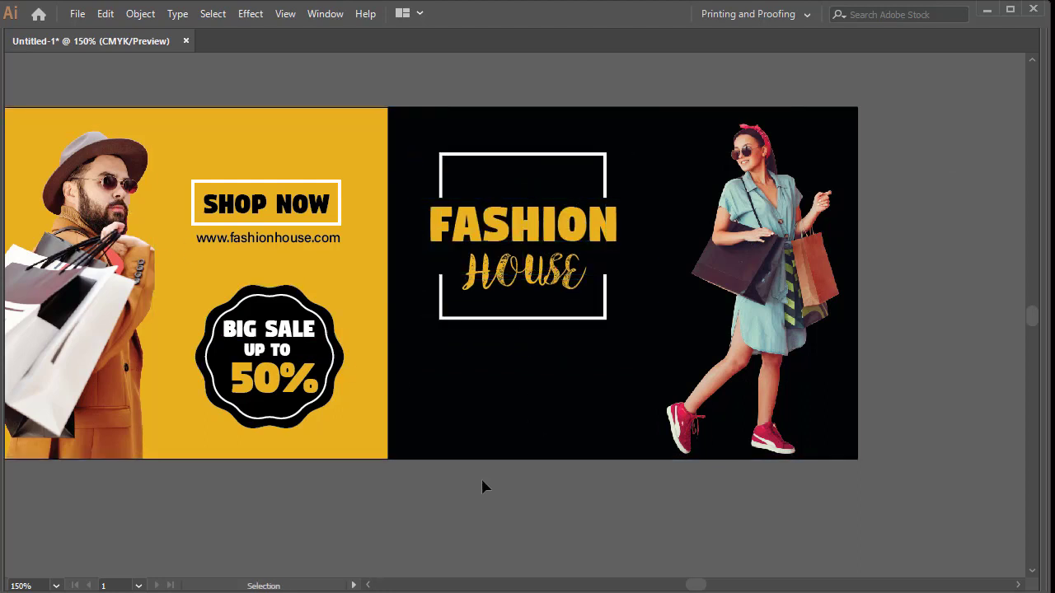
key("Tab")
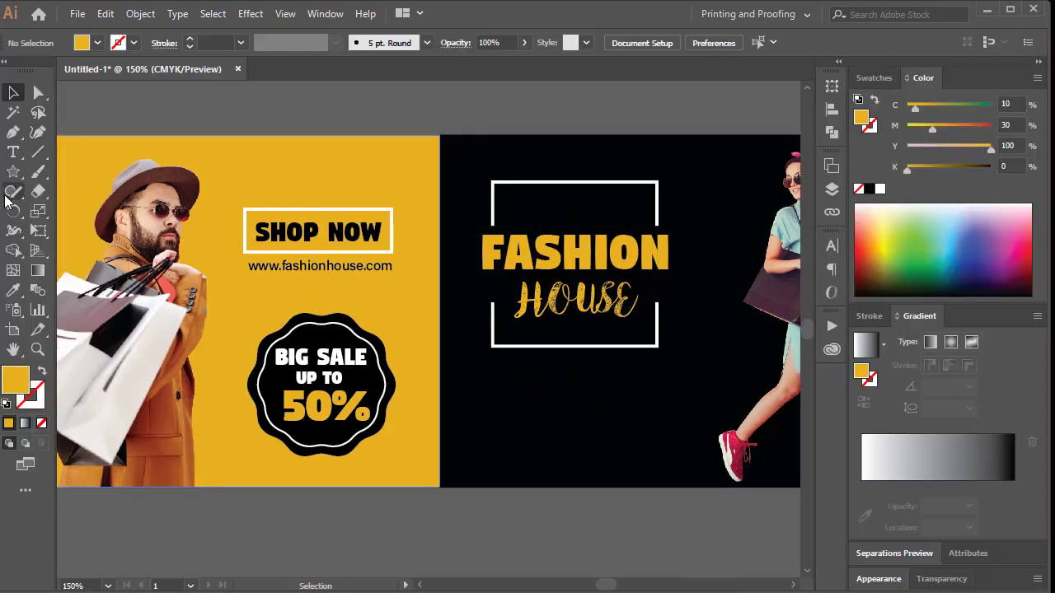
Step: Draw a wide, low rectangle below the FASHION HOUSE frame, with no fill and a 1 pt white stroke
right_click(13, 171)
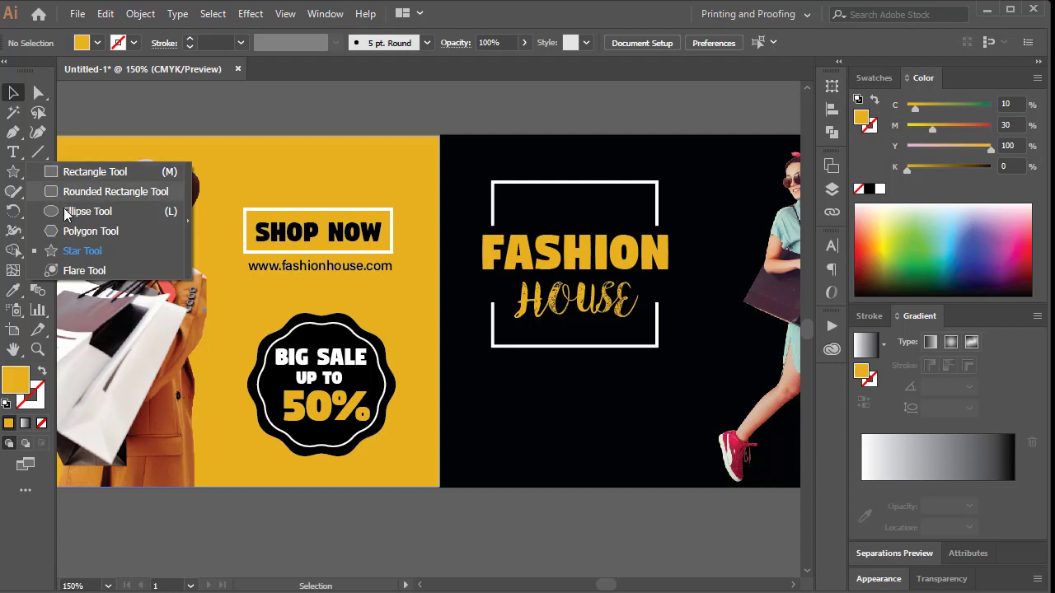
left_click(75, 172)
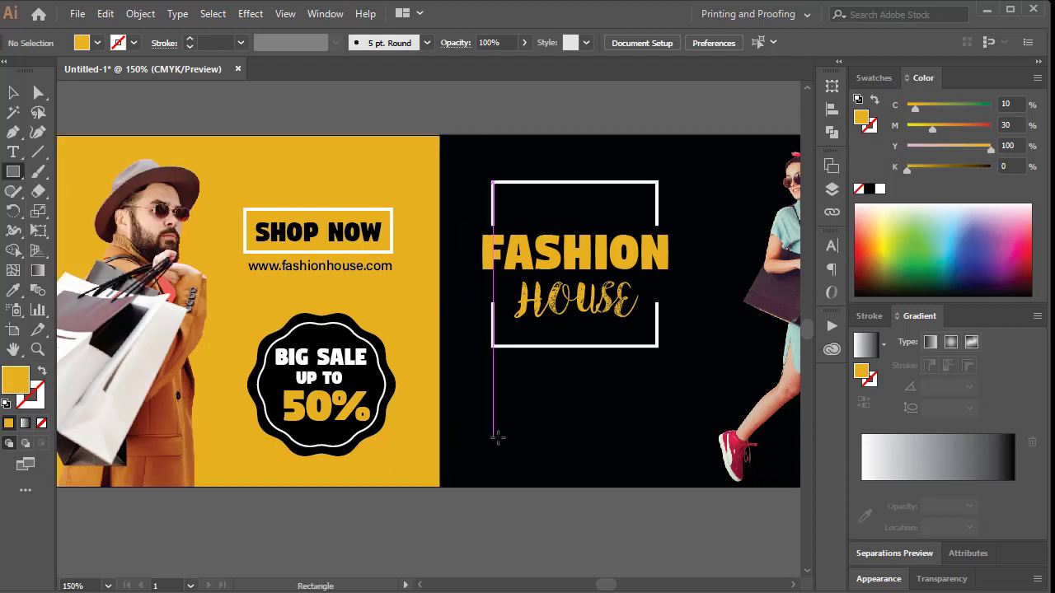
left_click_drag(486, 401, 630, 439)
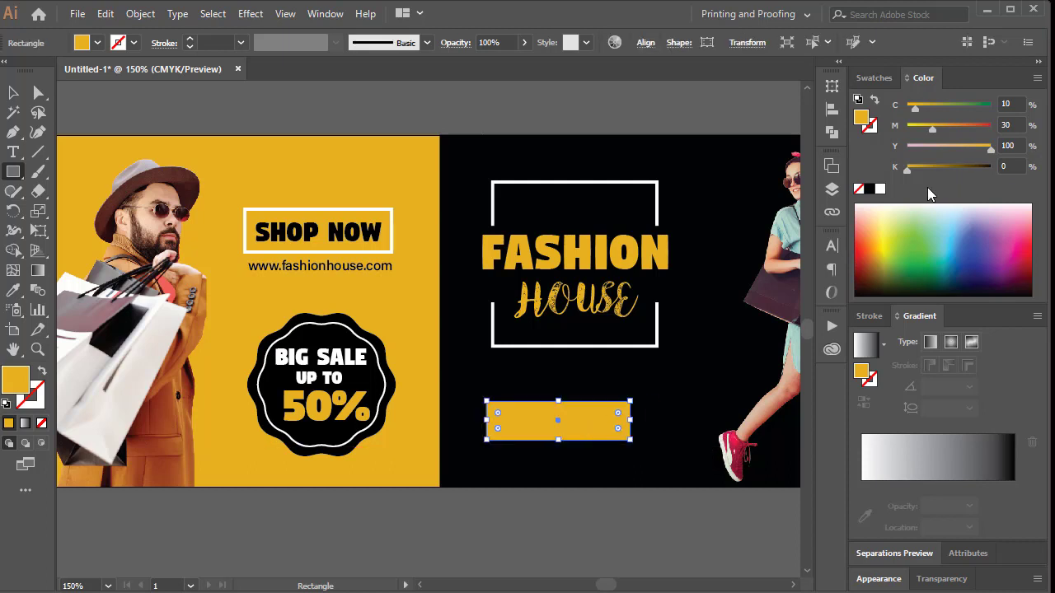
left_click(870, 128)
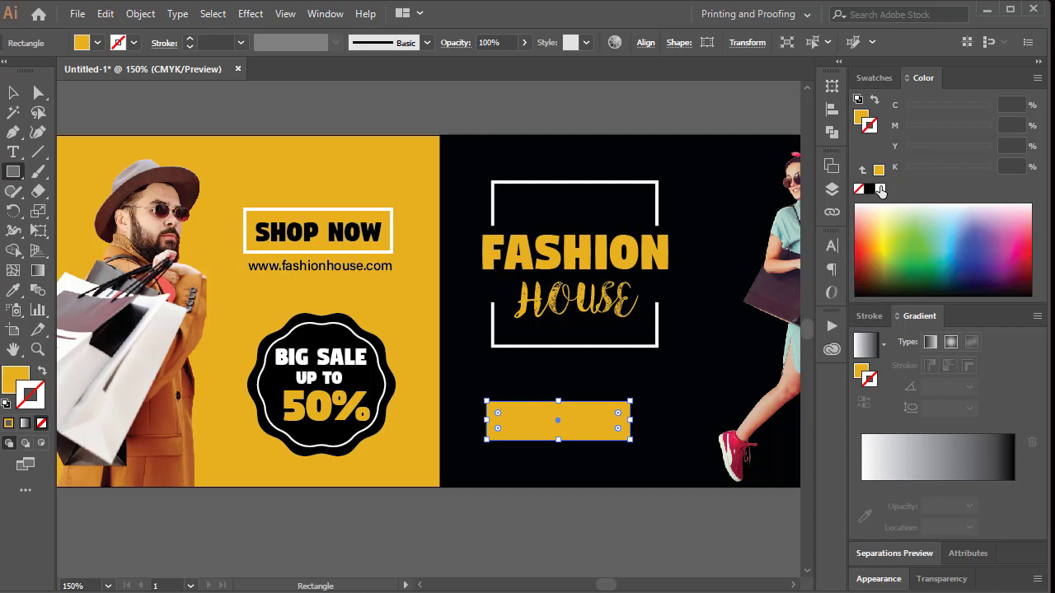
left_click(880, 190)
left_click(861, 117)
left_click(858, 188)
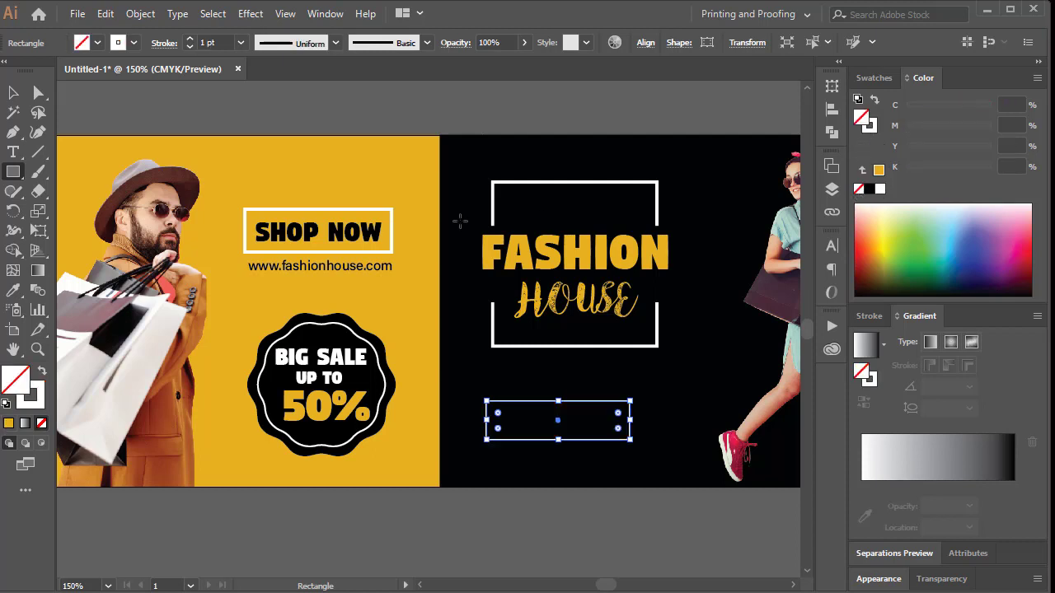
Step: Nudge the new white-outlined rectangle so that it is centered horizontally below the FASHION HOUSE frame, slightly higher than drawn
left_click(11, 94)
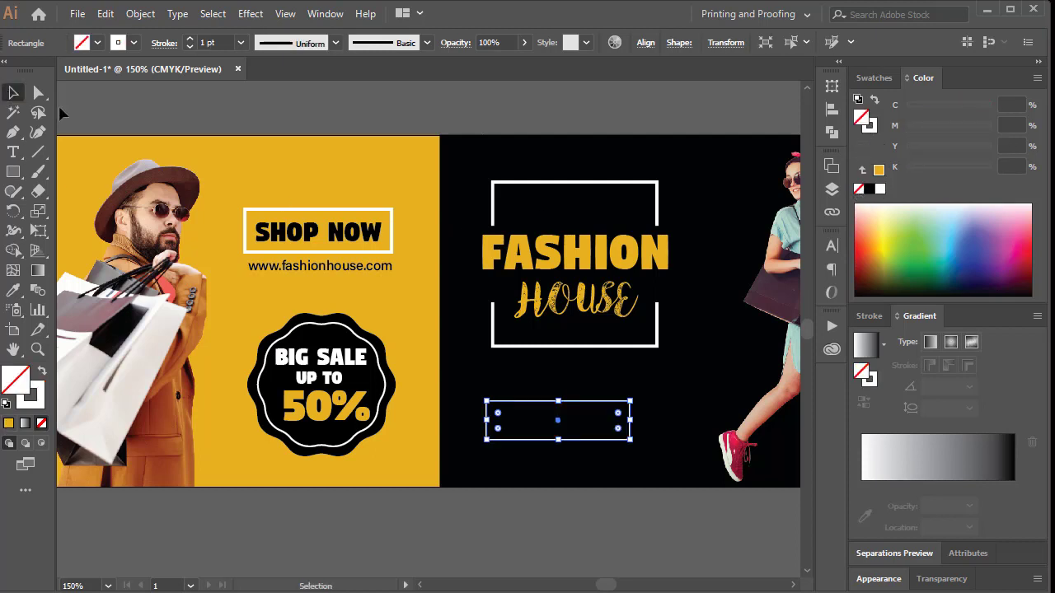
key("Right")
key("Right")
key("Right")
key("Right")
key("Right")
key("Right")
key("Right")
key("Right")
key("Right")
key("Right")
key("Right")
key("Right")
key("Right")
key("Down")
key("Down")
key("Down")
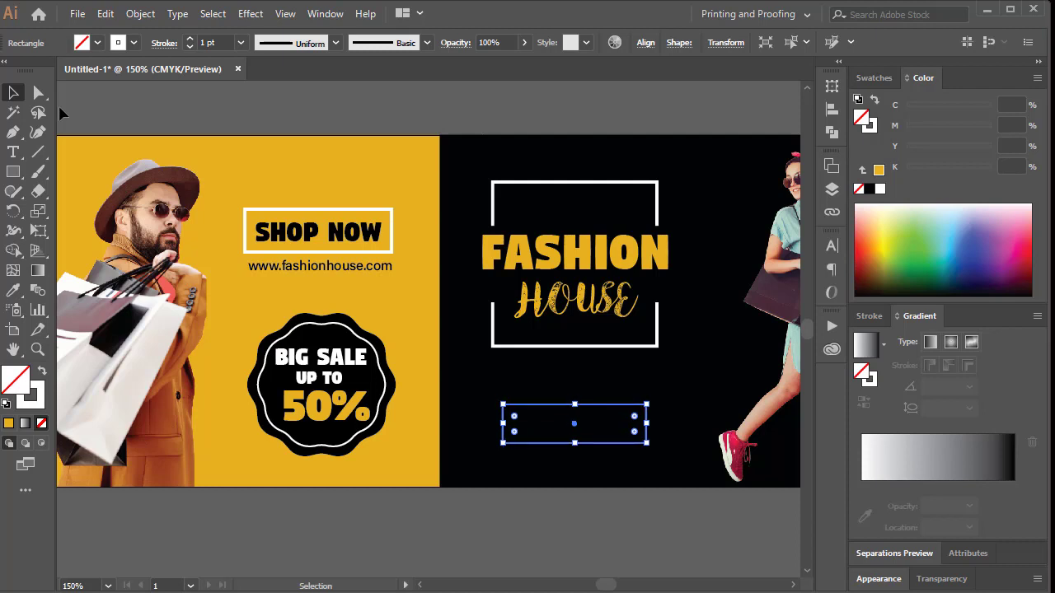
key("Right")
key("Up")
key("Up")
key("Up")
key("Up")
key("Up")
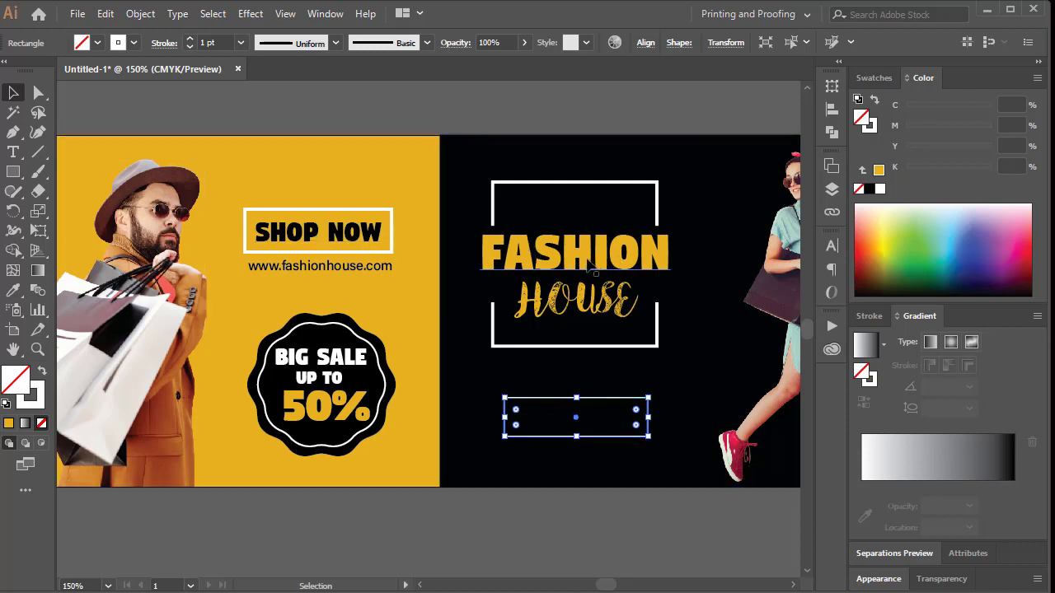
Step: Duplicate the yellow FASHION text just below the black half and replace the copy's wording with CONTRAC US
left_click_drag(588, 265, 554, 506)
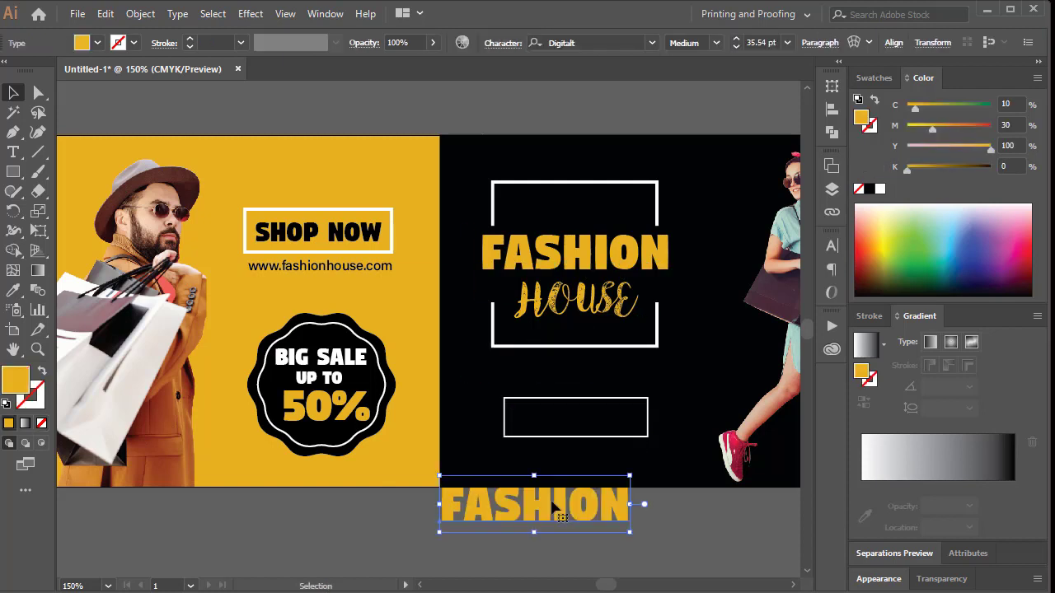
double_click(553, 505)
key("ctrl+a")
type("CONT")
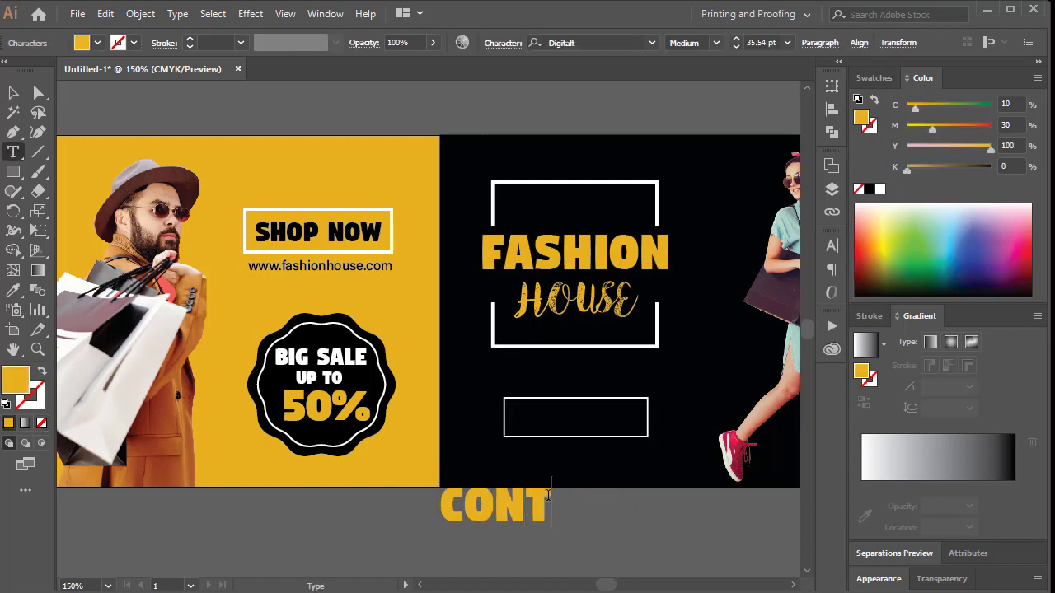
type("RAC US")
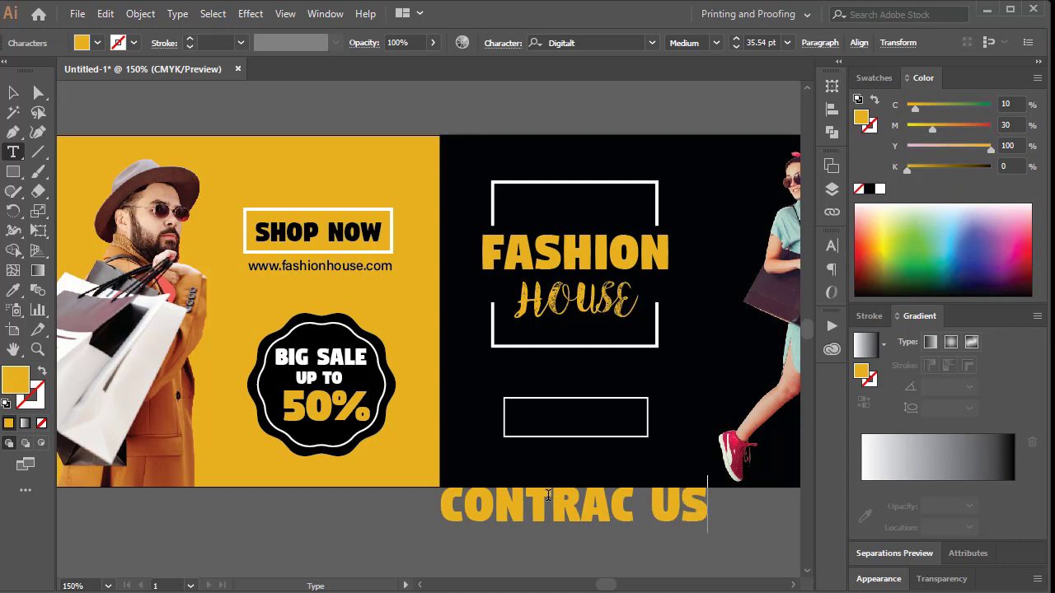
key("BackSpace")
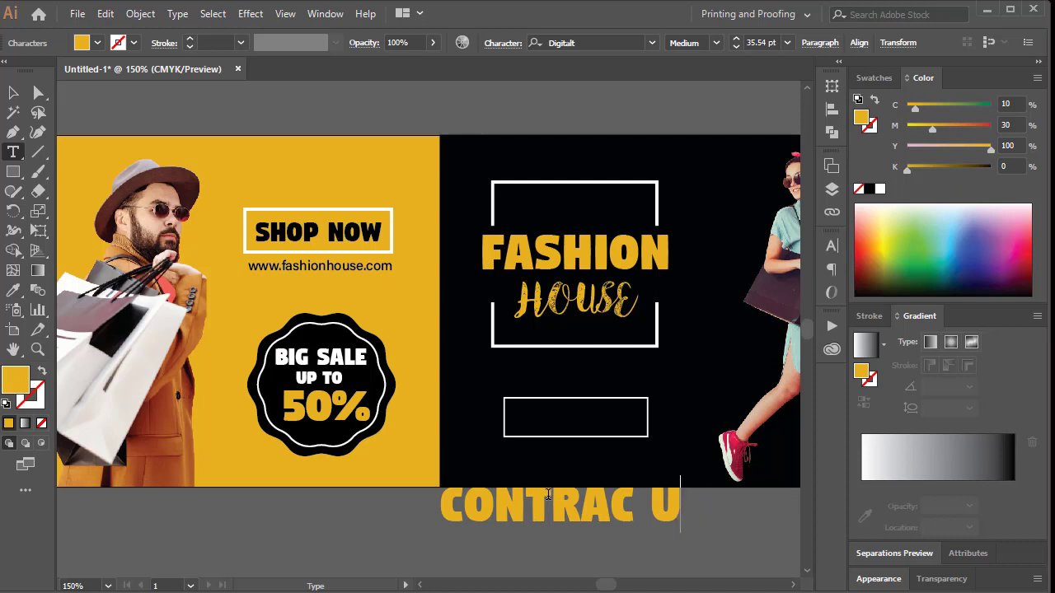
type("S")
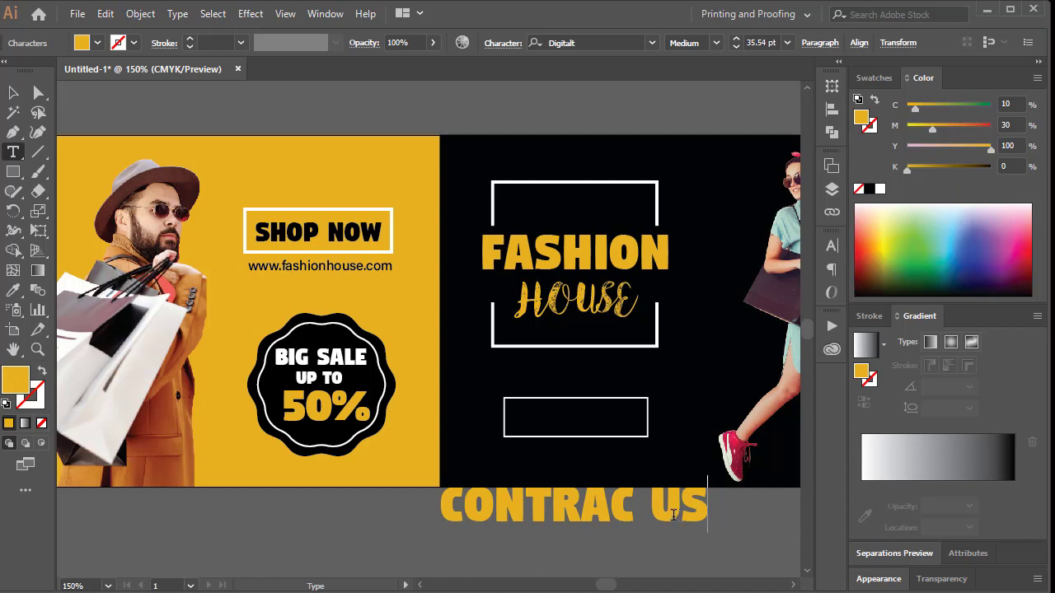
left_click(13, 92)
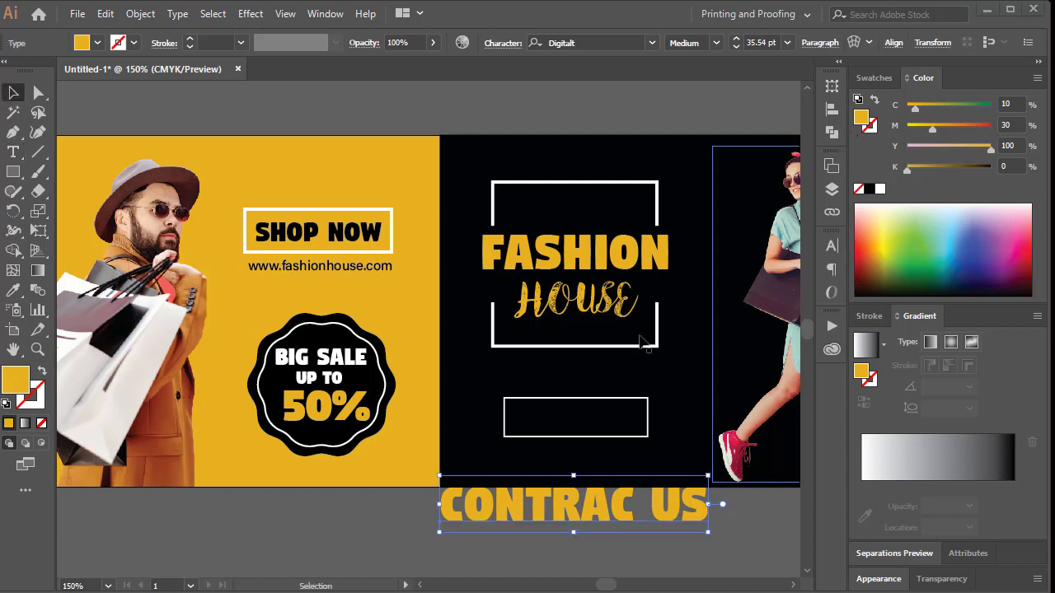
Step: Correct the spelling of the copied heading so that it reads CONTACT US
double_click(581, 515)
key("shift+Left")
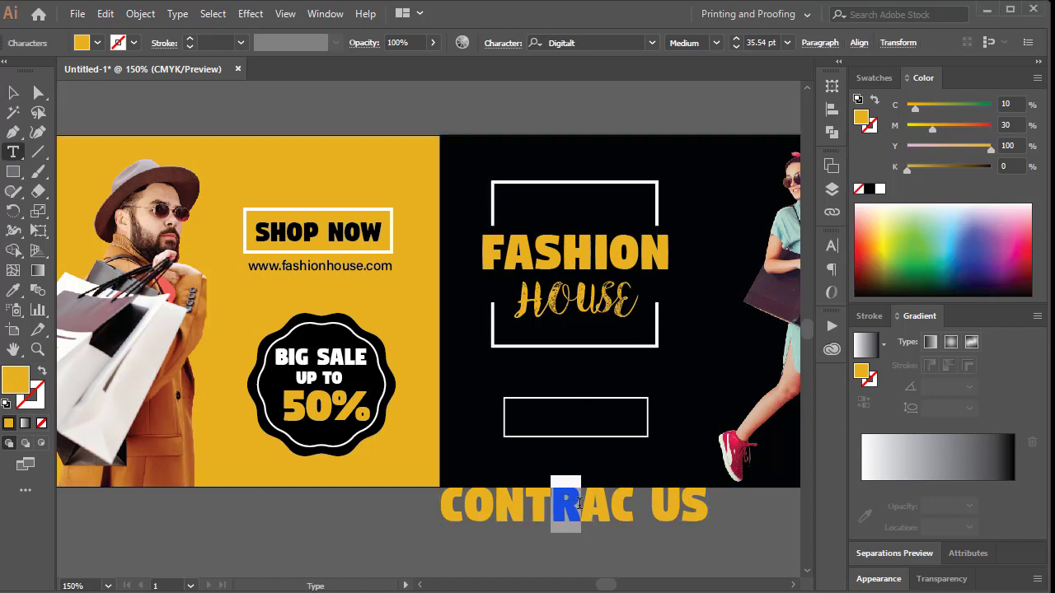
key("BackSpace")
key("shift+Right")
key("Right")
key("Right")
type("T")
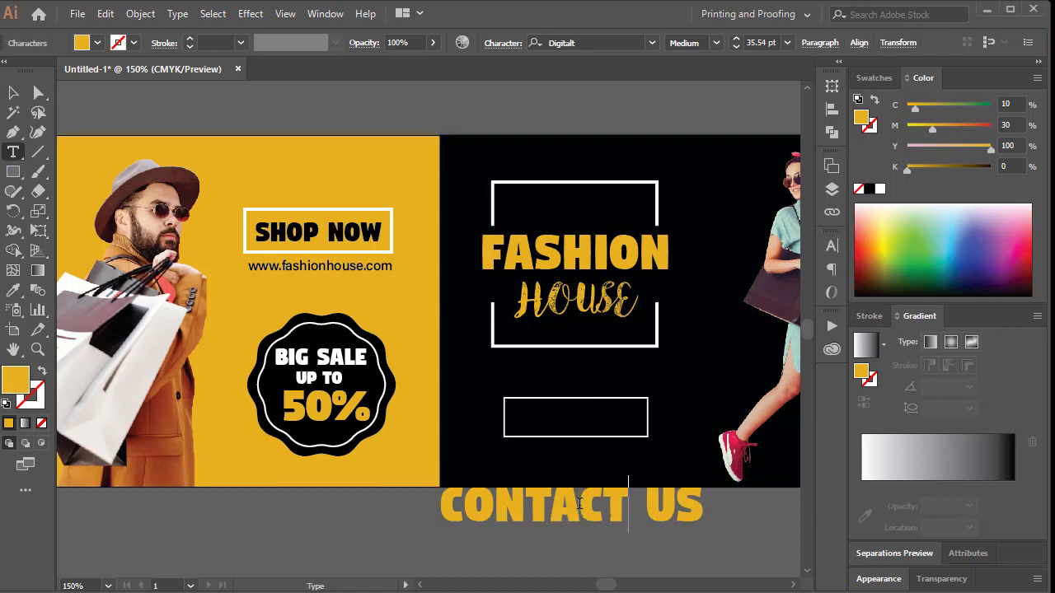
left_click(13, 93)
Step: Change the stroke of the low outlined rectangle to yellow, using C 10, M 30, Y 100, K 0
left_click(649, 404)
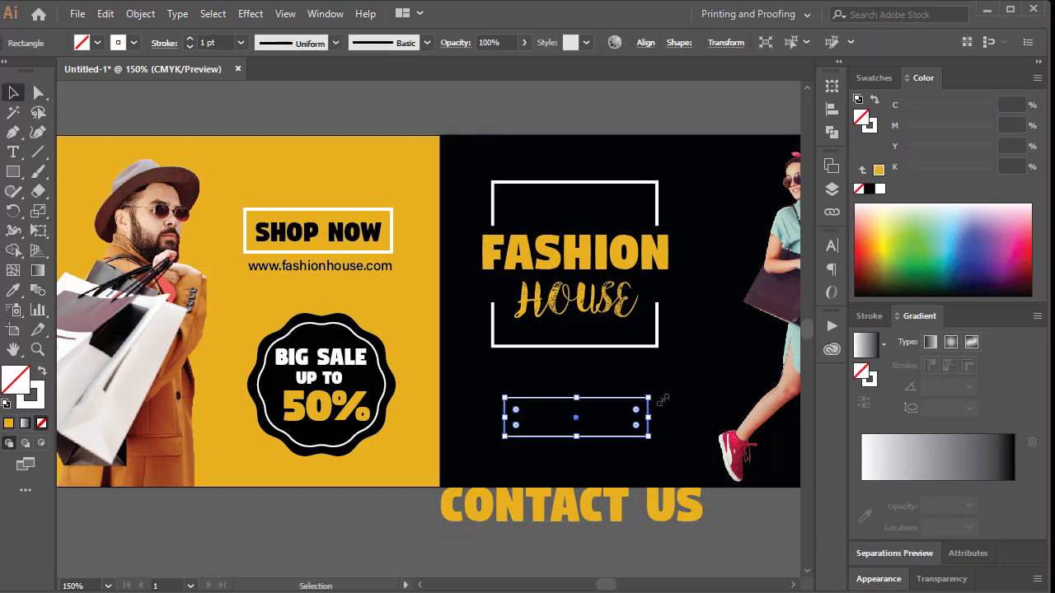
left_click(870, 128)
left_click_drag(947, 148, 1040, 153)
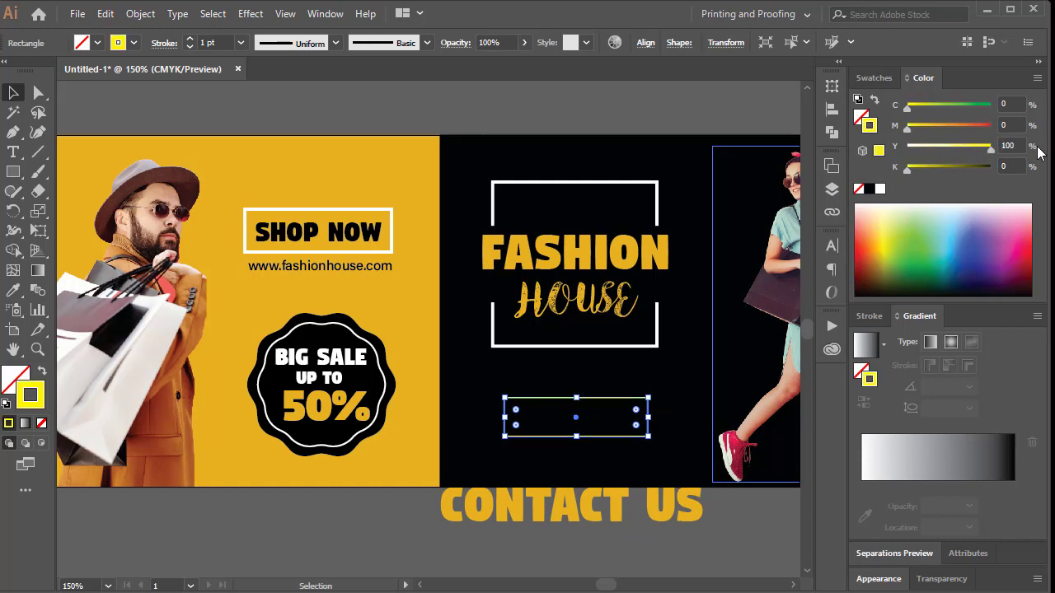
left_click(1009, 101)
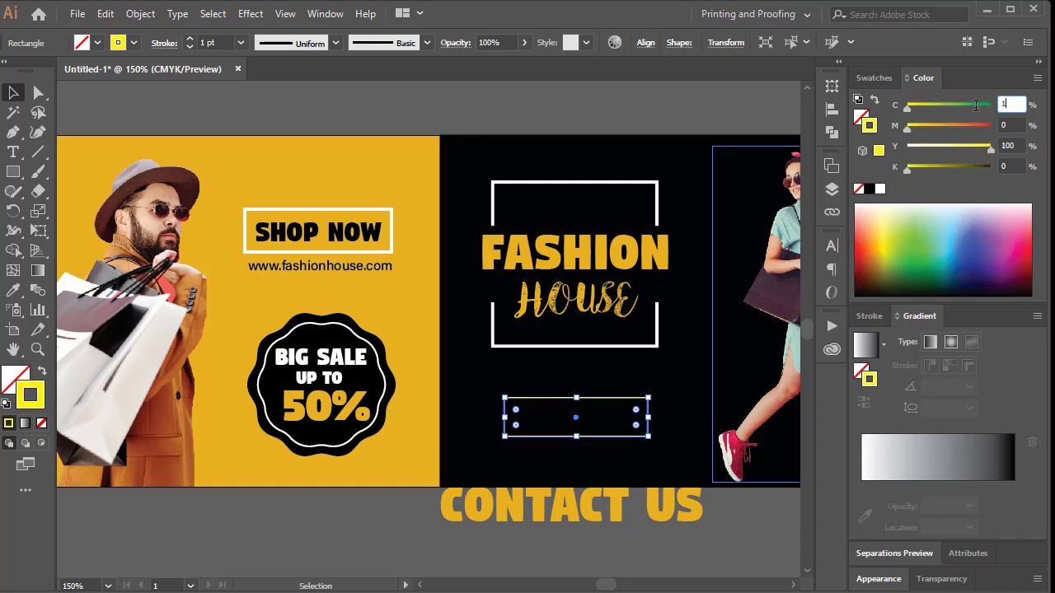
type("10")
key("Tab")
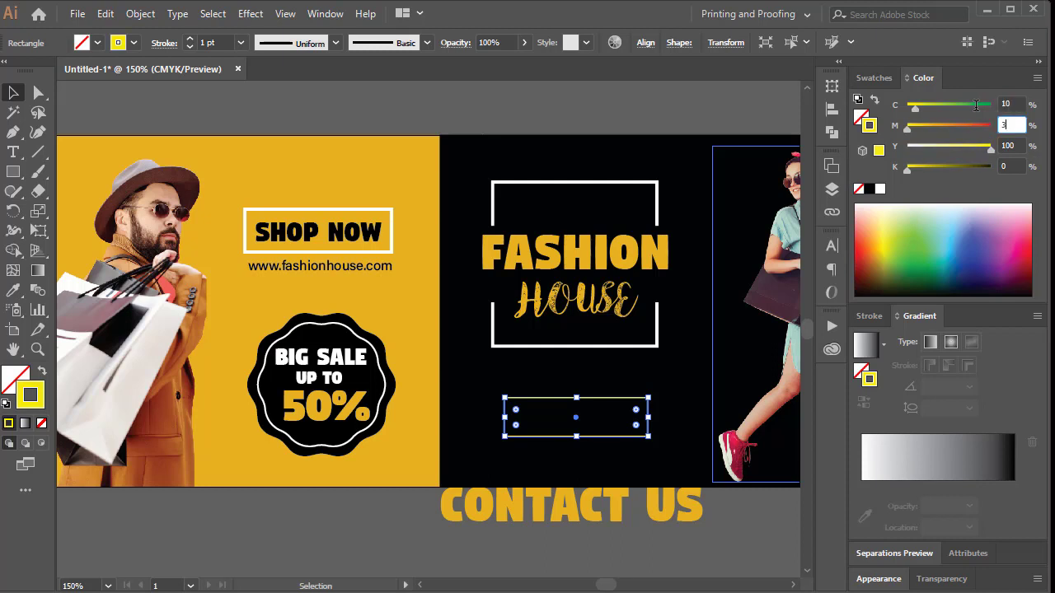
type("30")
key("Return")
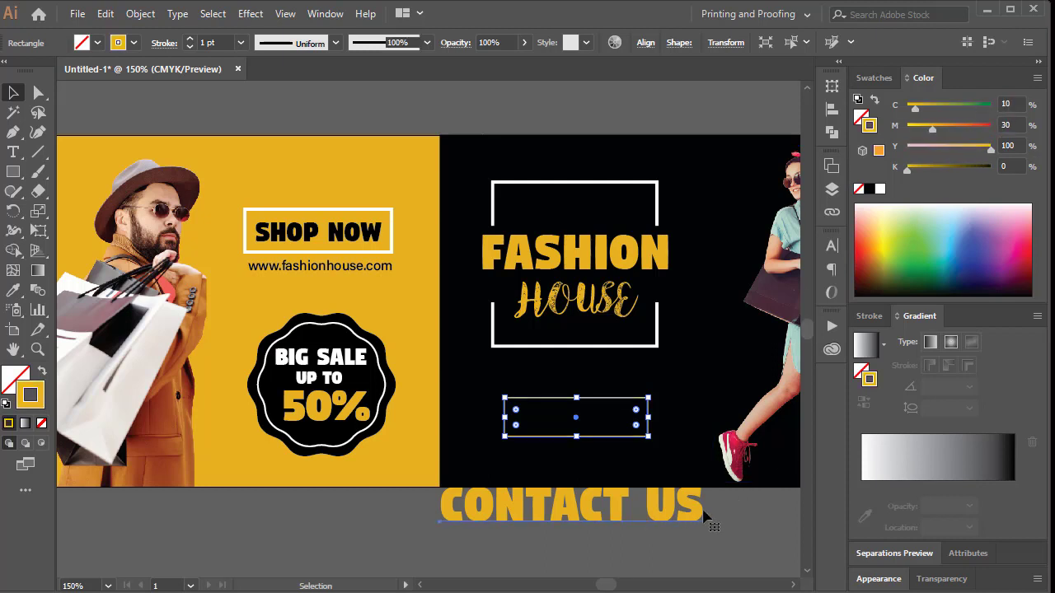
Step: Scale the CONTACT US text down to about 18 pt, place it inside the yellow-outlined rectangle and fill it with white
left_click(699, 510)
left_click_drag(700, 523, 618, 432)
left_click(862, 120)
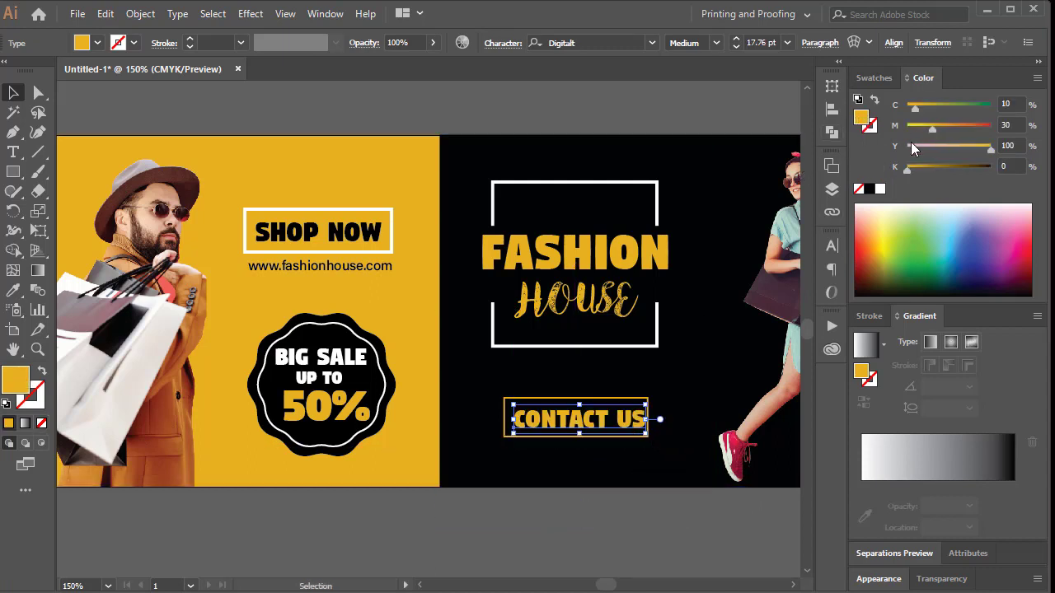
left_click(882, 191)
Step: Center the CONTACT US text inside its box and place a duplicate of it directly below the box
key("Tab")
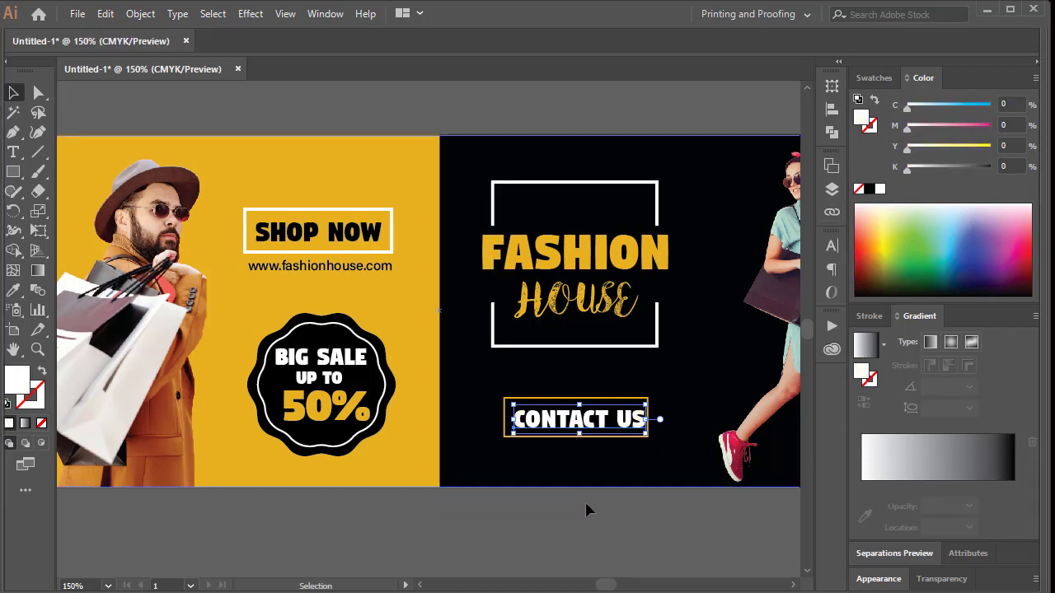
key("z")
left_click_drag(299, 291, 713, 422)
key("v")
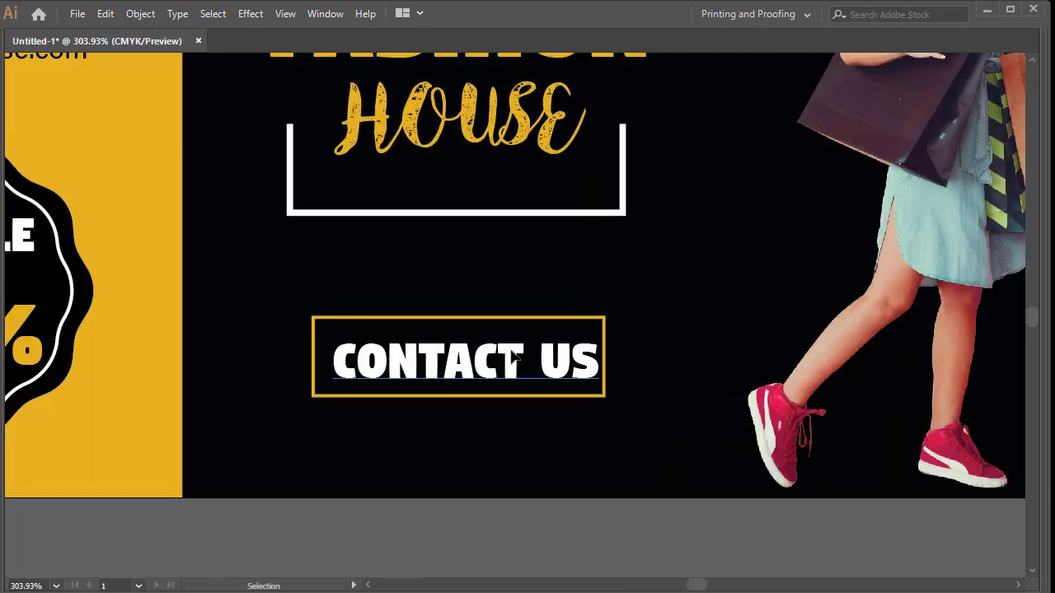
left_click_drag(557, 382, 520, 437)
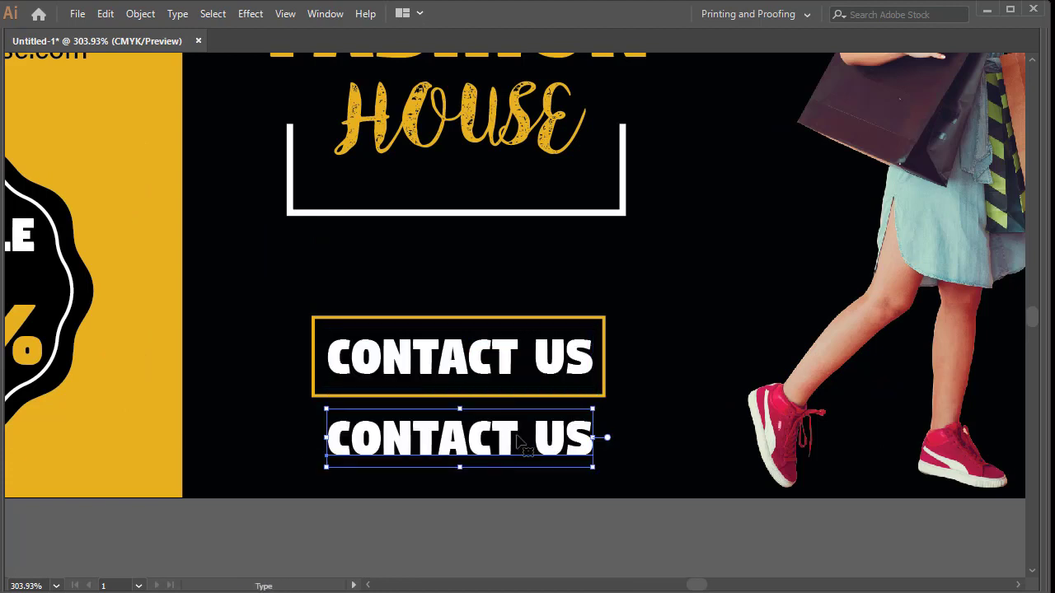
Step: Replace the duplicated text's wording with the contact phone number, preceded by a plus sign
triple_click(518, 436)
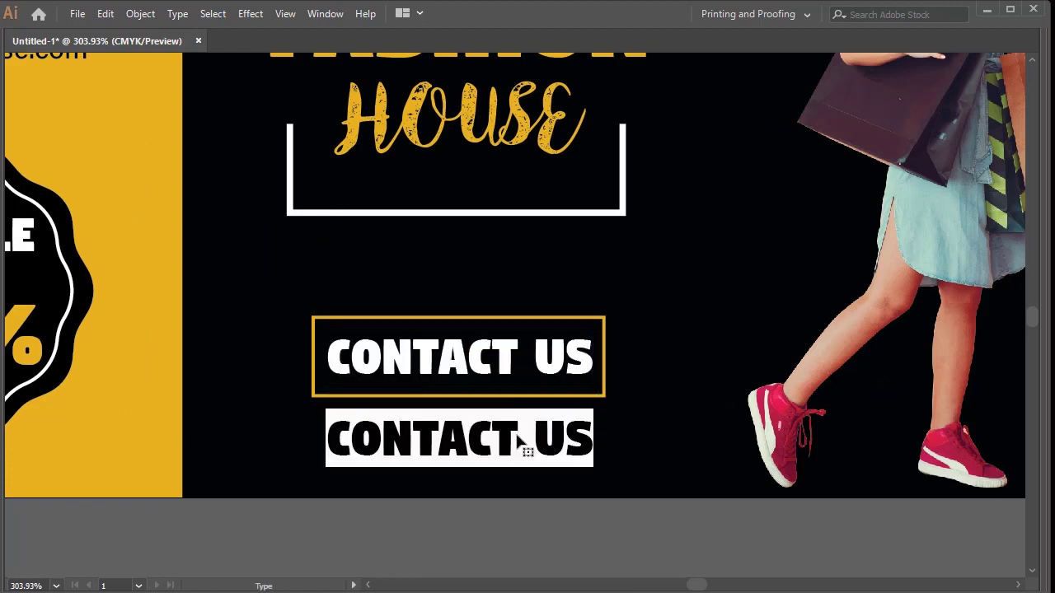
type("123456")
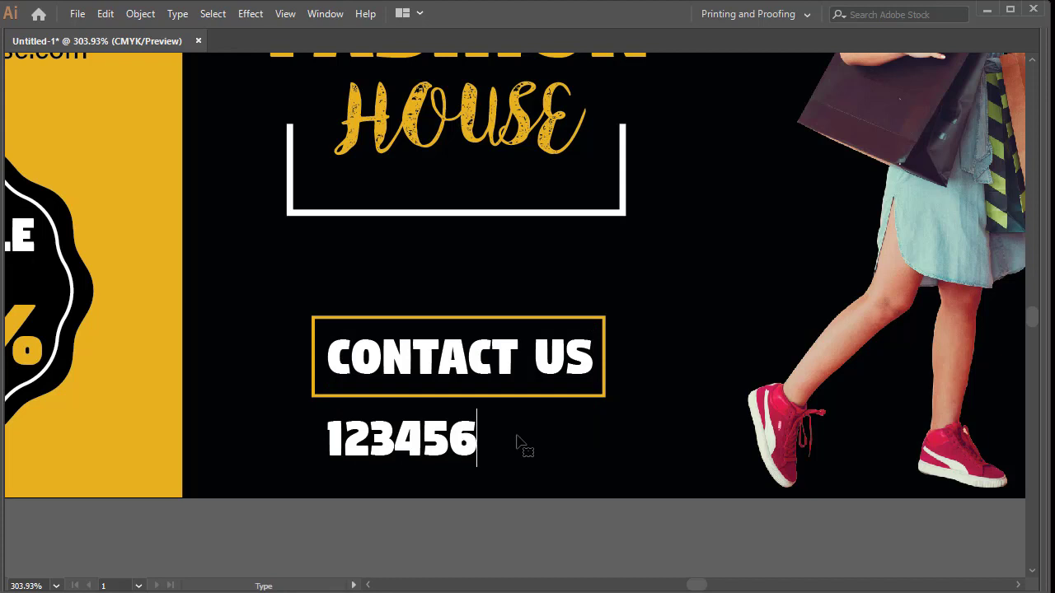
type("789")
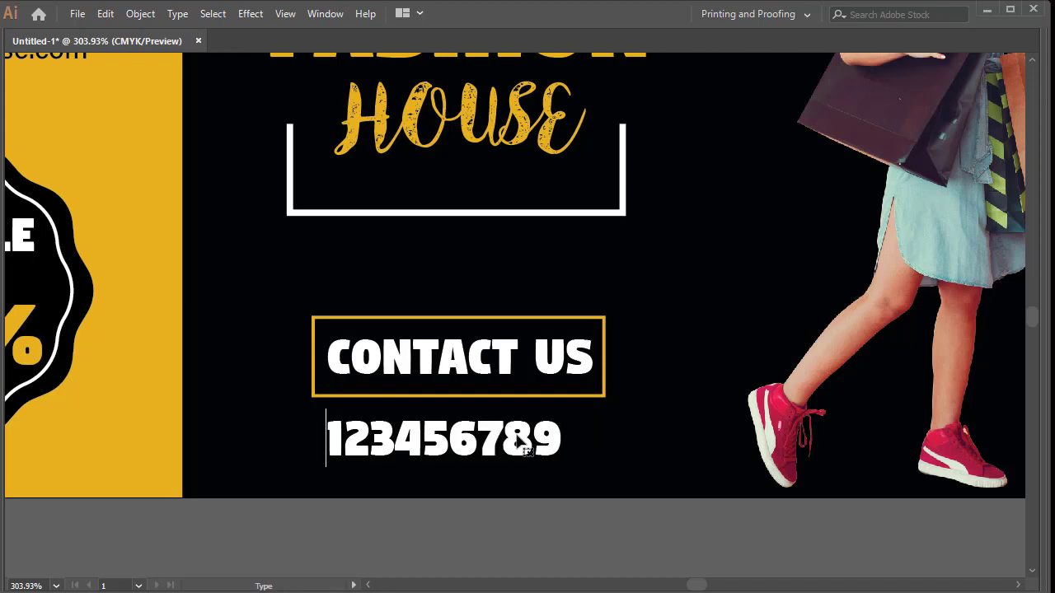
type("0")
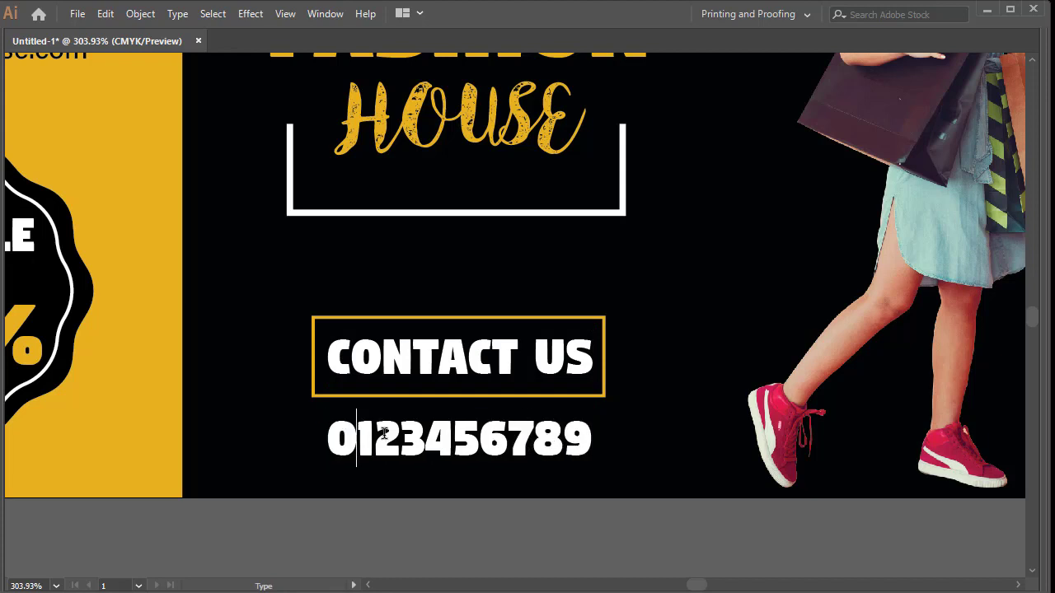
type("+")
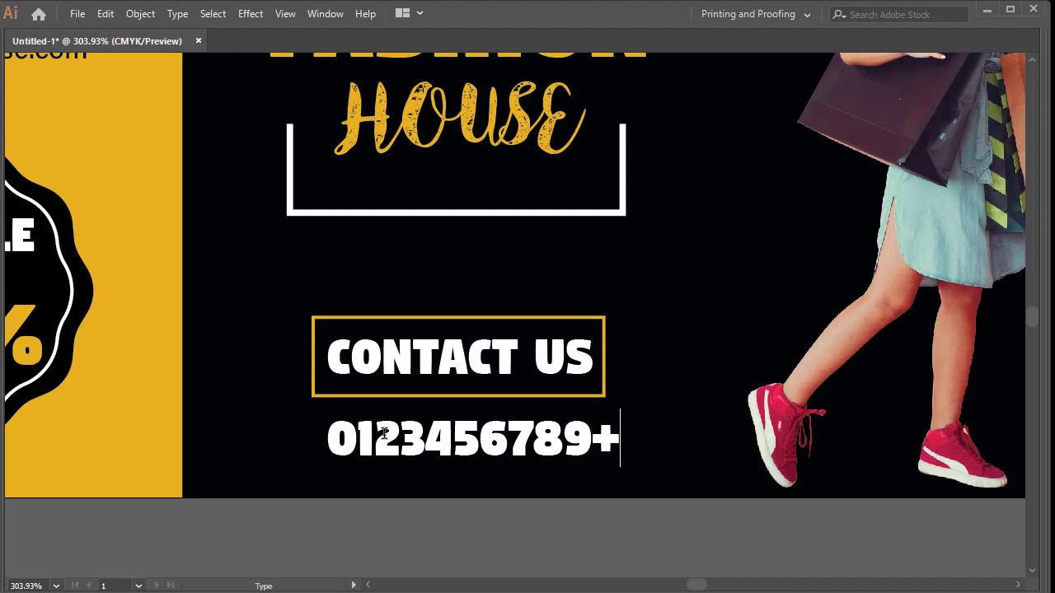
key("BackSpace")
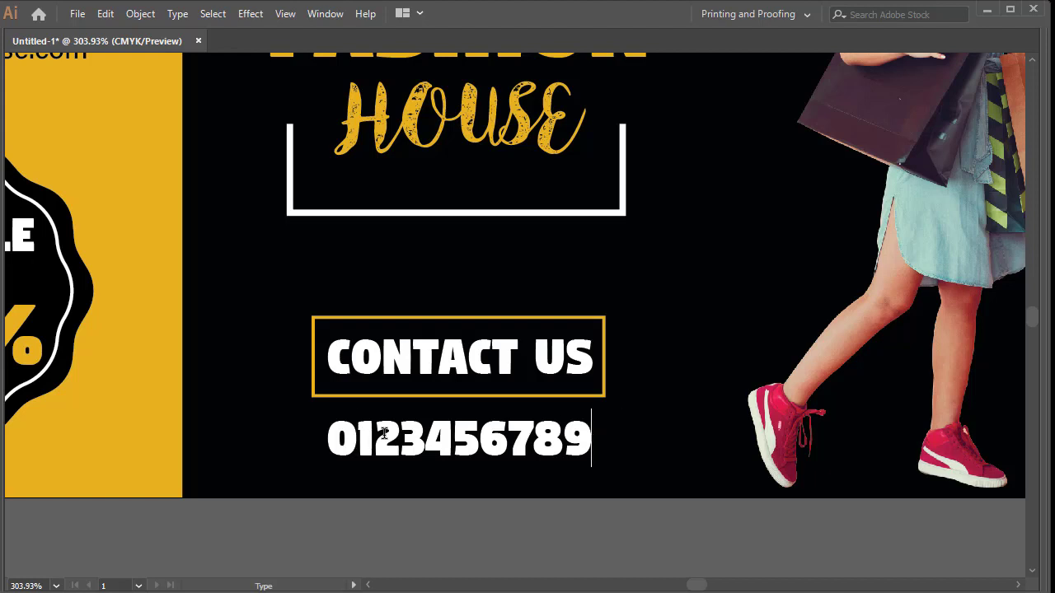
left_click(329, 432)
type("+")
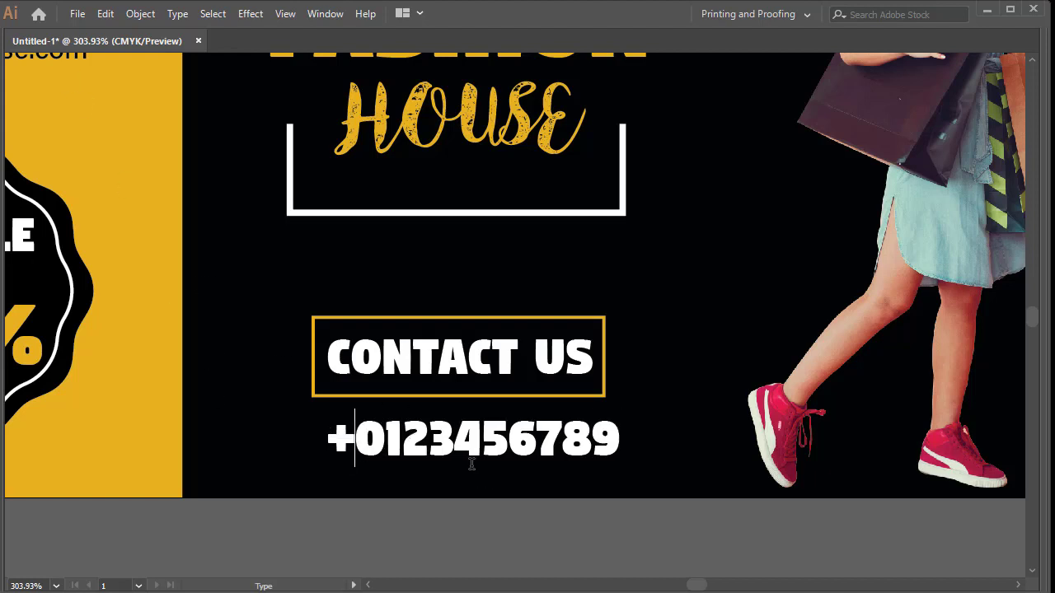
Step: Scale the phone number down to about 14.45 pt and center it closely beneath the CONTACT US box
key("Escape")
left_click_drag(615, 446, 576, 432)
key("Tab")
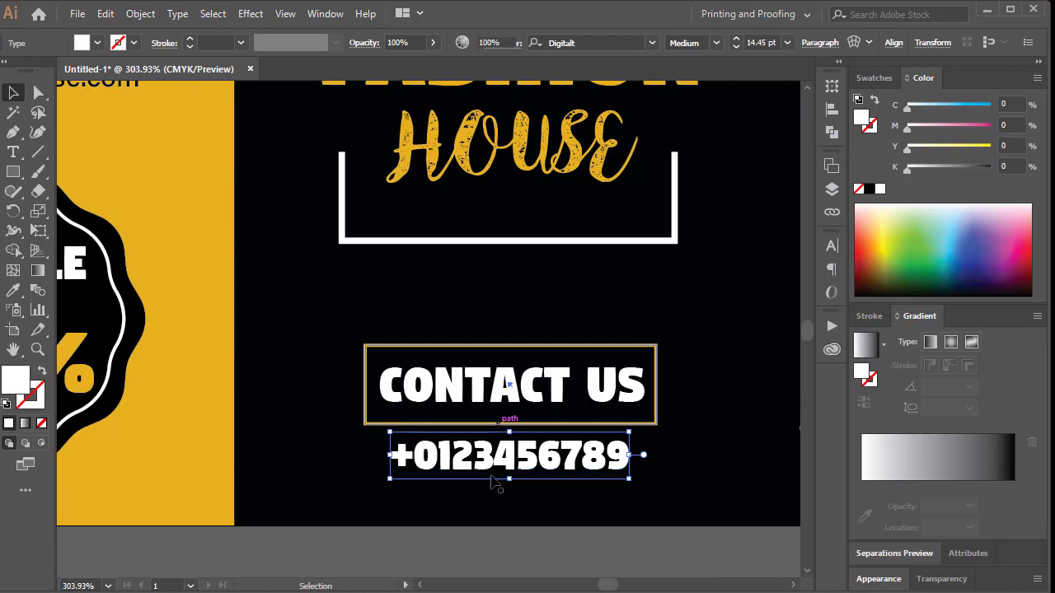
Step: Change the font of the phone number to Source Sans Variable
left_click(518, 416)
double_click(519, 458)
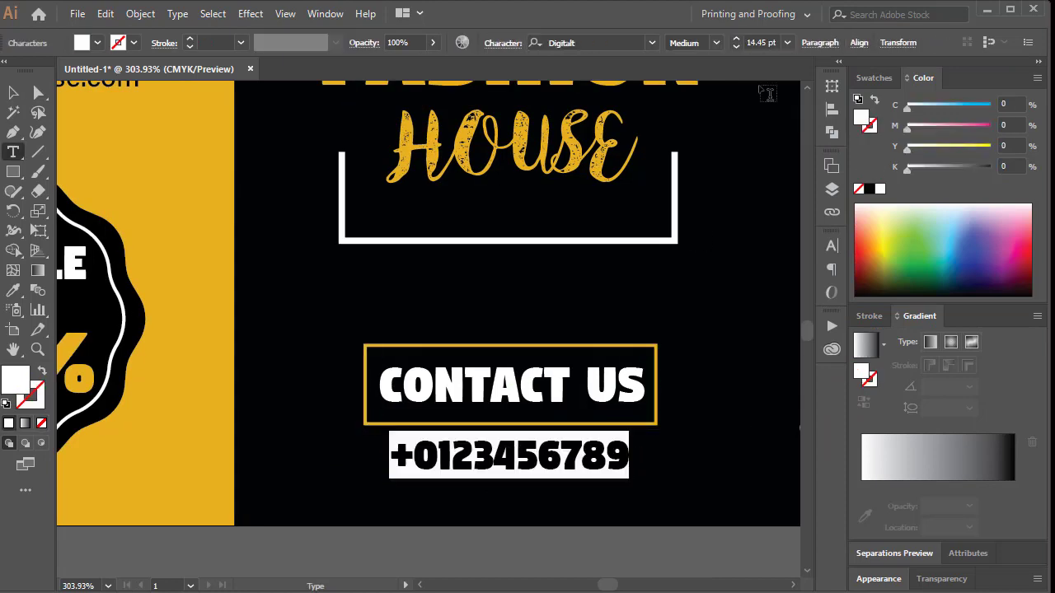
left_click(651, 43)
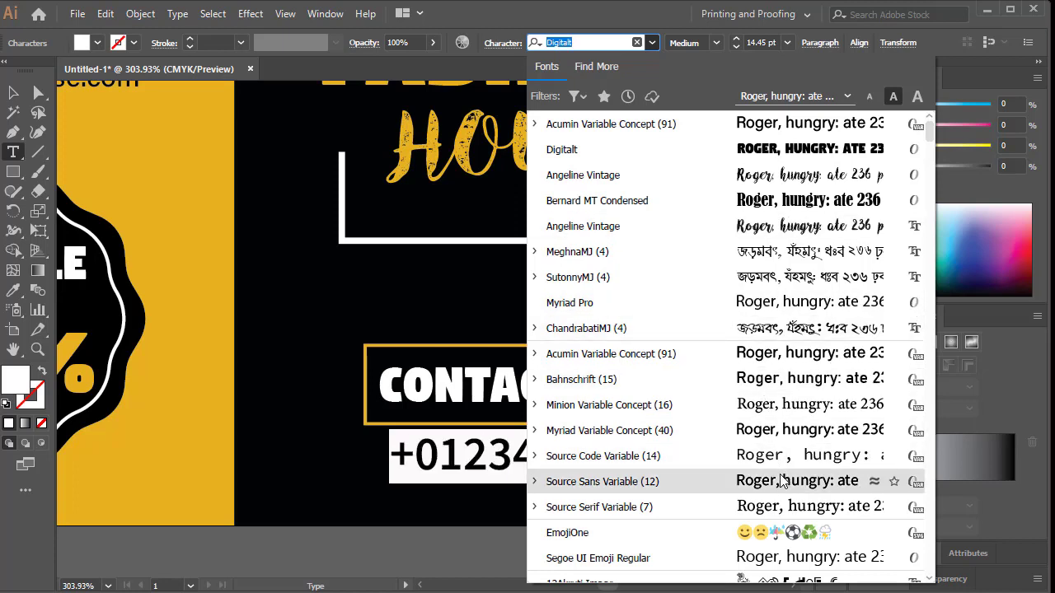
key("Escape")
left_click(532, 462)
left_click(13, 92)
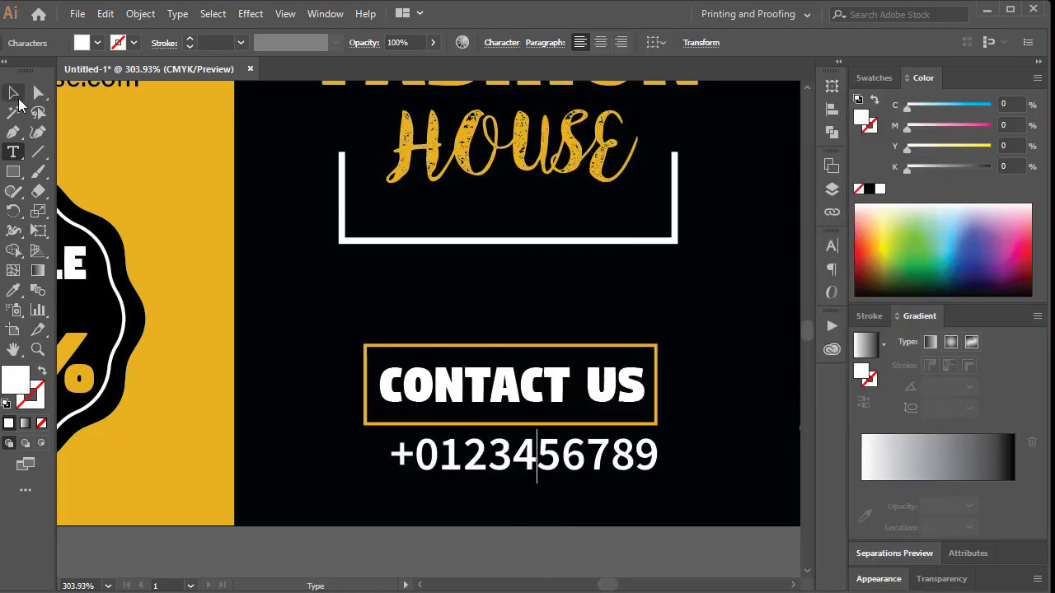
Step: Shift the phone number sideways so that it sits centered below the CONTACT US box
left_click(534, 462)
left_click_drag(606, 456, 591, 456)
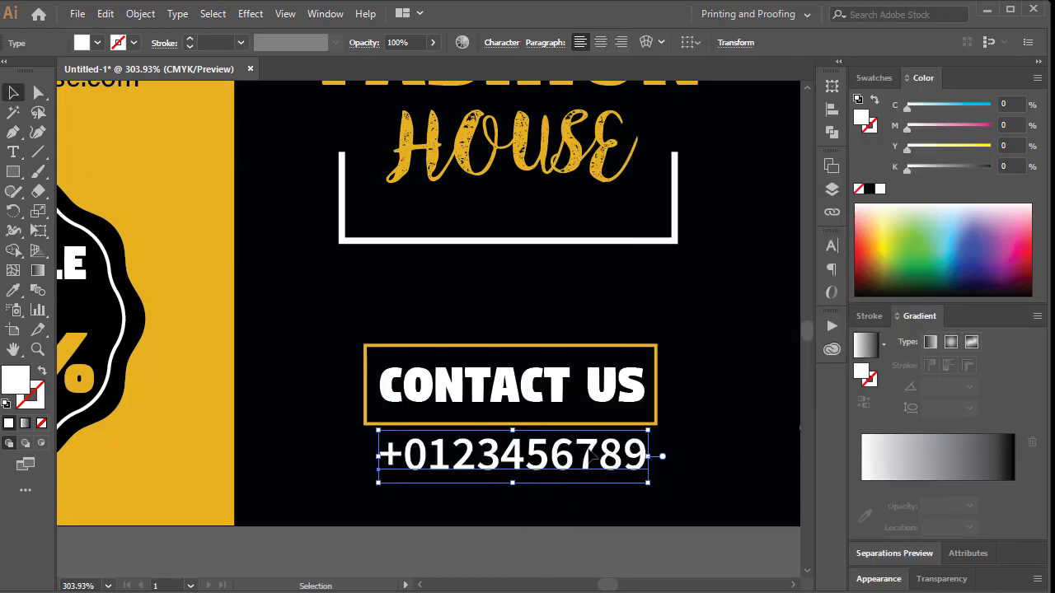
key("a")
key("ctrl+Left")
key("ctrl+Left")
left_click(694, 479)
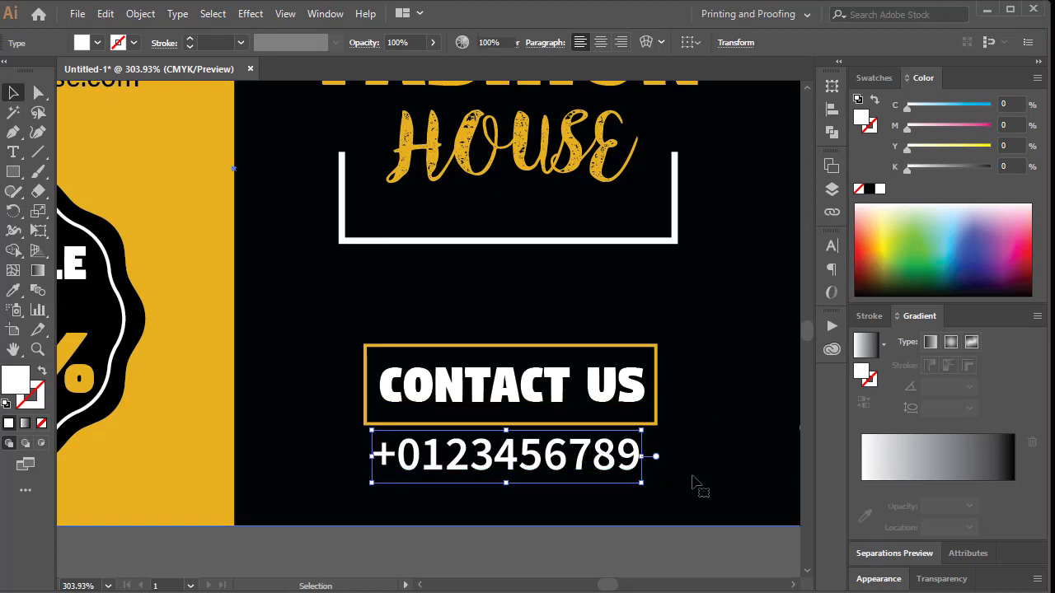
Step: Scale the CONTACT US text and its yellow box down together, slightly narrower than the phone number and centered above it
left_click_drag(708, 550, 510, 358)
left_click(521, 459, "shift")
left_click(558, 538)
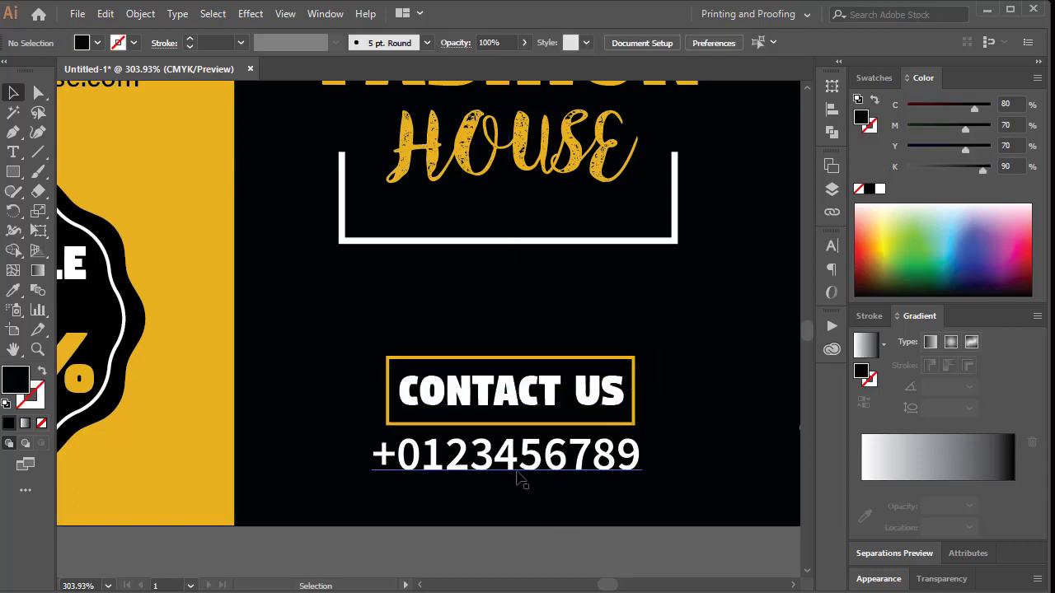
Step: Review the layout of the whole banner at 100%, including the CONTACT US block and both shoppers
left_click(553, 394, "ctrl+alt")
left_click(553, 393, "ctrl+alt")
left_click_drag(382, 327, 560, 363)
left_click(576, 422)
left_click_drag(377, 283, 508, 450)
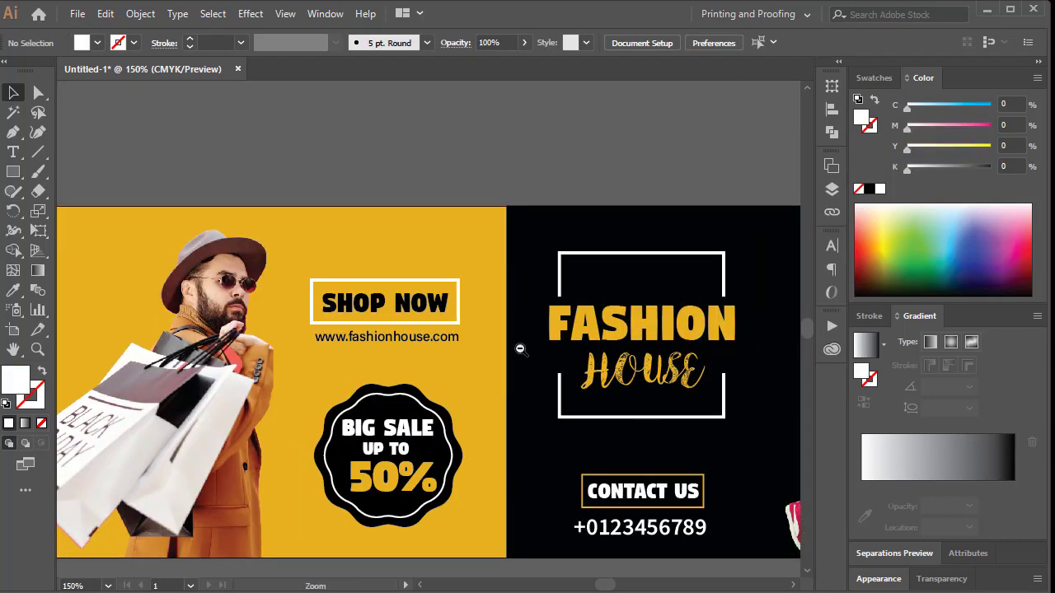
left_click(520, 351, "ctrl+alt")
key("Tab")
left_click_drag(572, 365, 612, 321)
left_click_drag(516, 321, 556, 332)
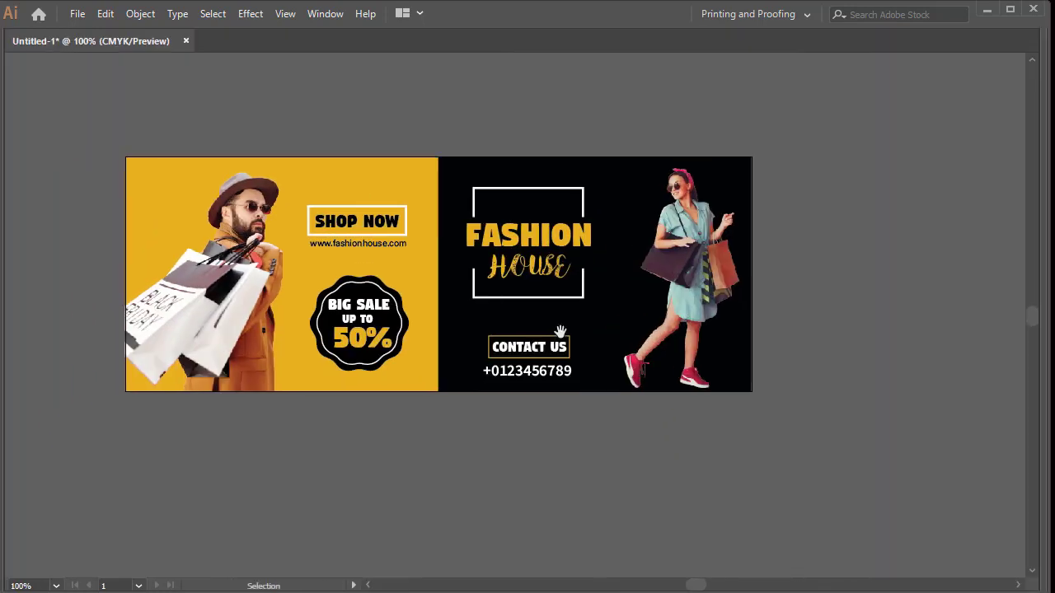